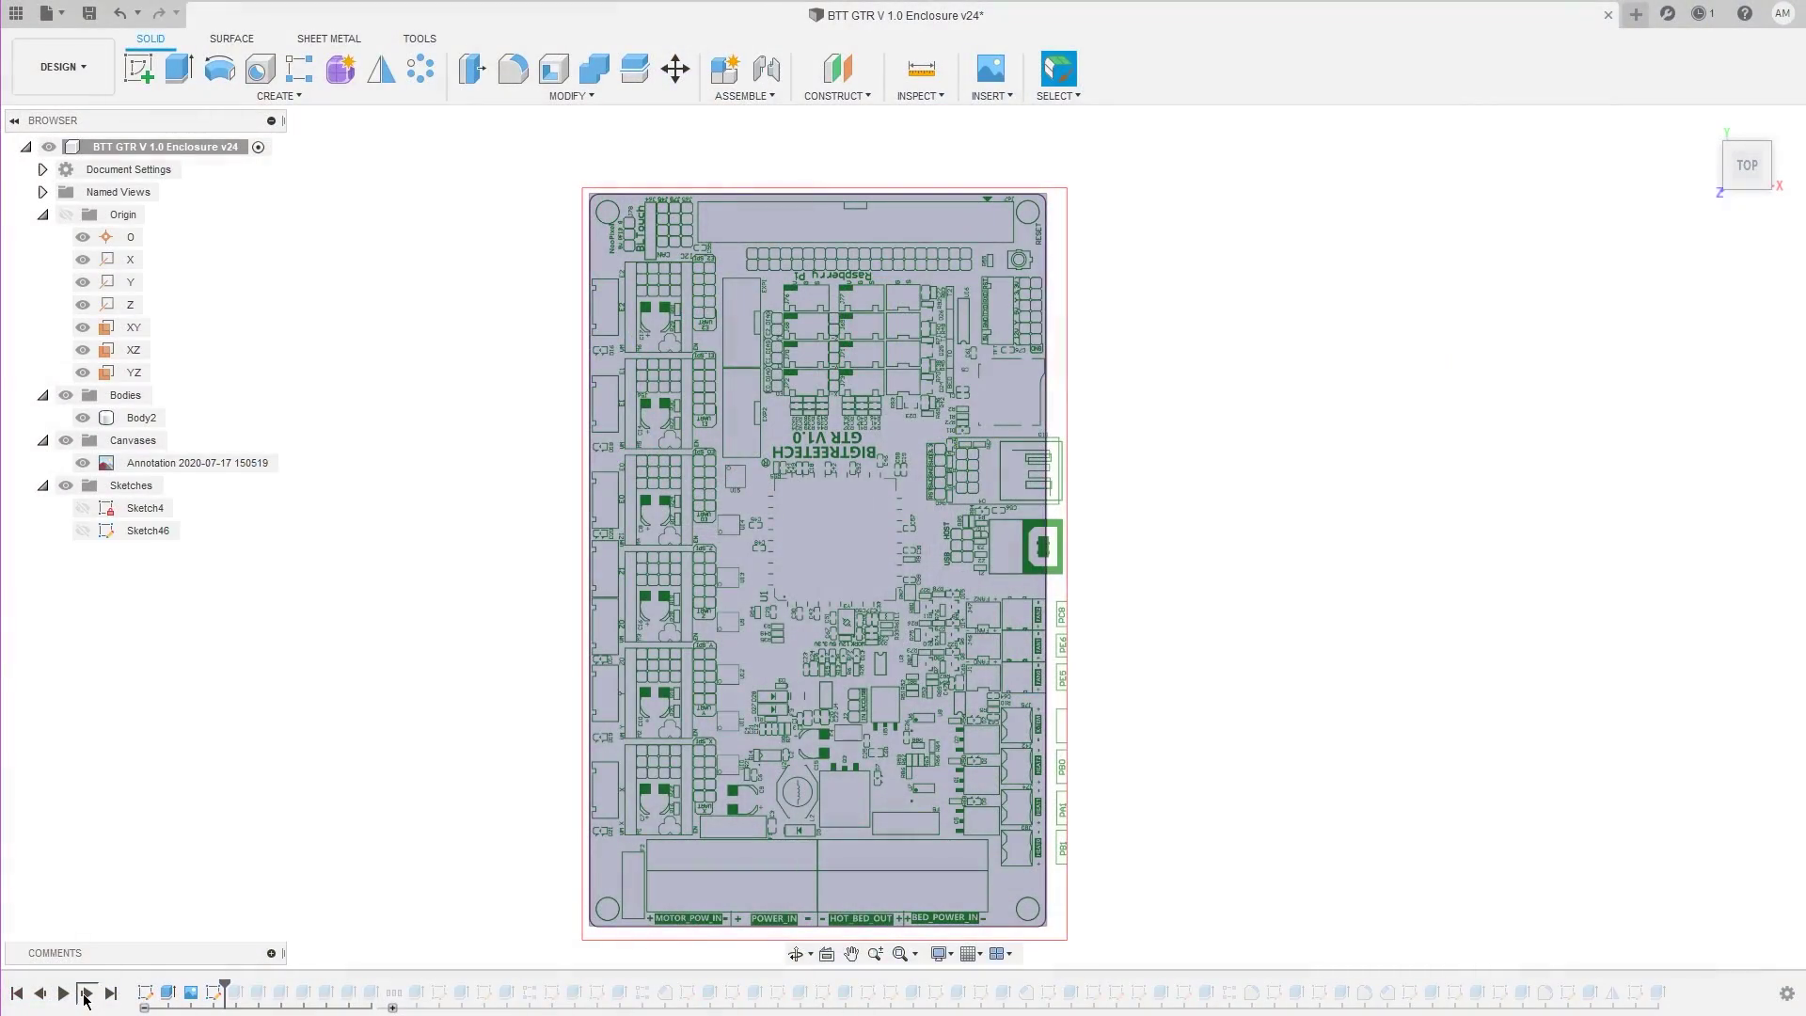
Step the timeline forward to add the driver sockets, terminal and relay blocks, then hide the board photo canvas
click(84, 994)
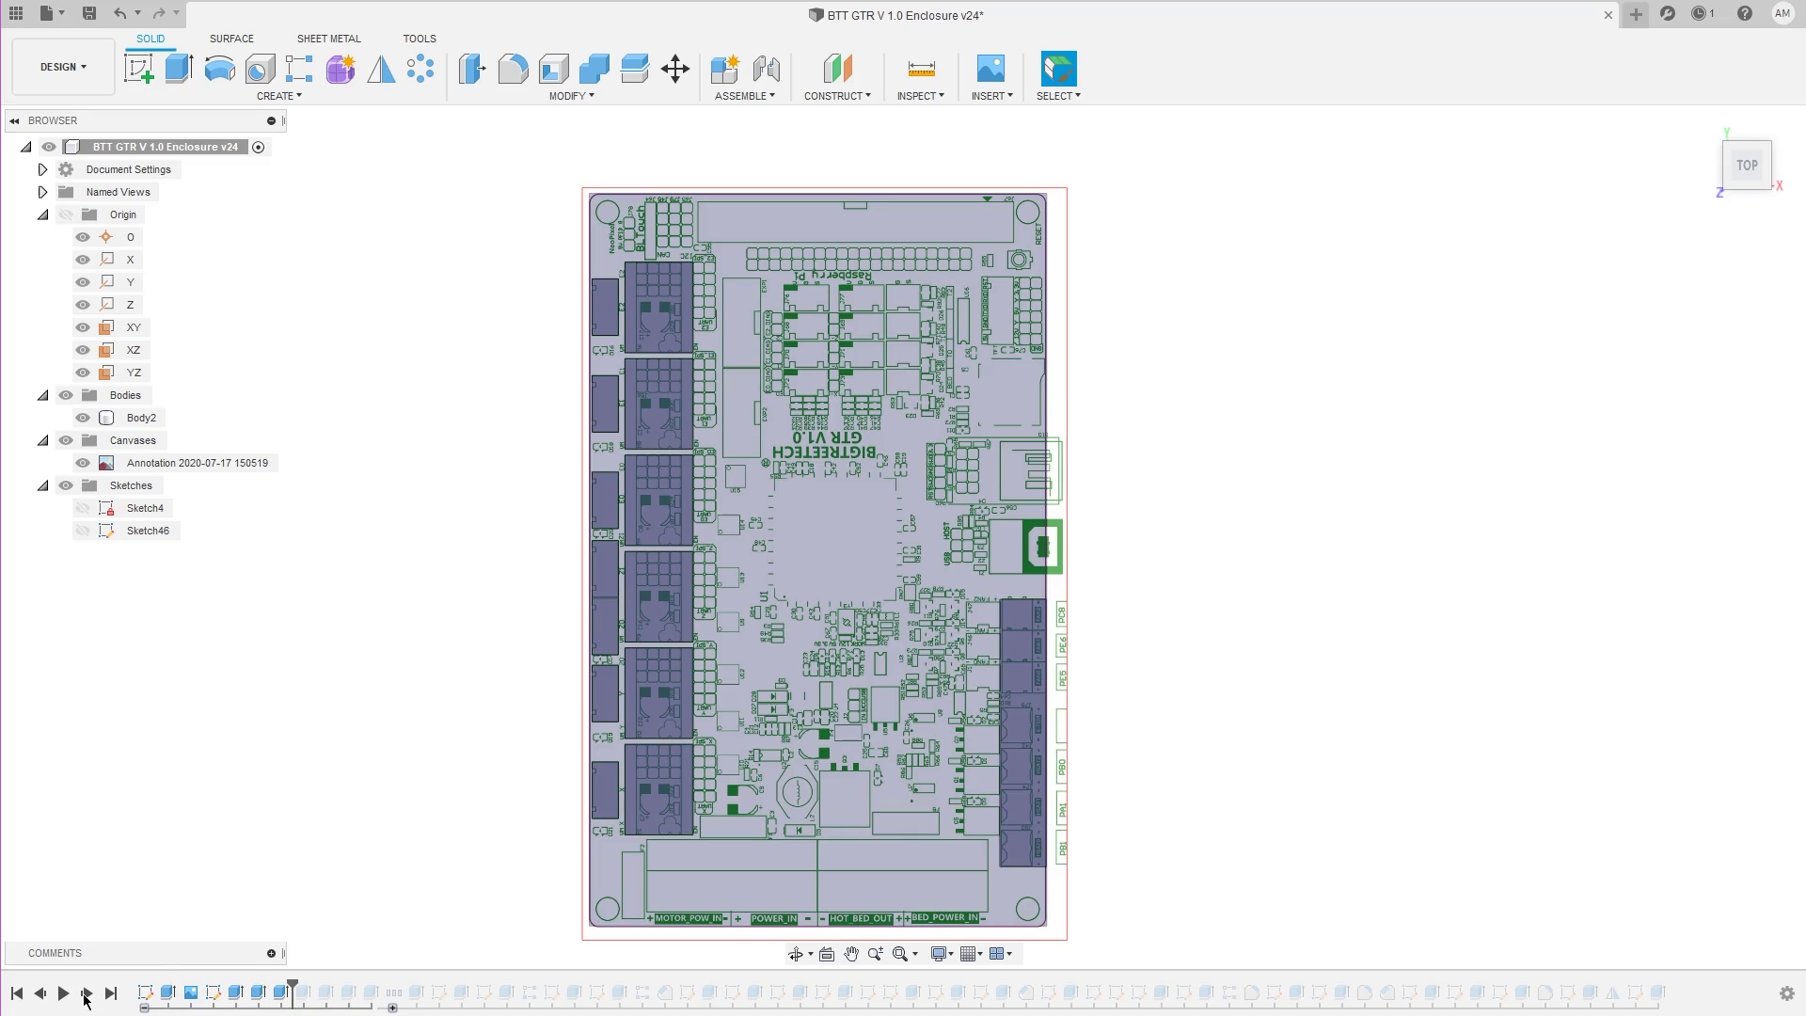
click(84, 994)
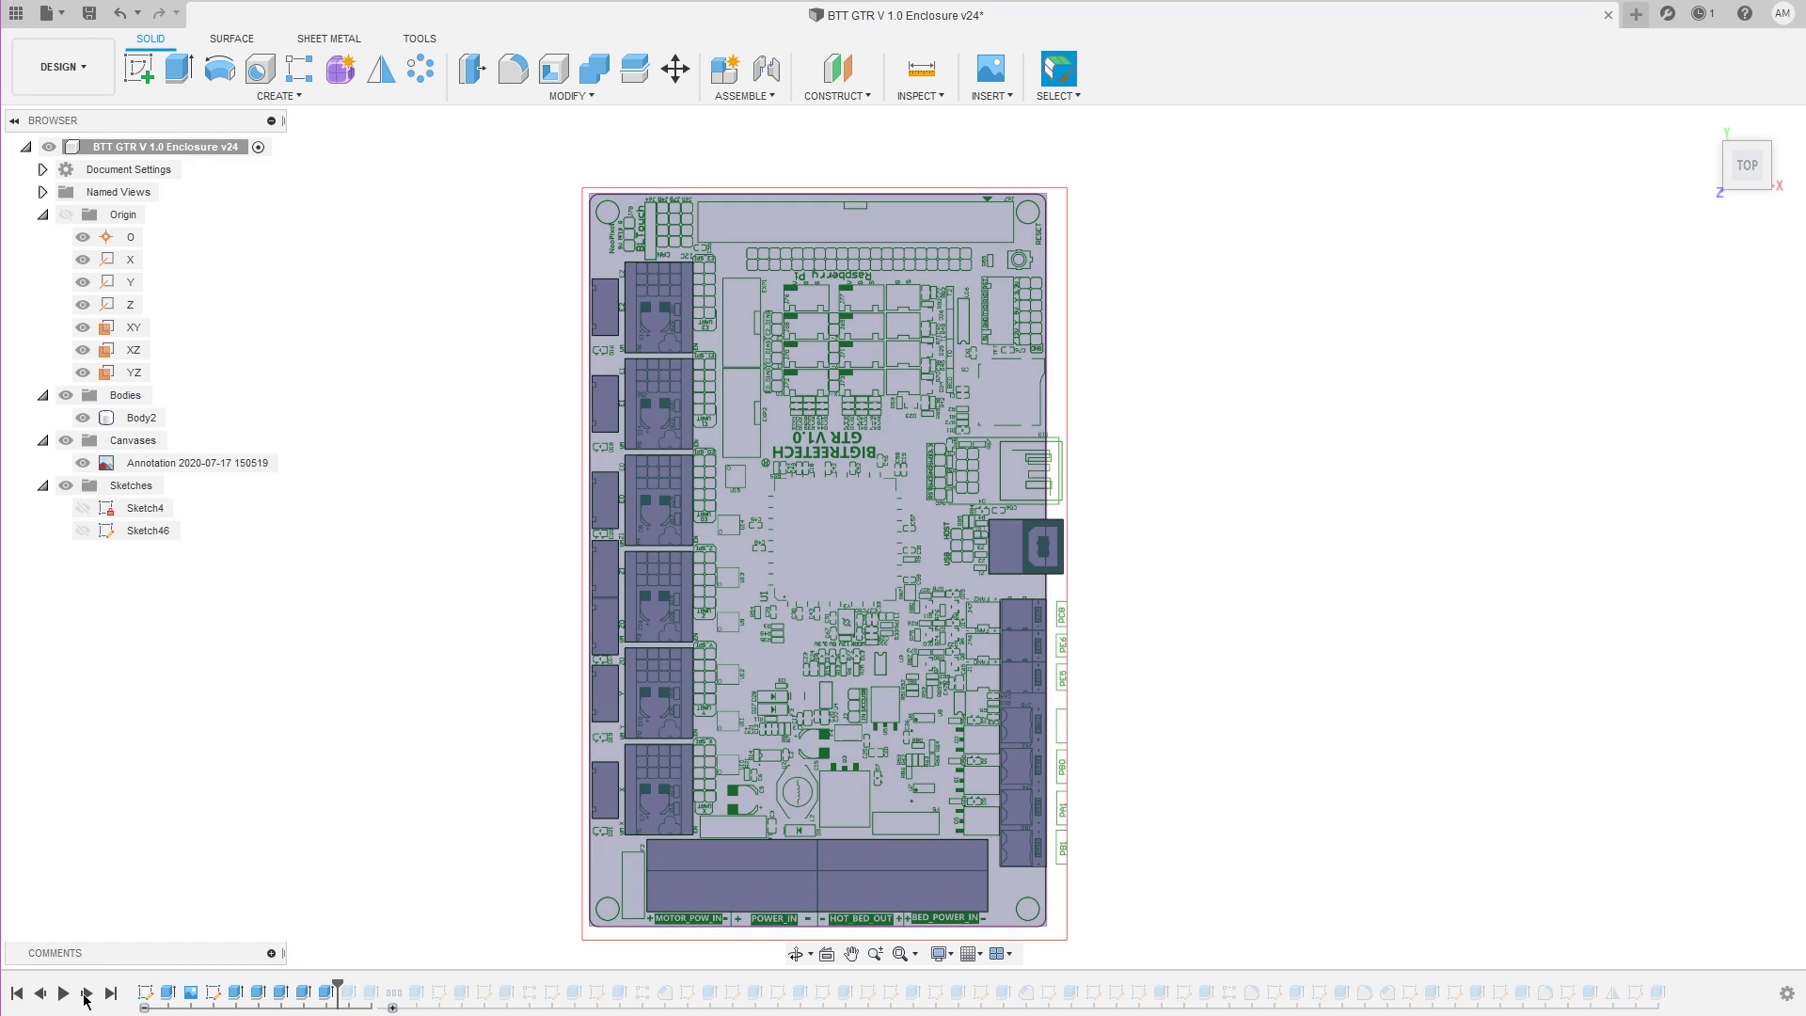
click(85, 995)
click(84, 994)
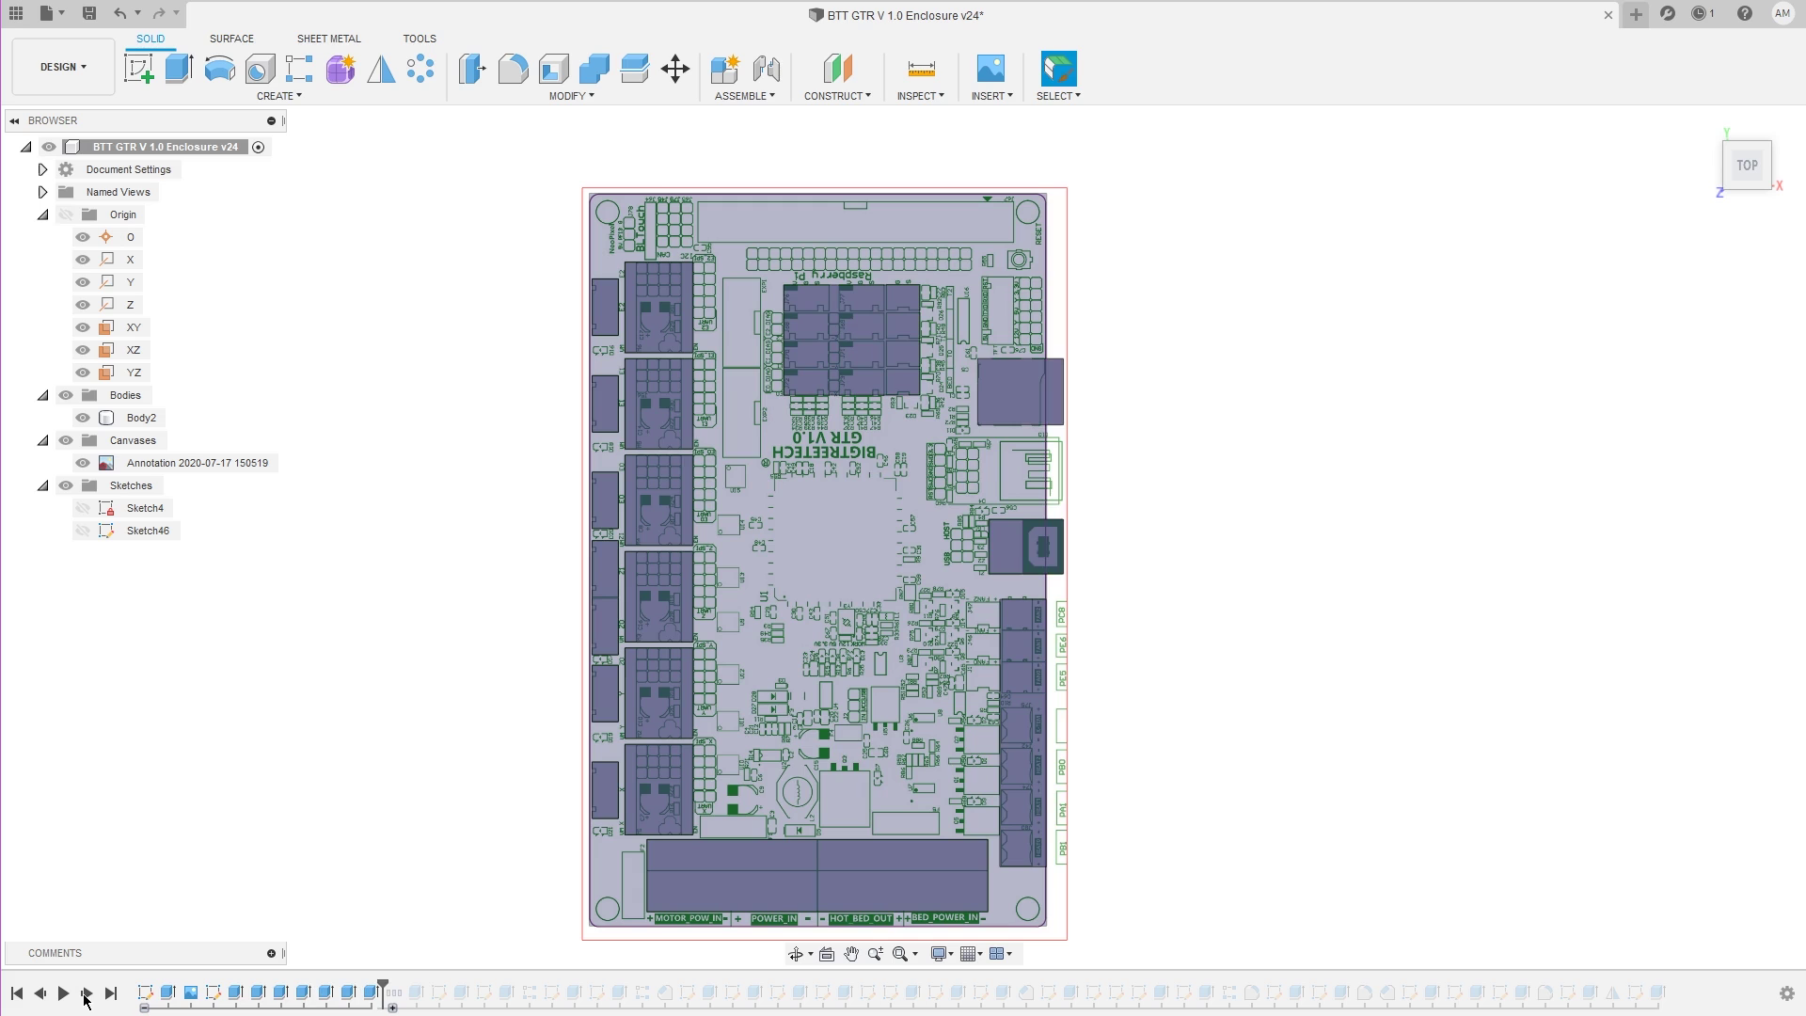
click(83, 463)
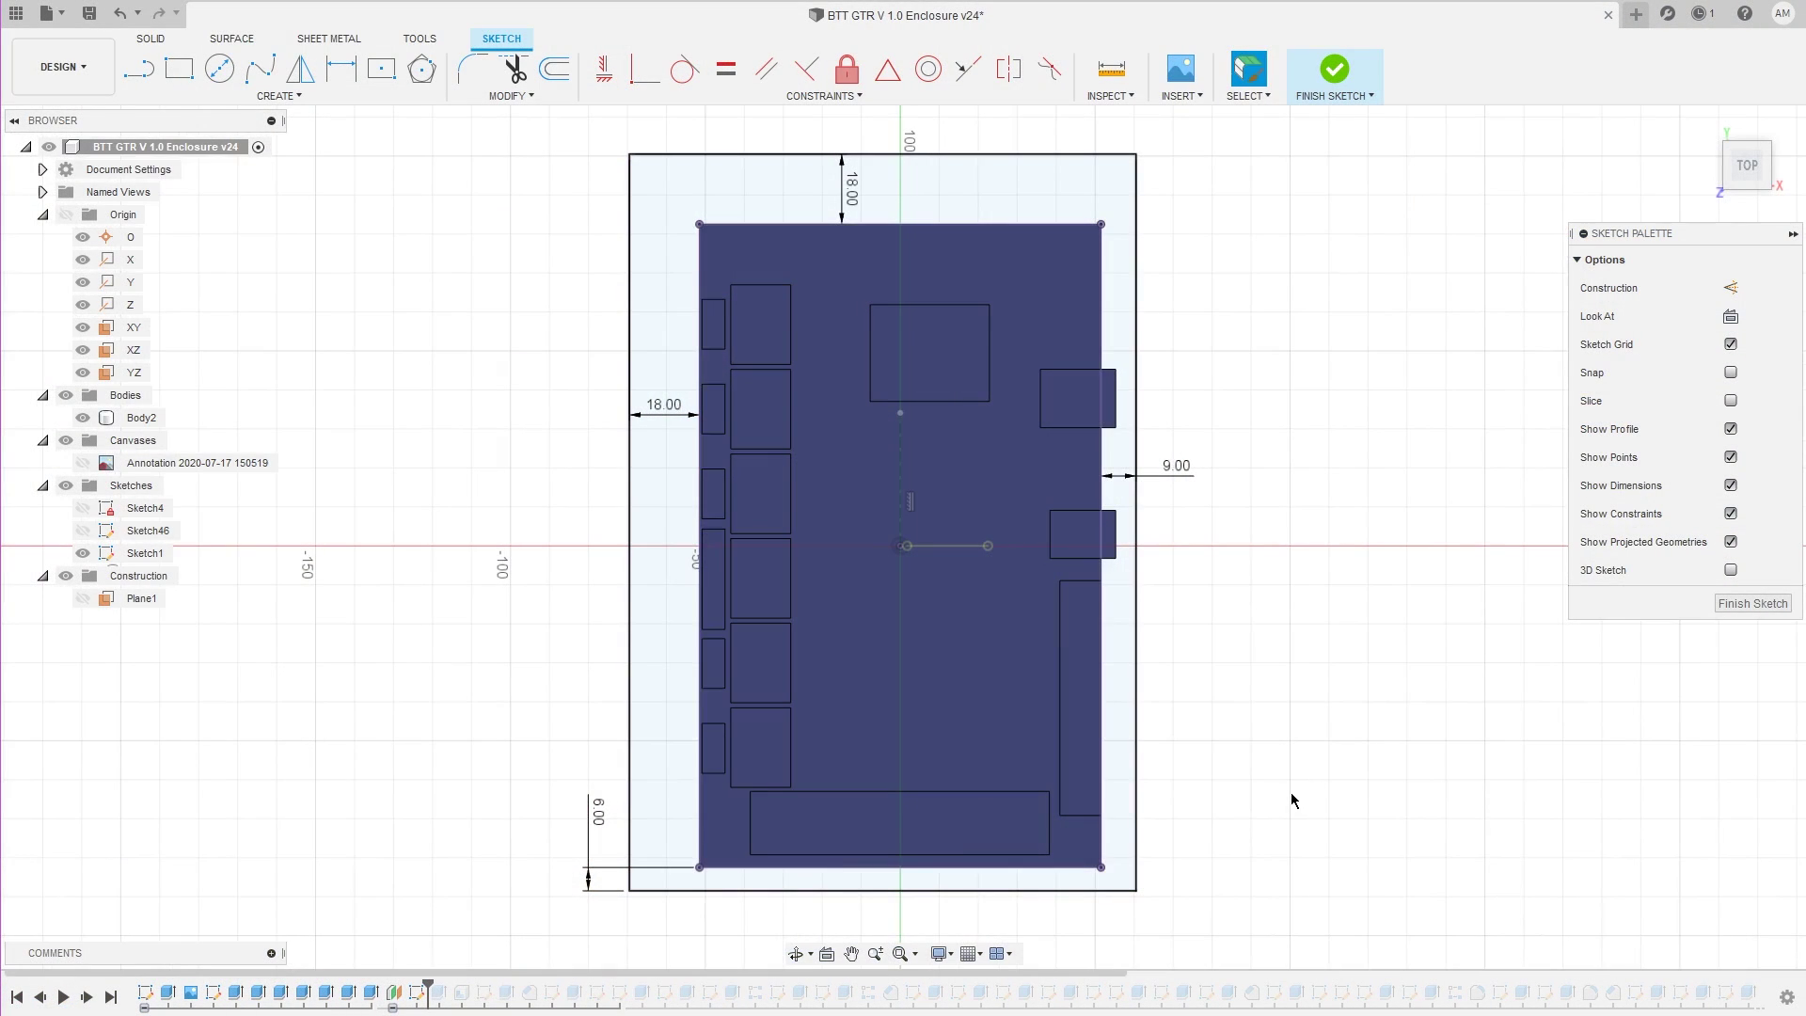
Move the 18.00 and 9.00 dimension labels clear and finish the outline sketch
drag(664, 422, 563, 417)
drag(1175, 467, 1209, 454)
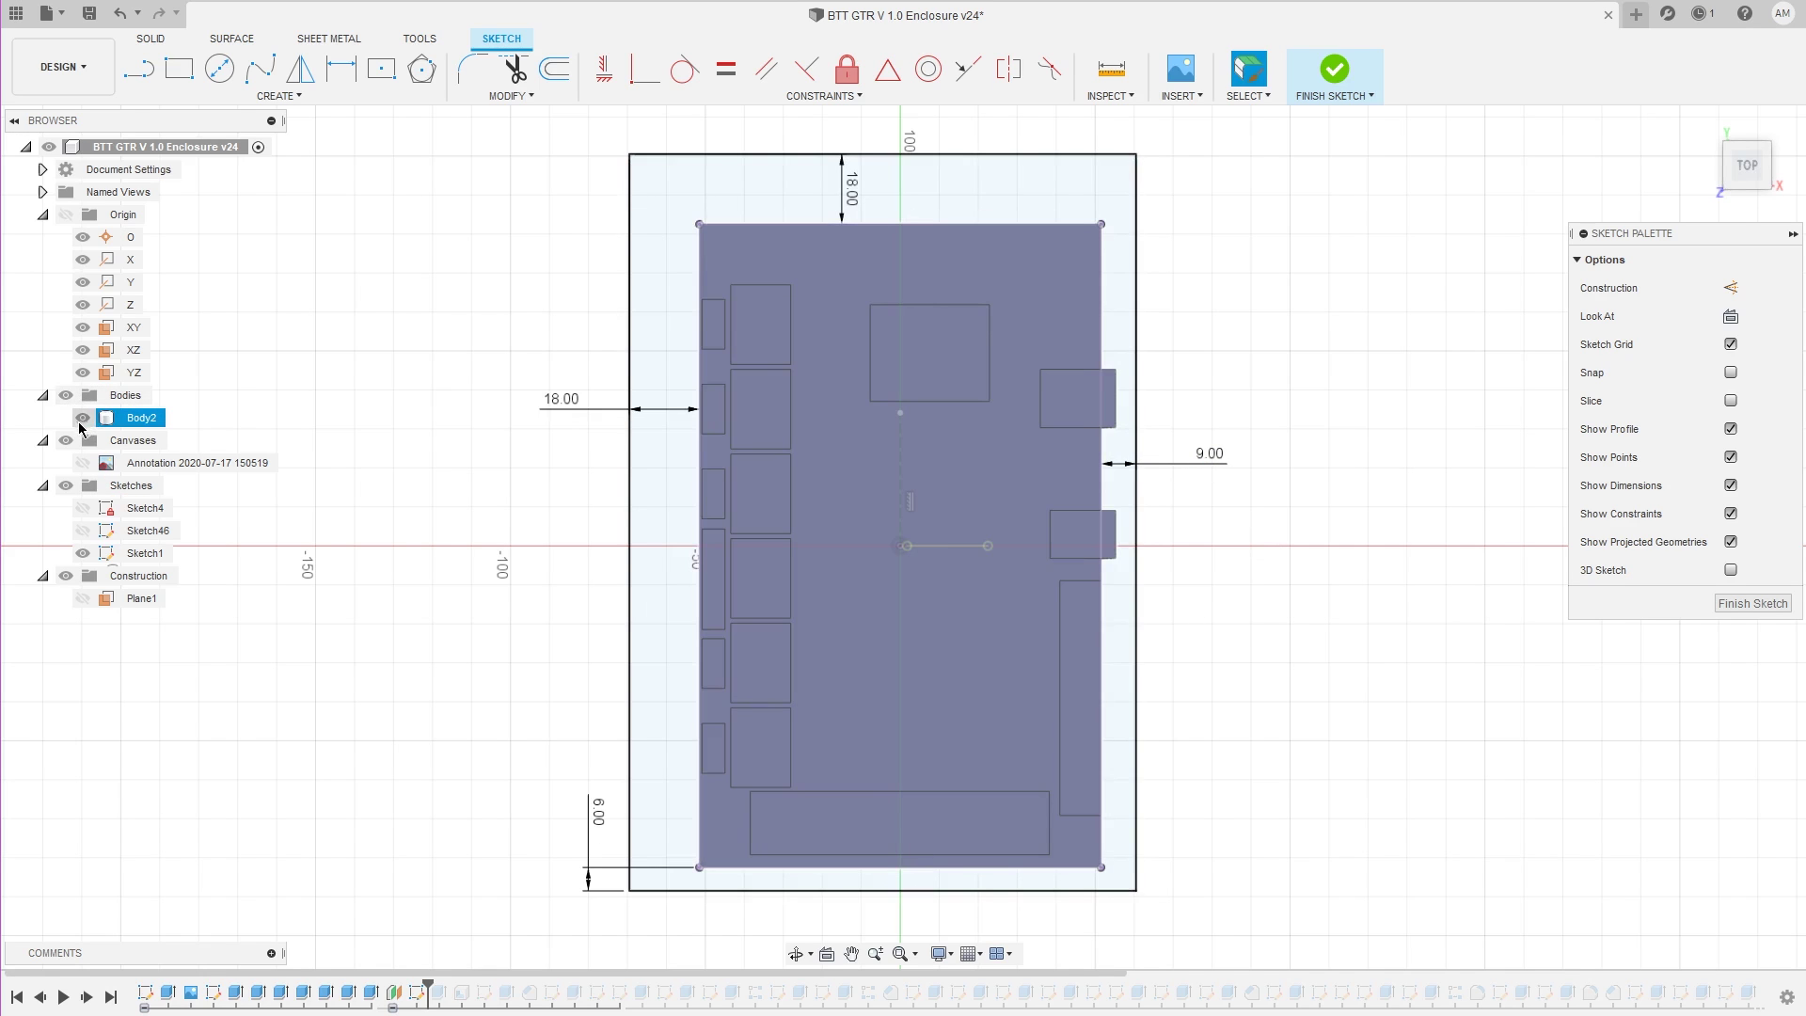
key(Escape)
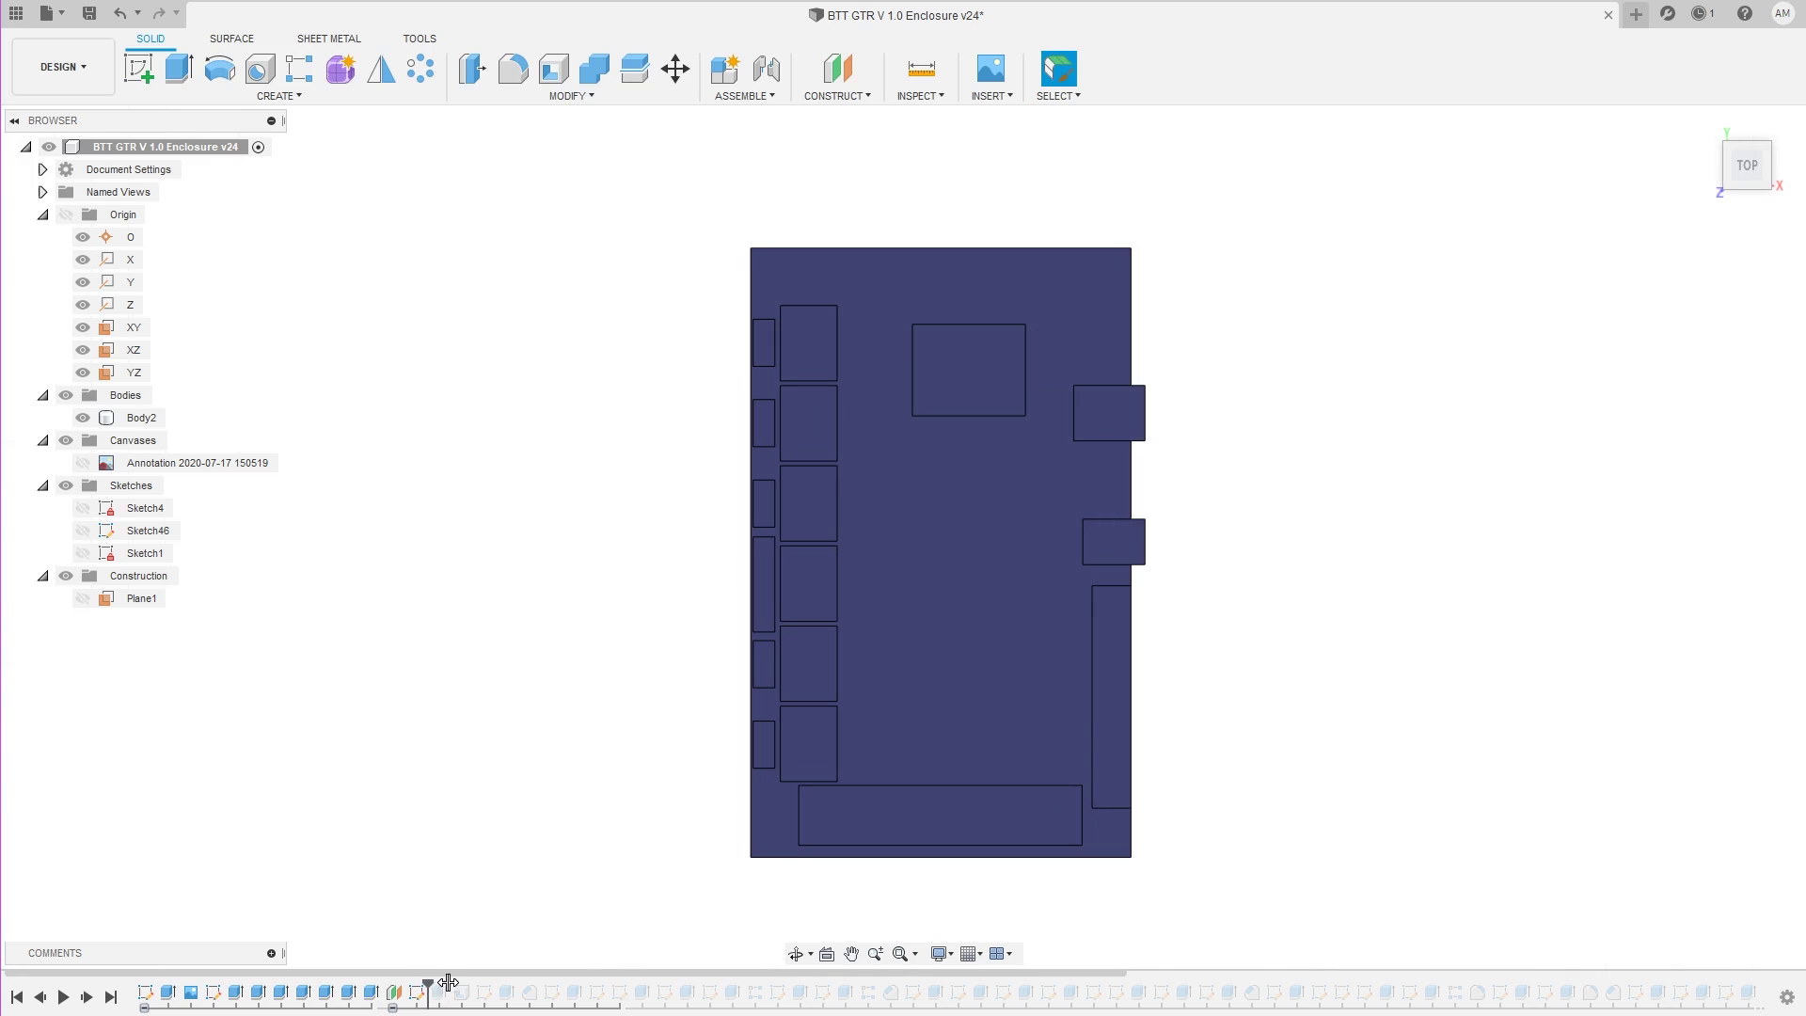
Scrub the timeline forward to reveal the extruded base and enclosure walls in 3D
drag(451, 982, 452, 982)
shift+middle_drag(682, 852, 611, 755)
key(Escape)
drag(452, 983, 467, 990)
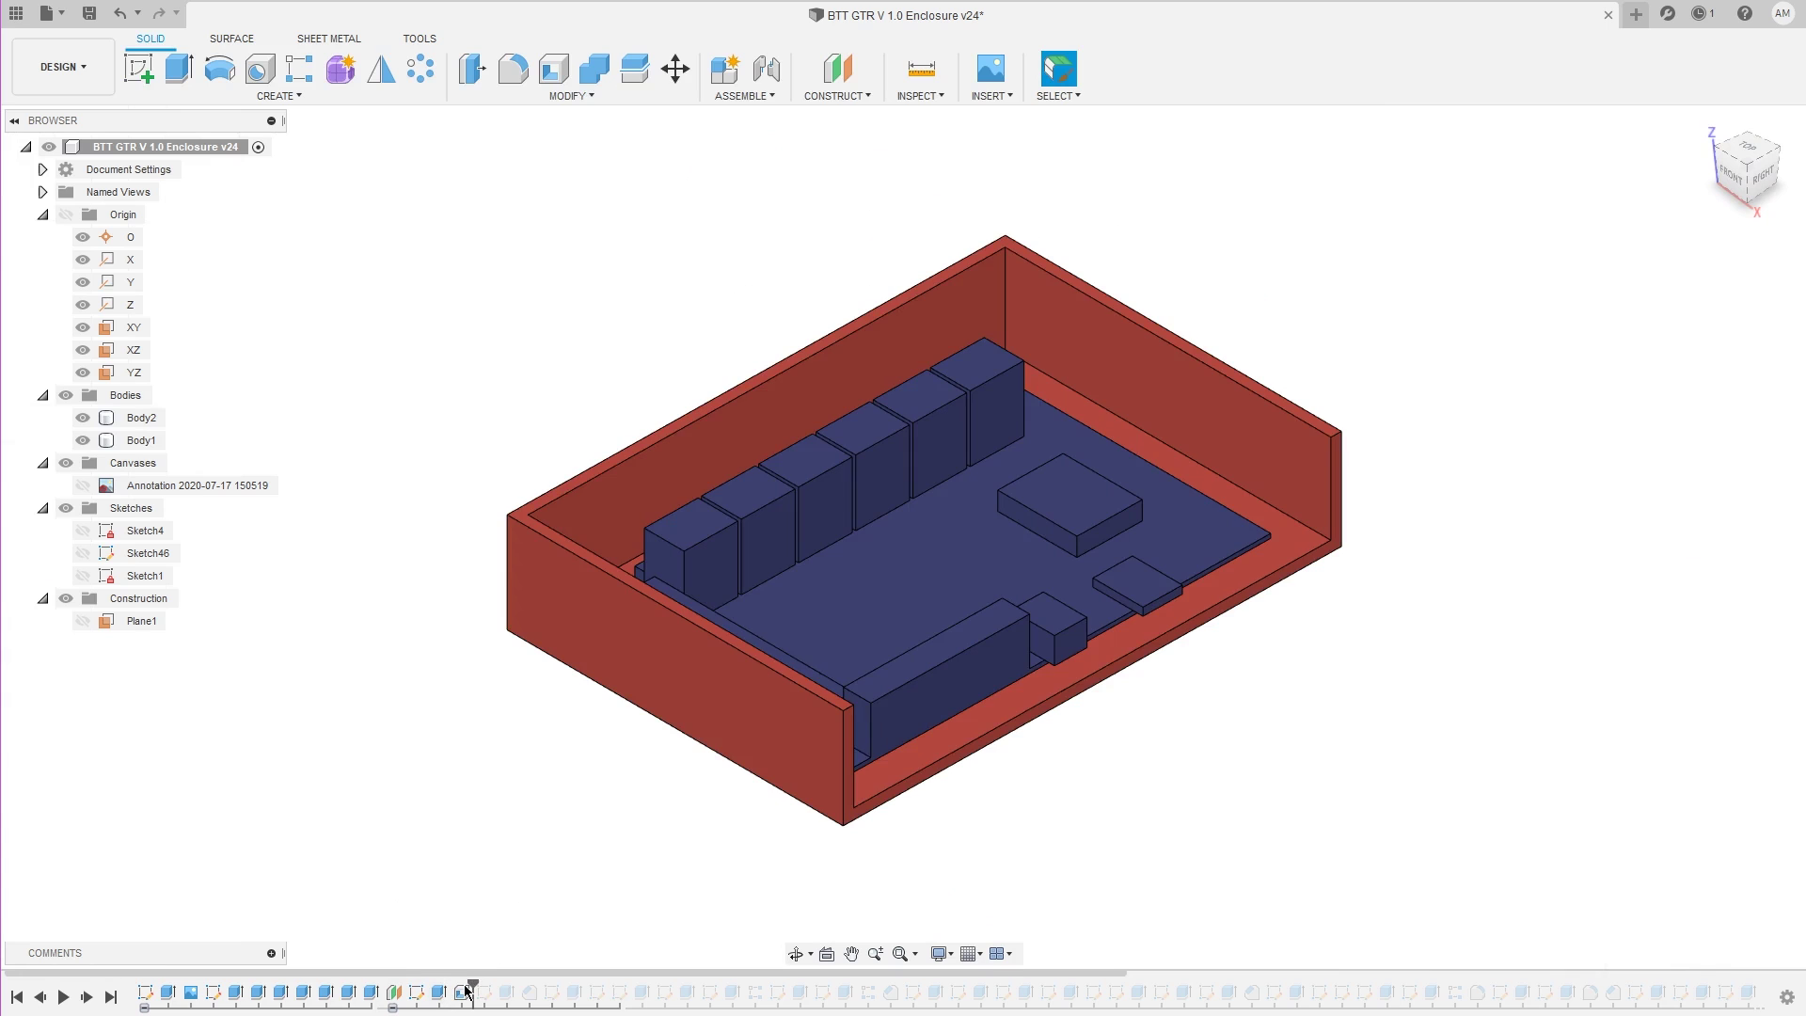
mouse_move(551, 894)
shift+middle_down()
mouse_move(483, 866)
mouse_move(415, 871)
shift+middle_up()
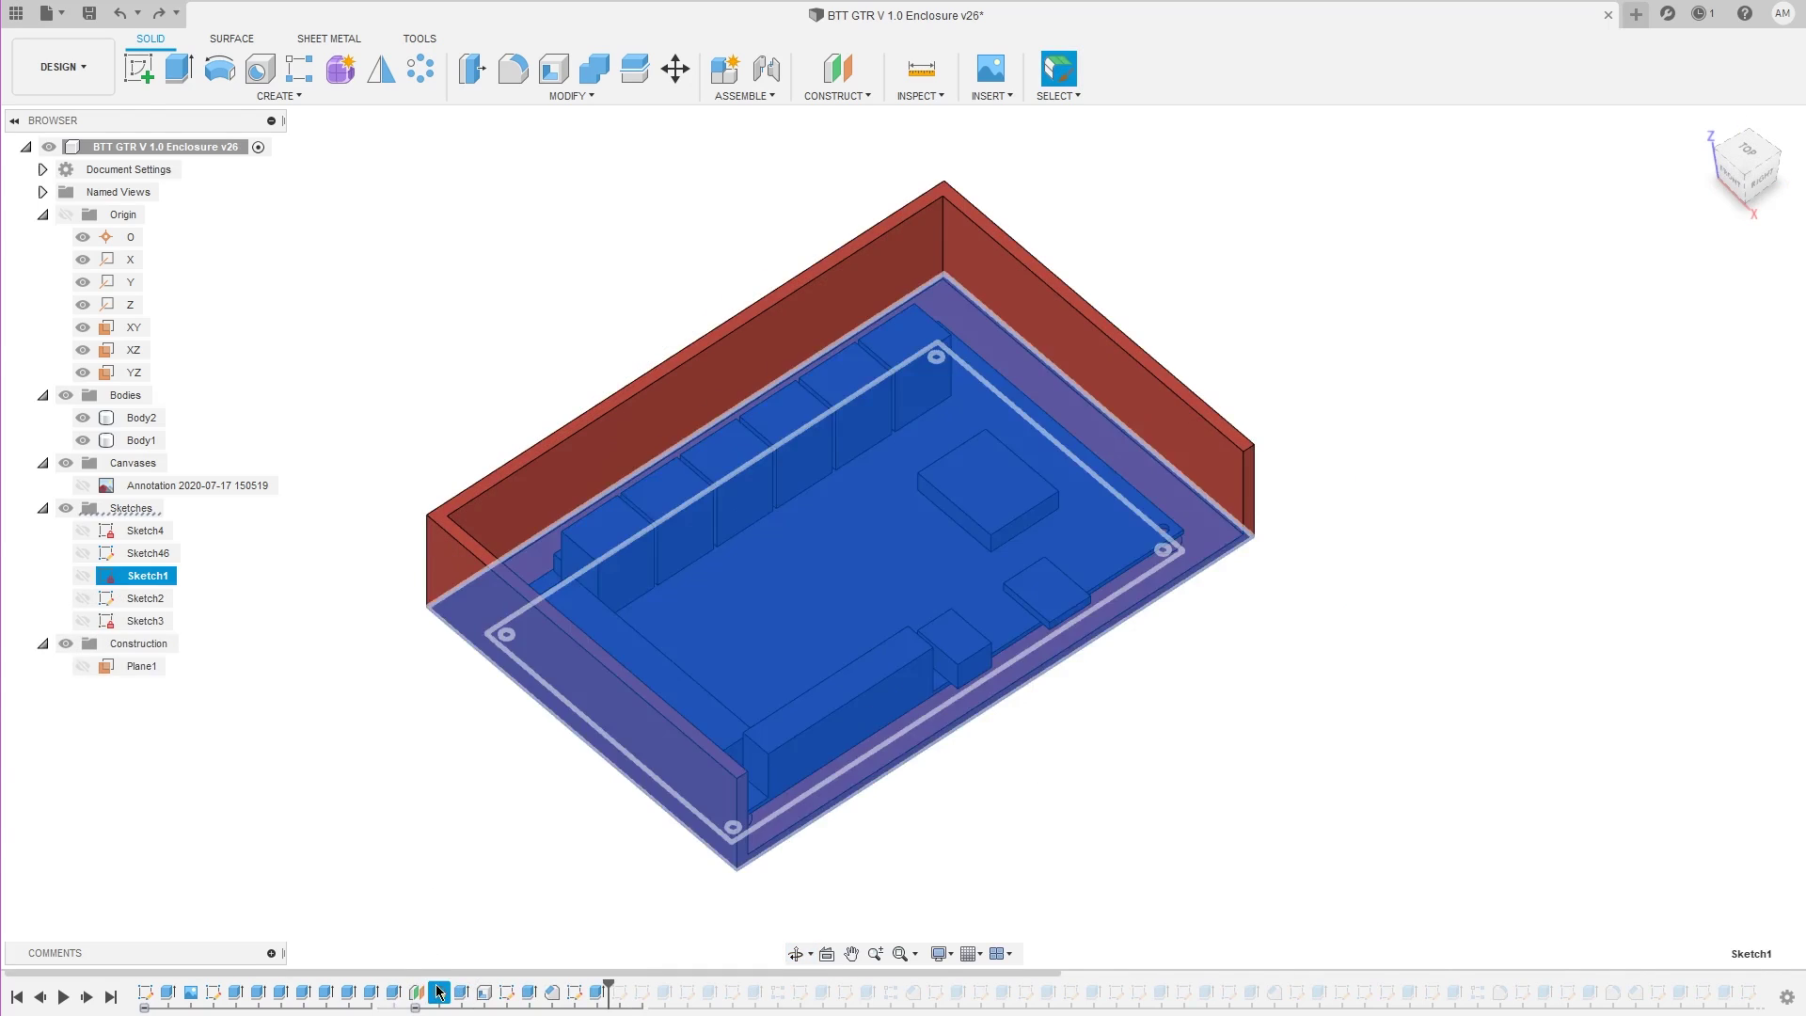
Edit the outline sketch, changing the 18 mm margins to 50 and 25 mm
double_click(439, 993)
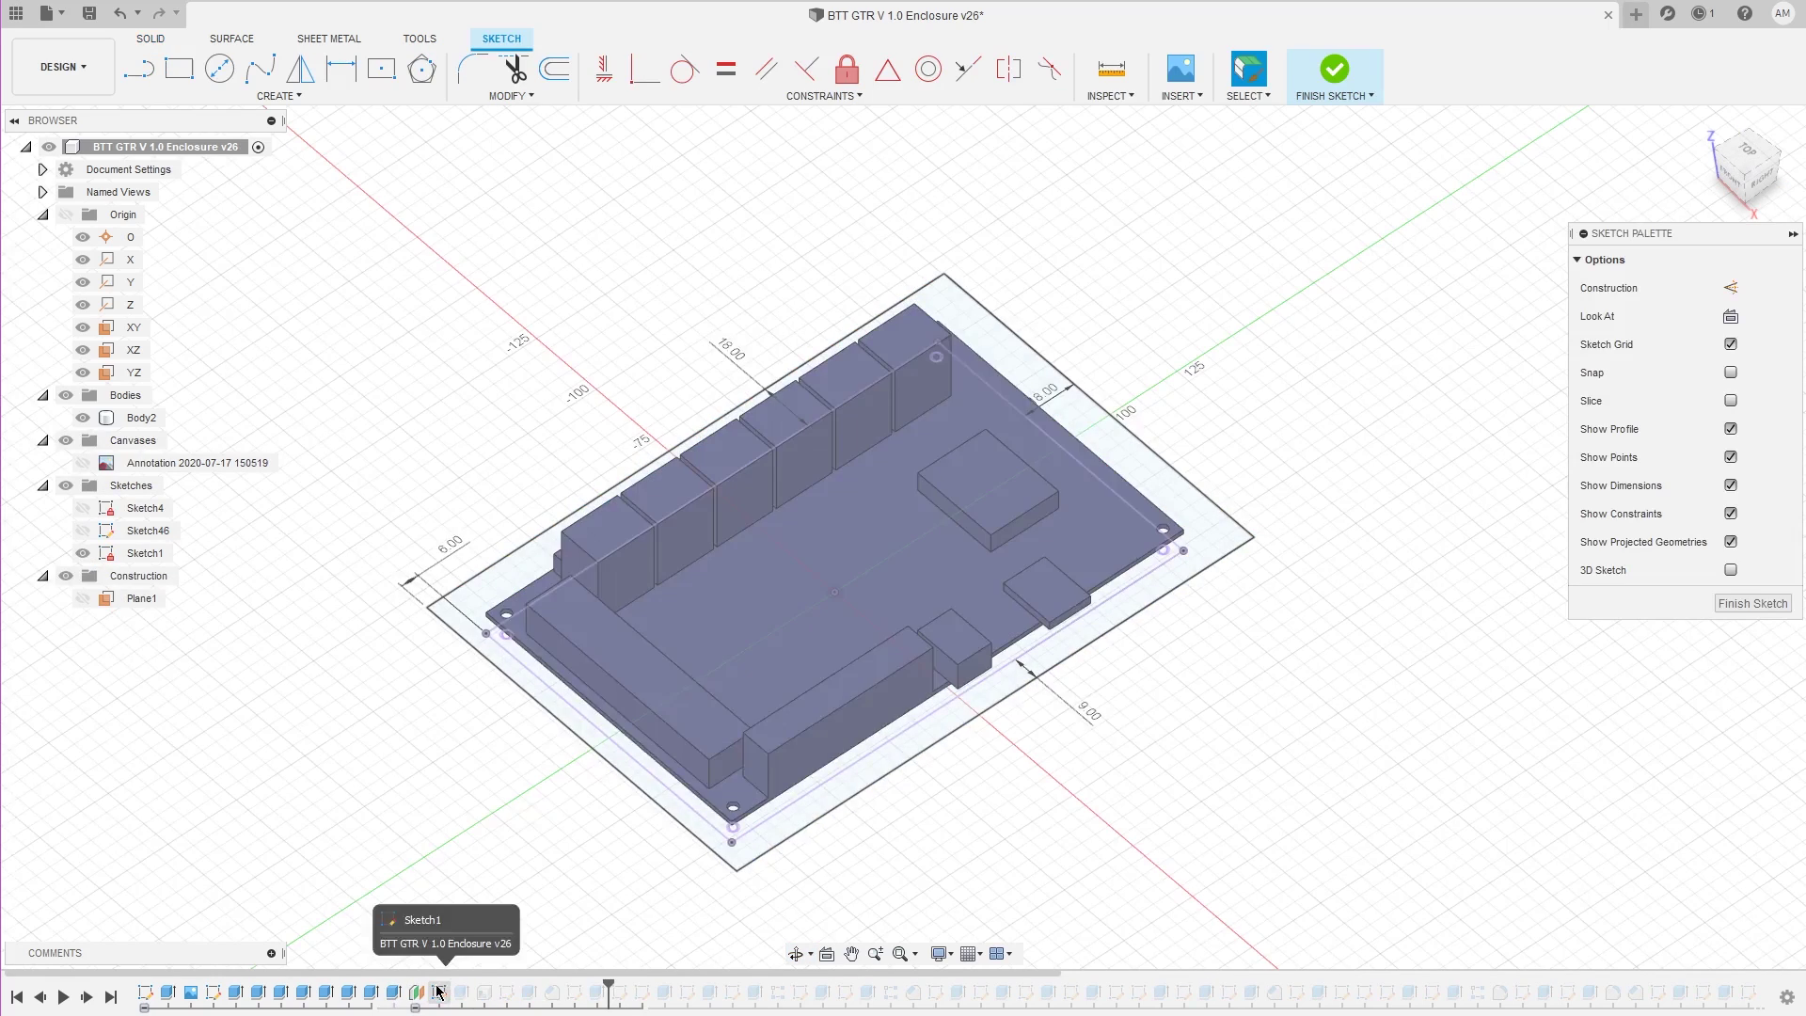
text(50)
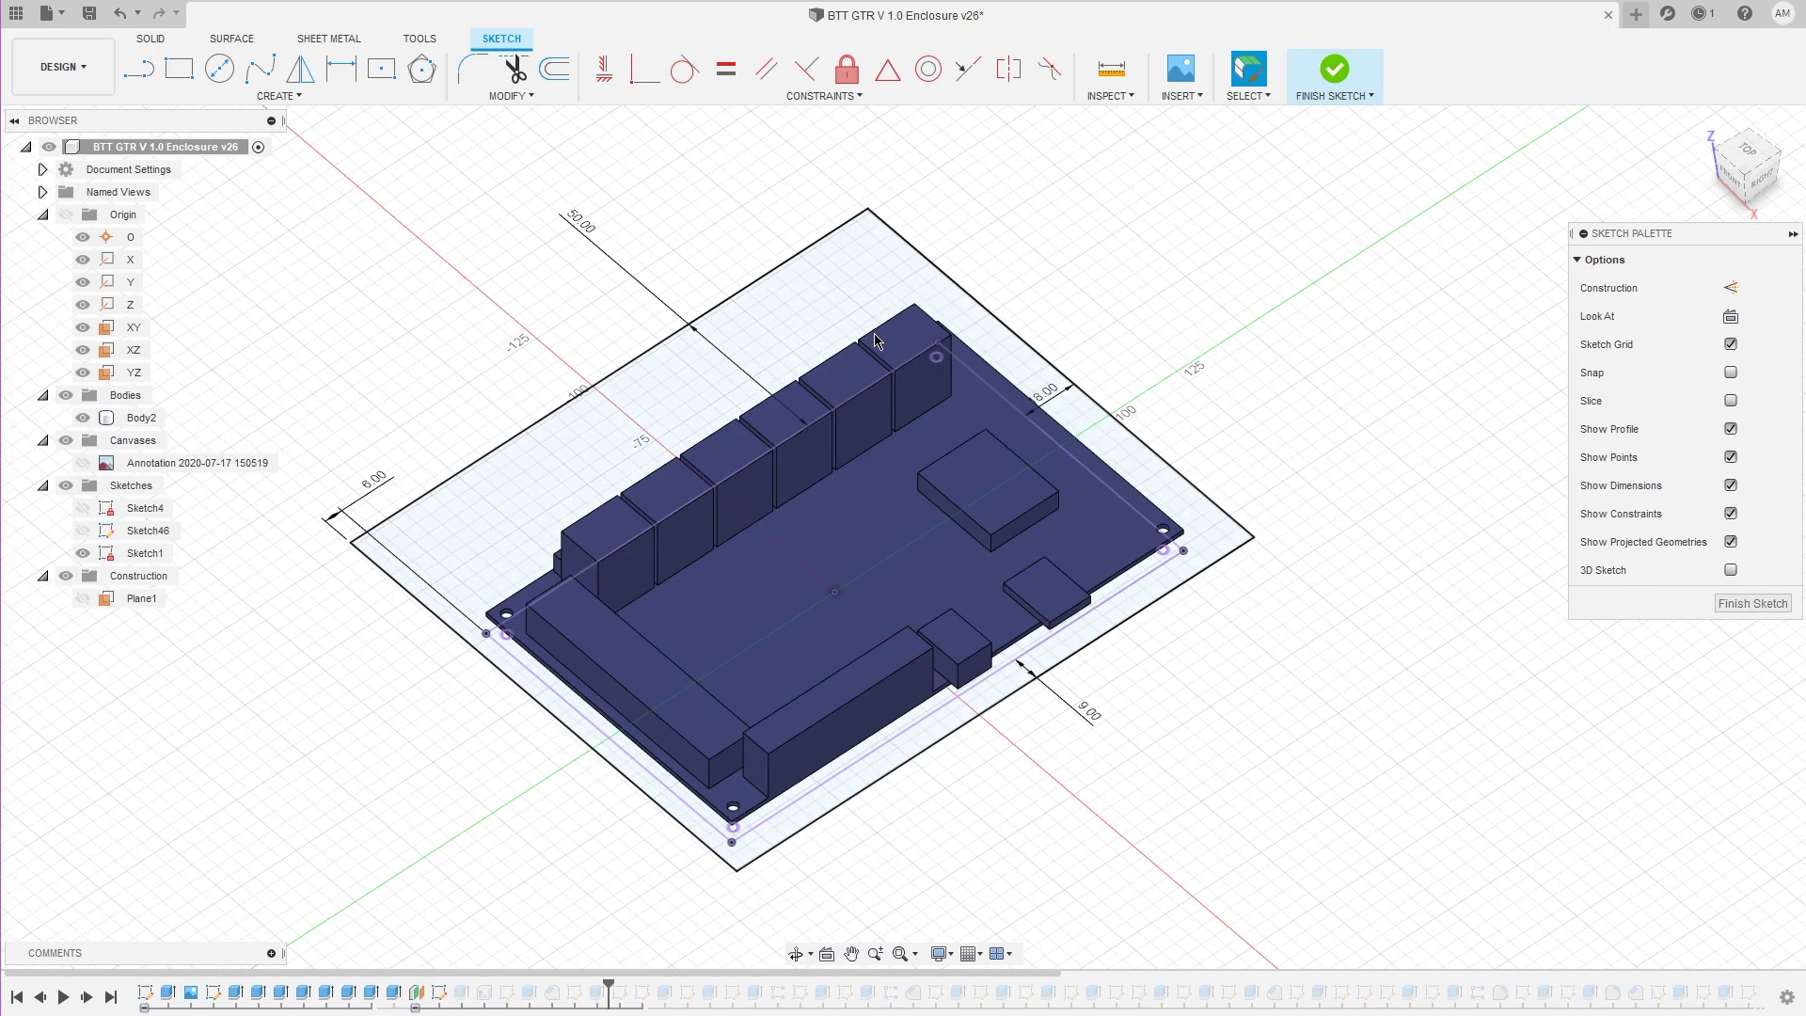
key(Tab)
text(25)
key(Return)
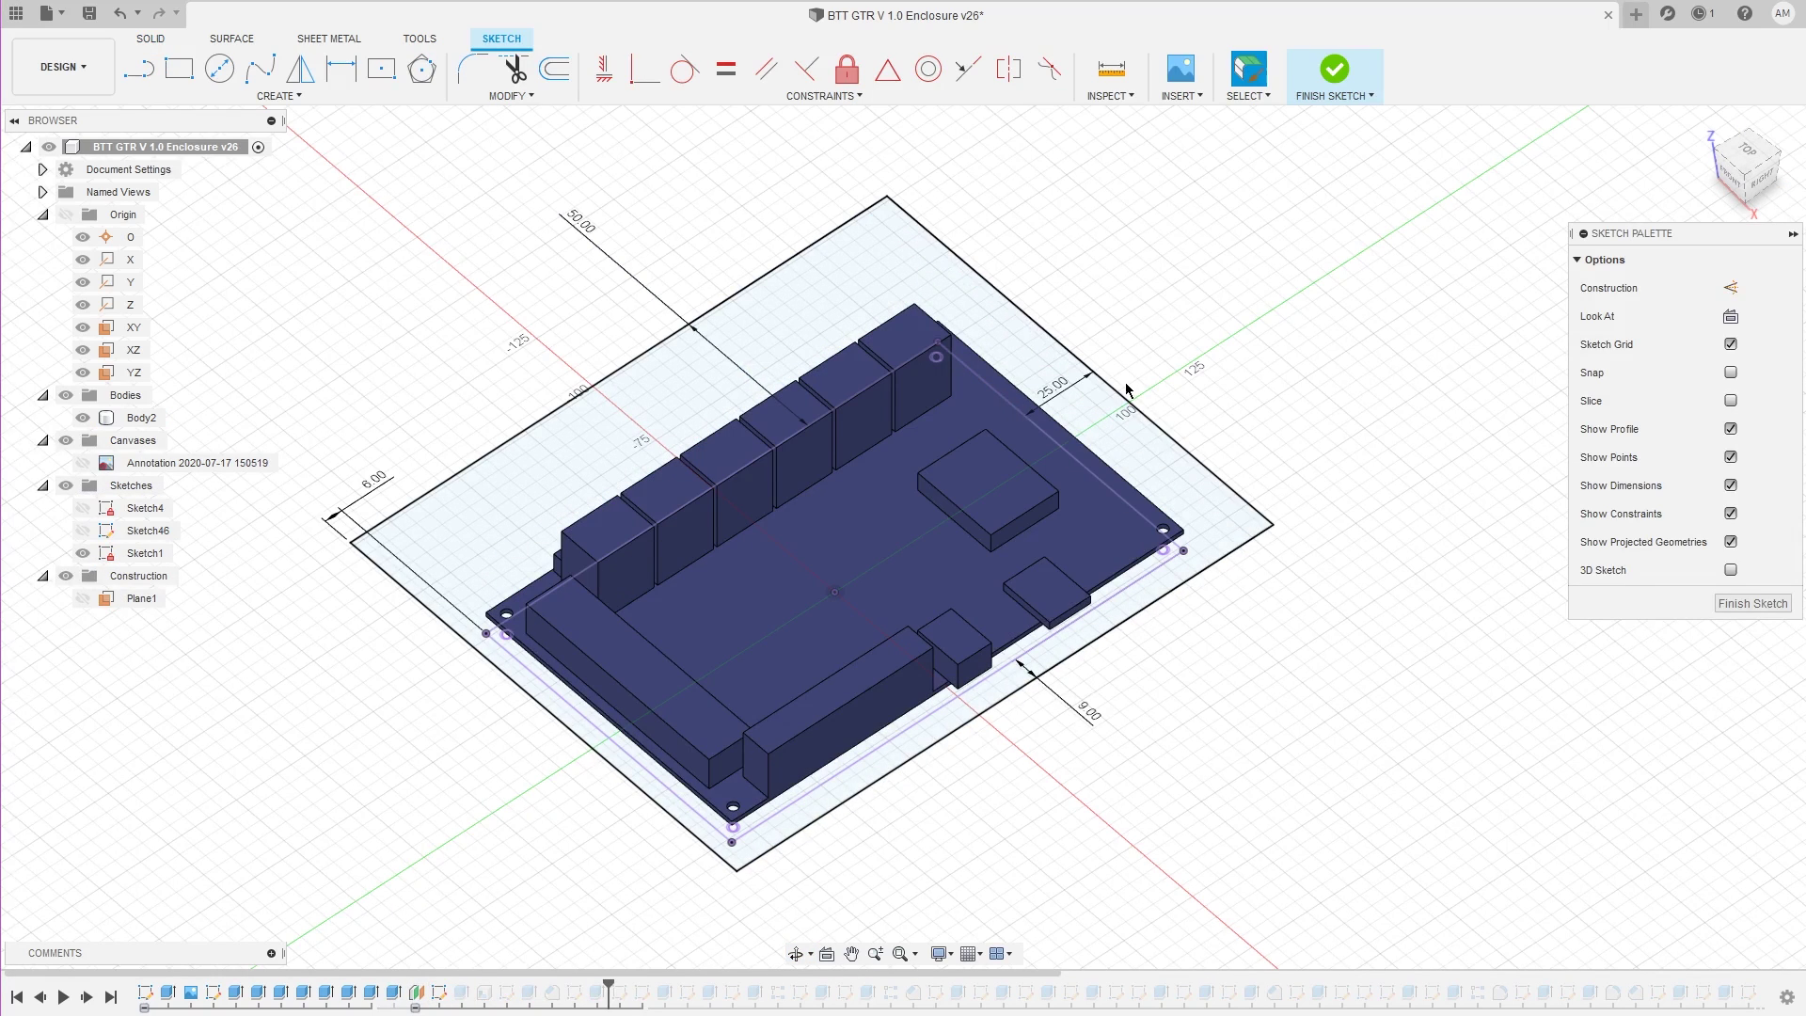
click(1723, 605)
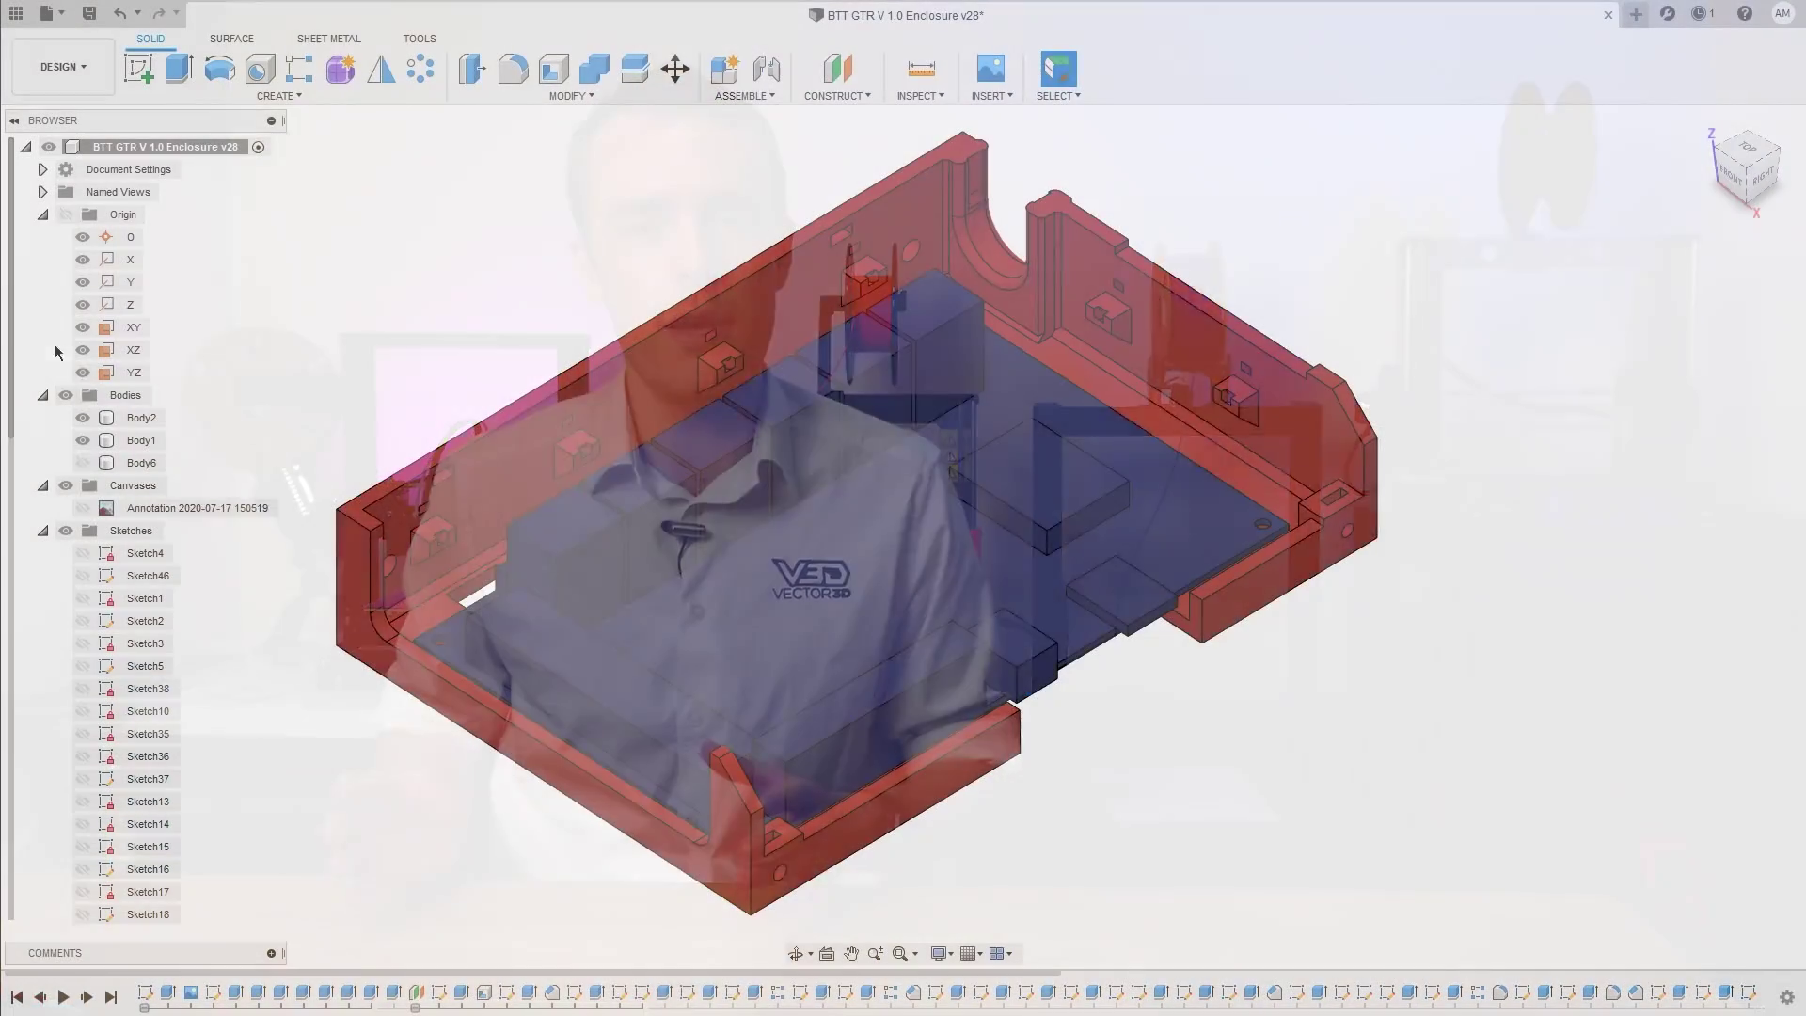
Toggle the Body6 lid's visibility while orbiting to a back view, ending with it shown
click(81, 465)
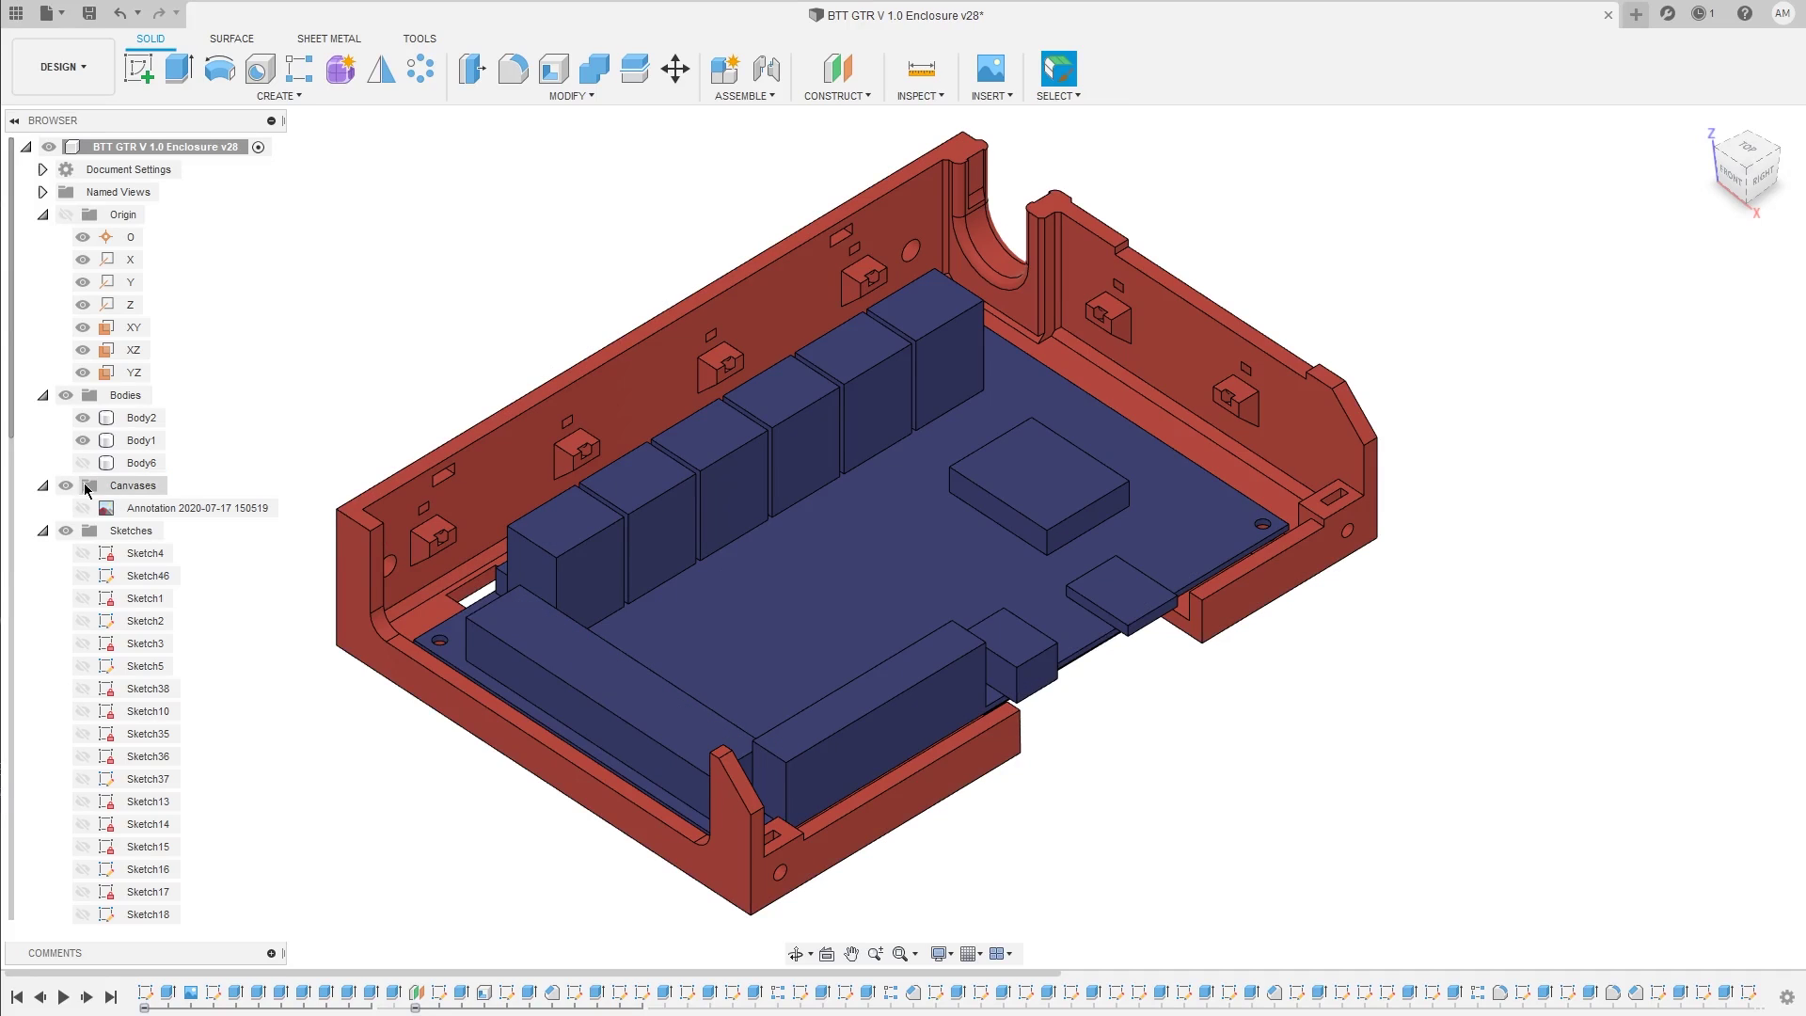
click(83, 463)
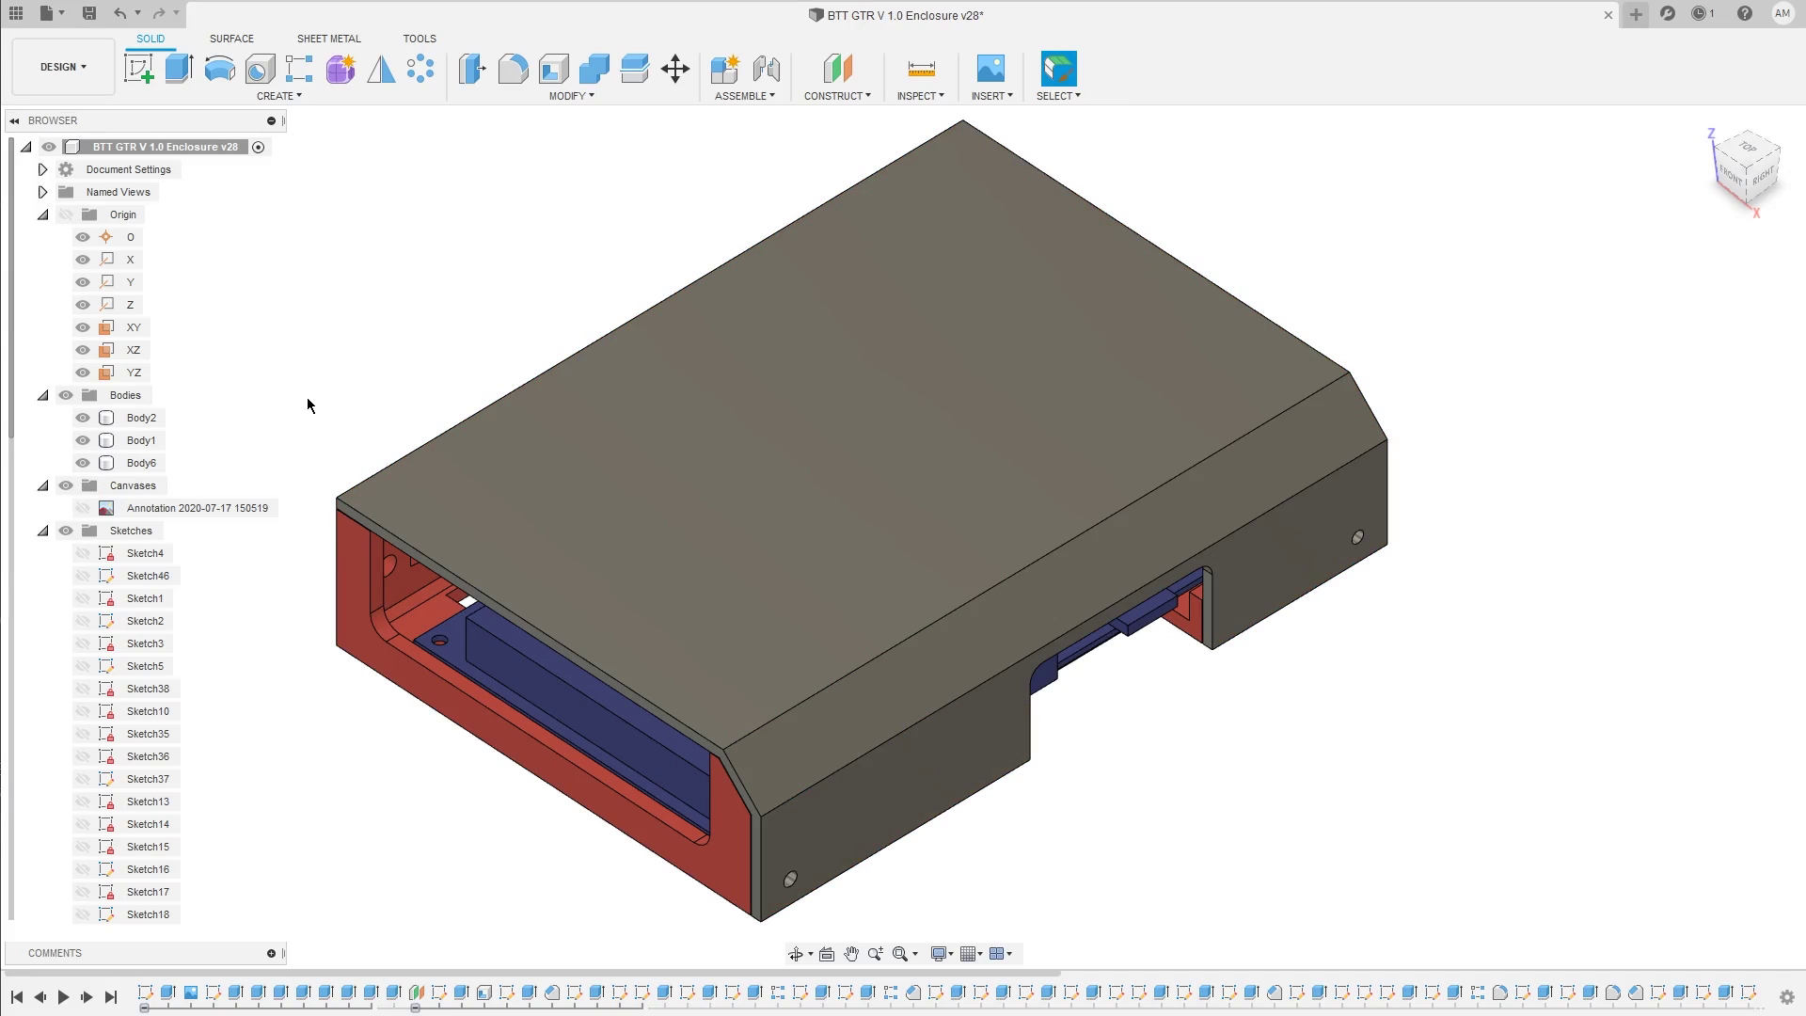
click(83, 463)
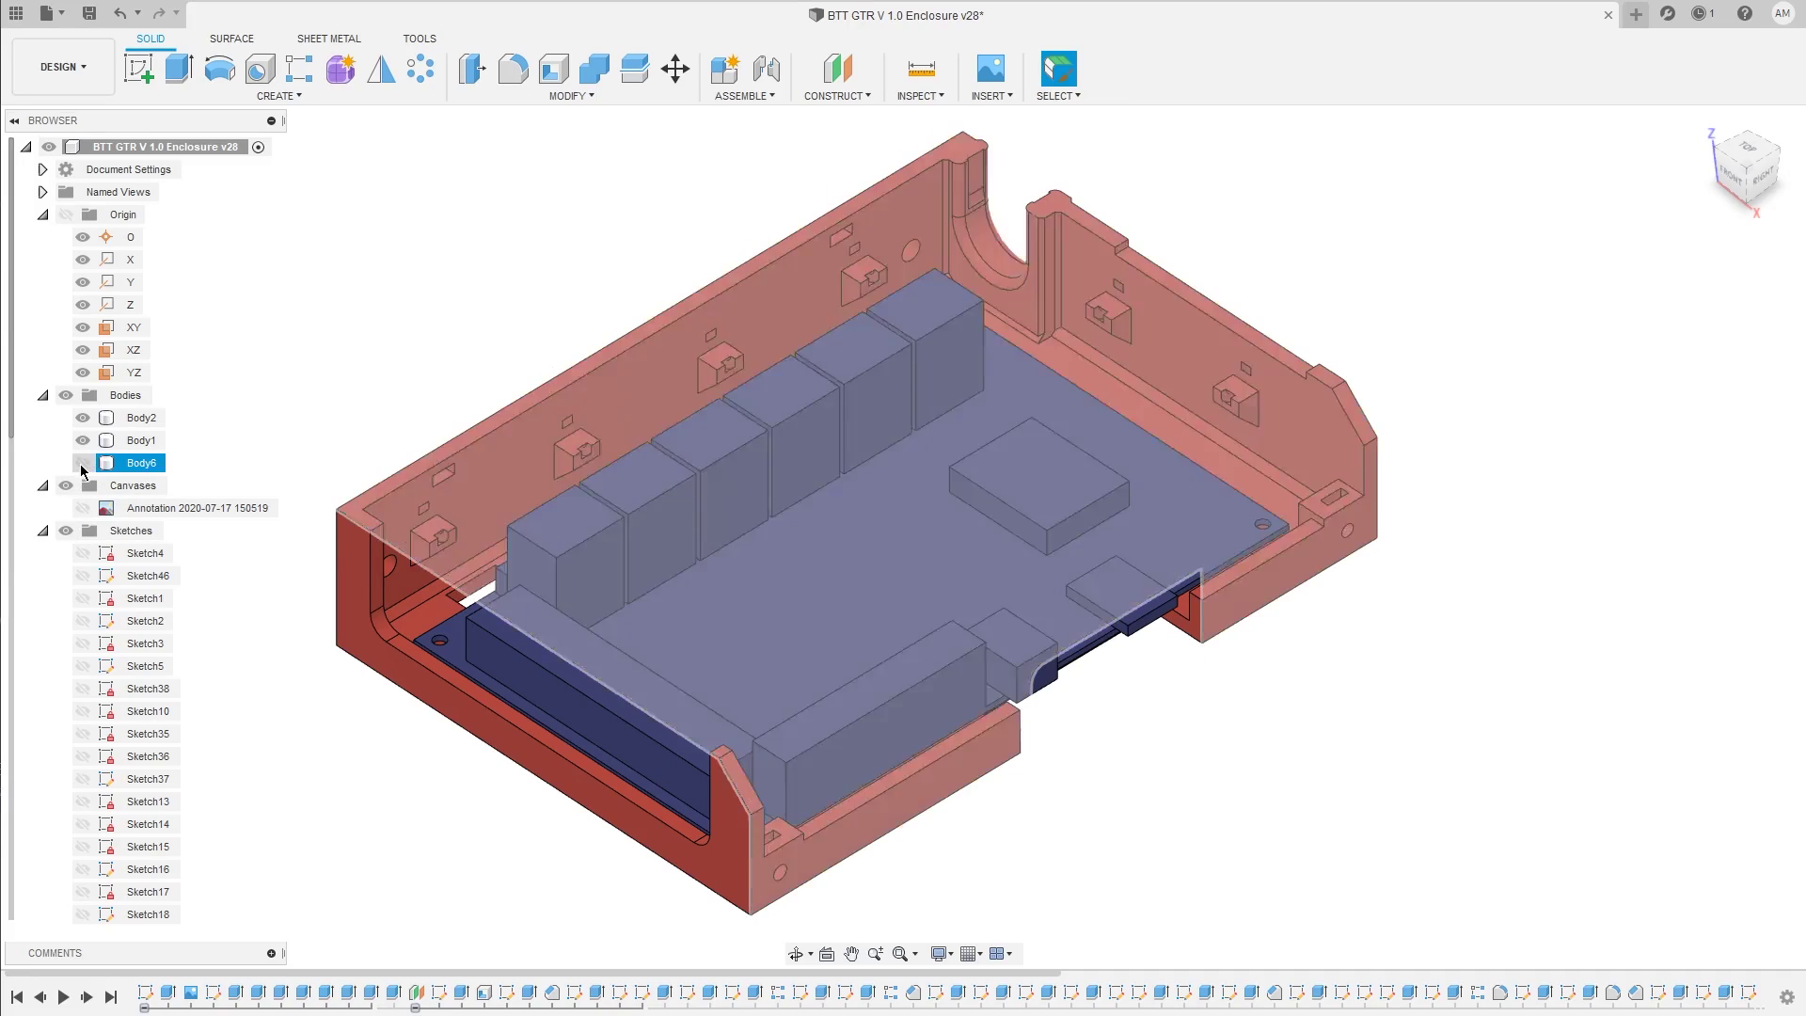
click(141, 440)
shift+middle_drag(526, 414, 847, 401)
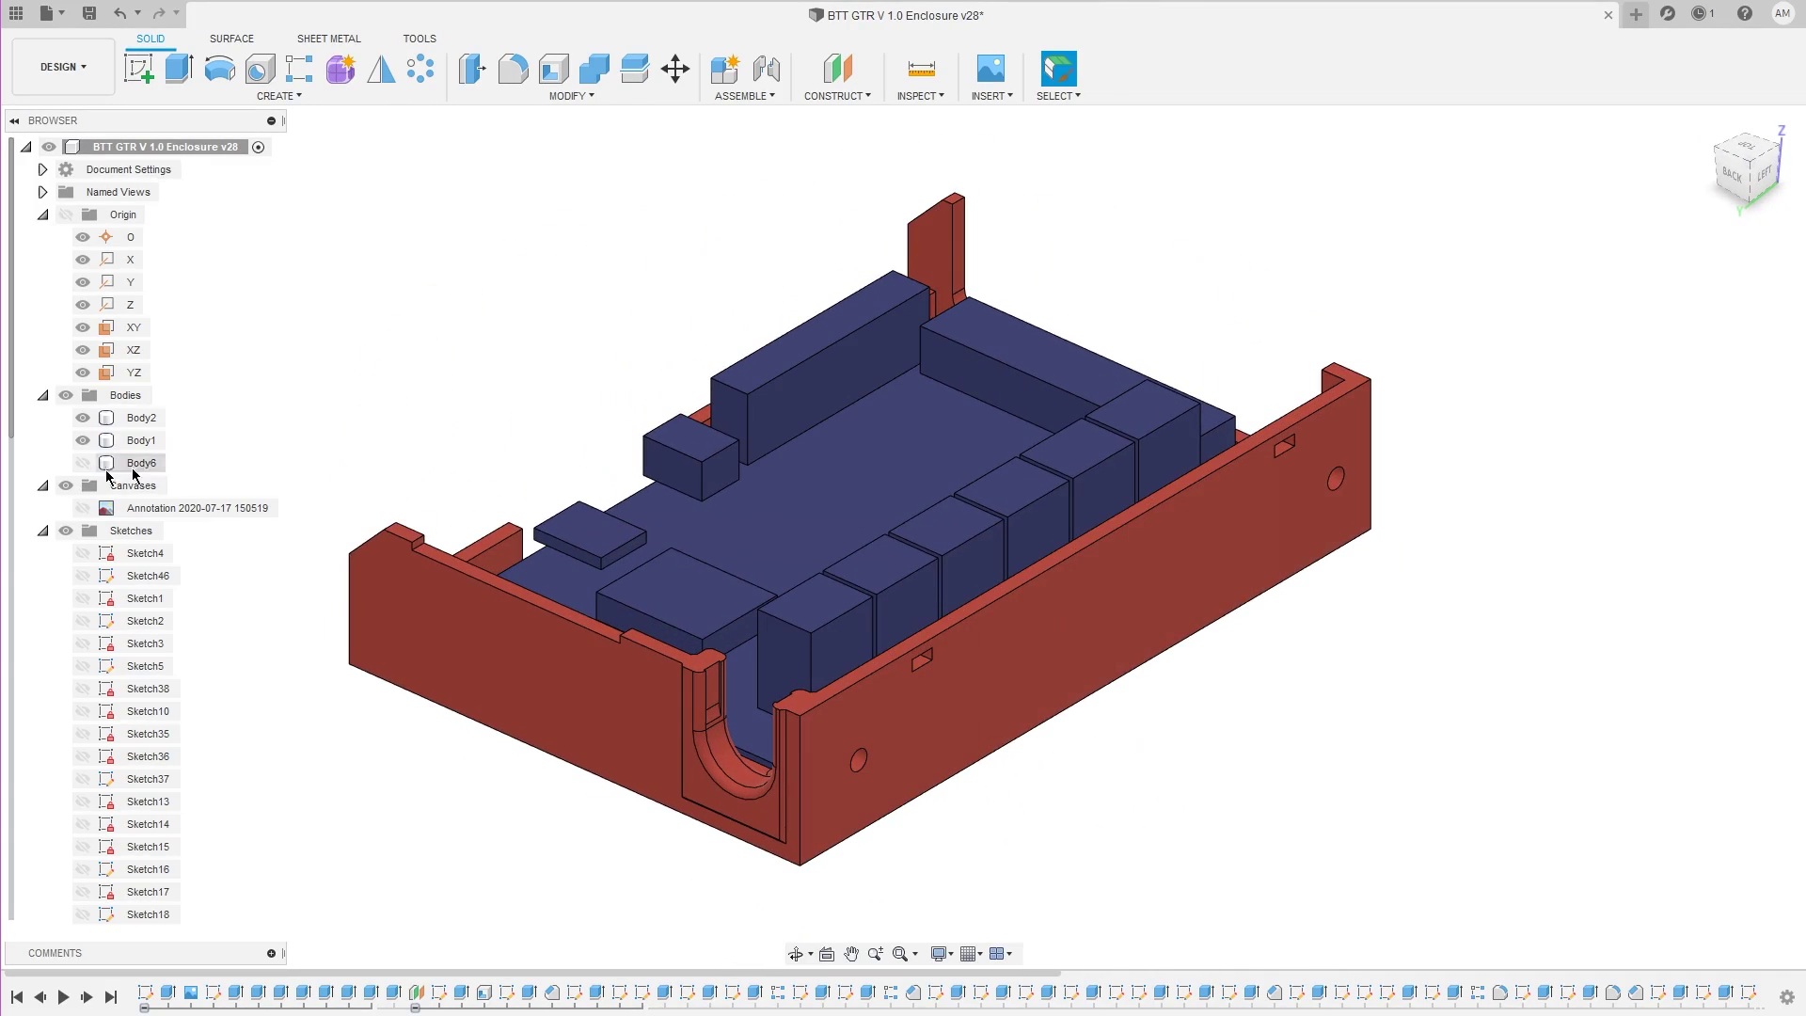
click(83, 462)
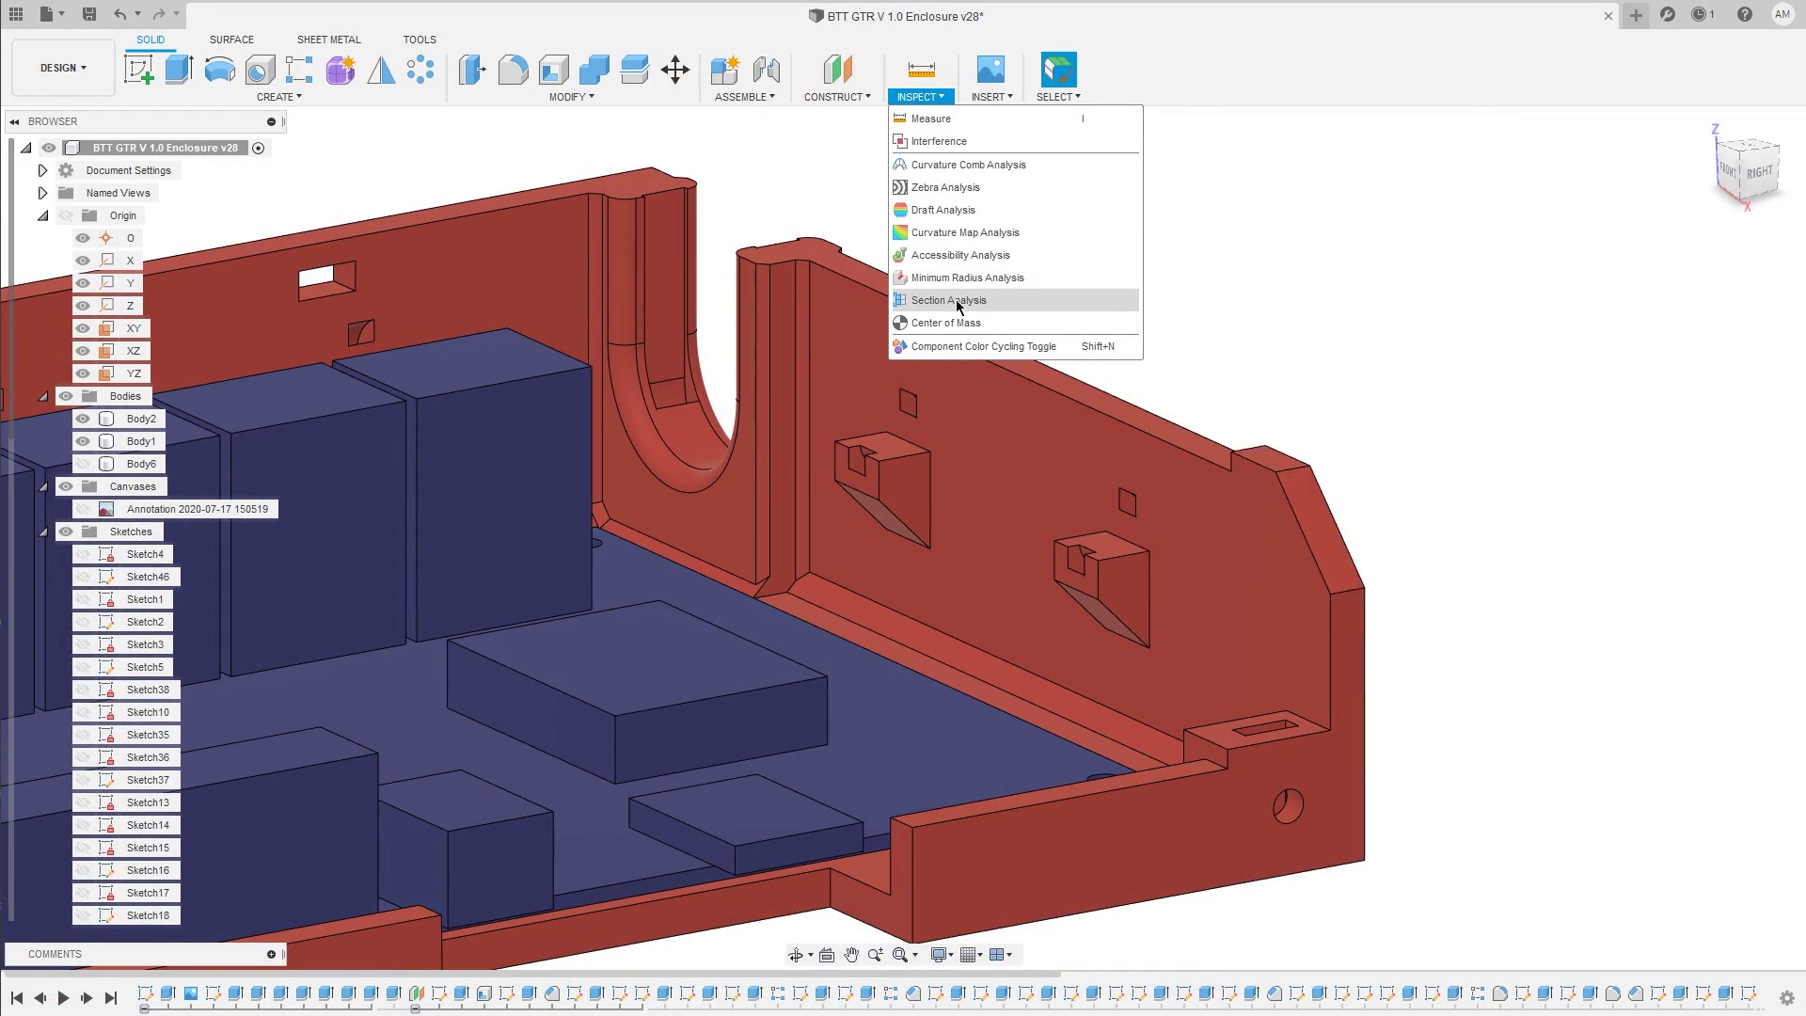
Start a Section Analysis using the enclosure wall's end face as the cut plane
click(956, 301)
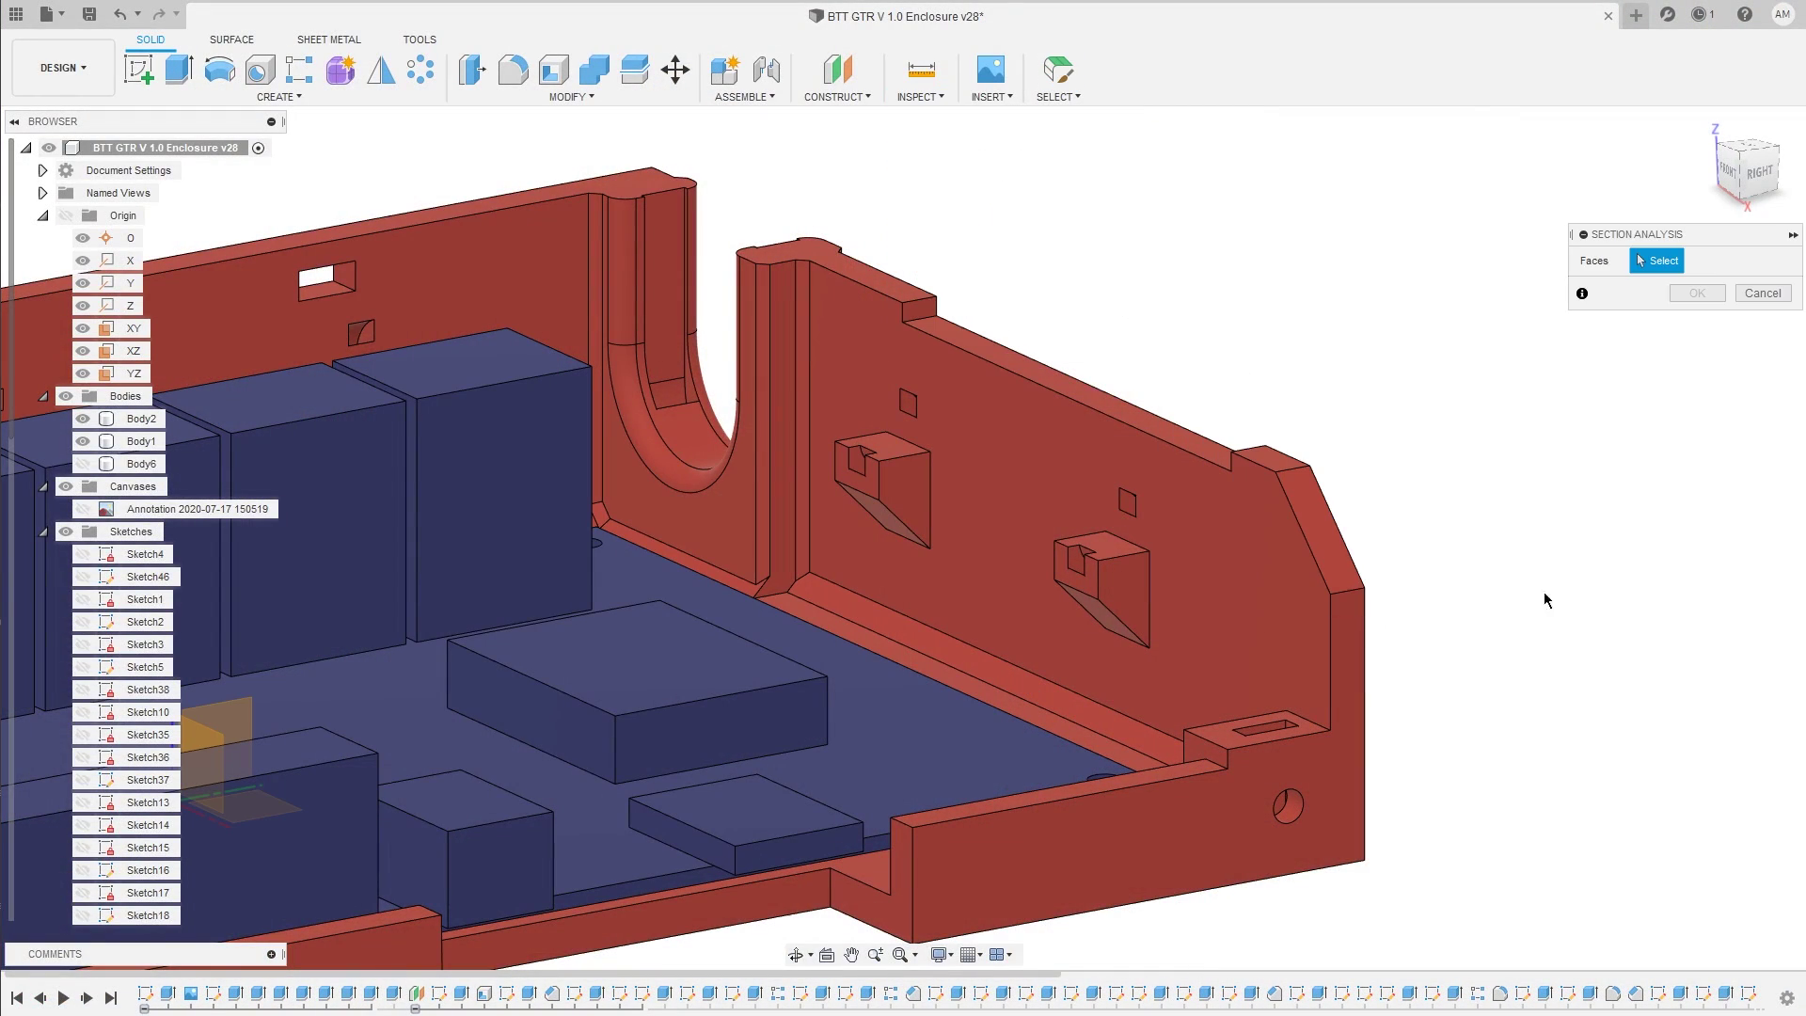
click(1345, 729)
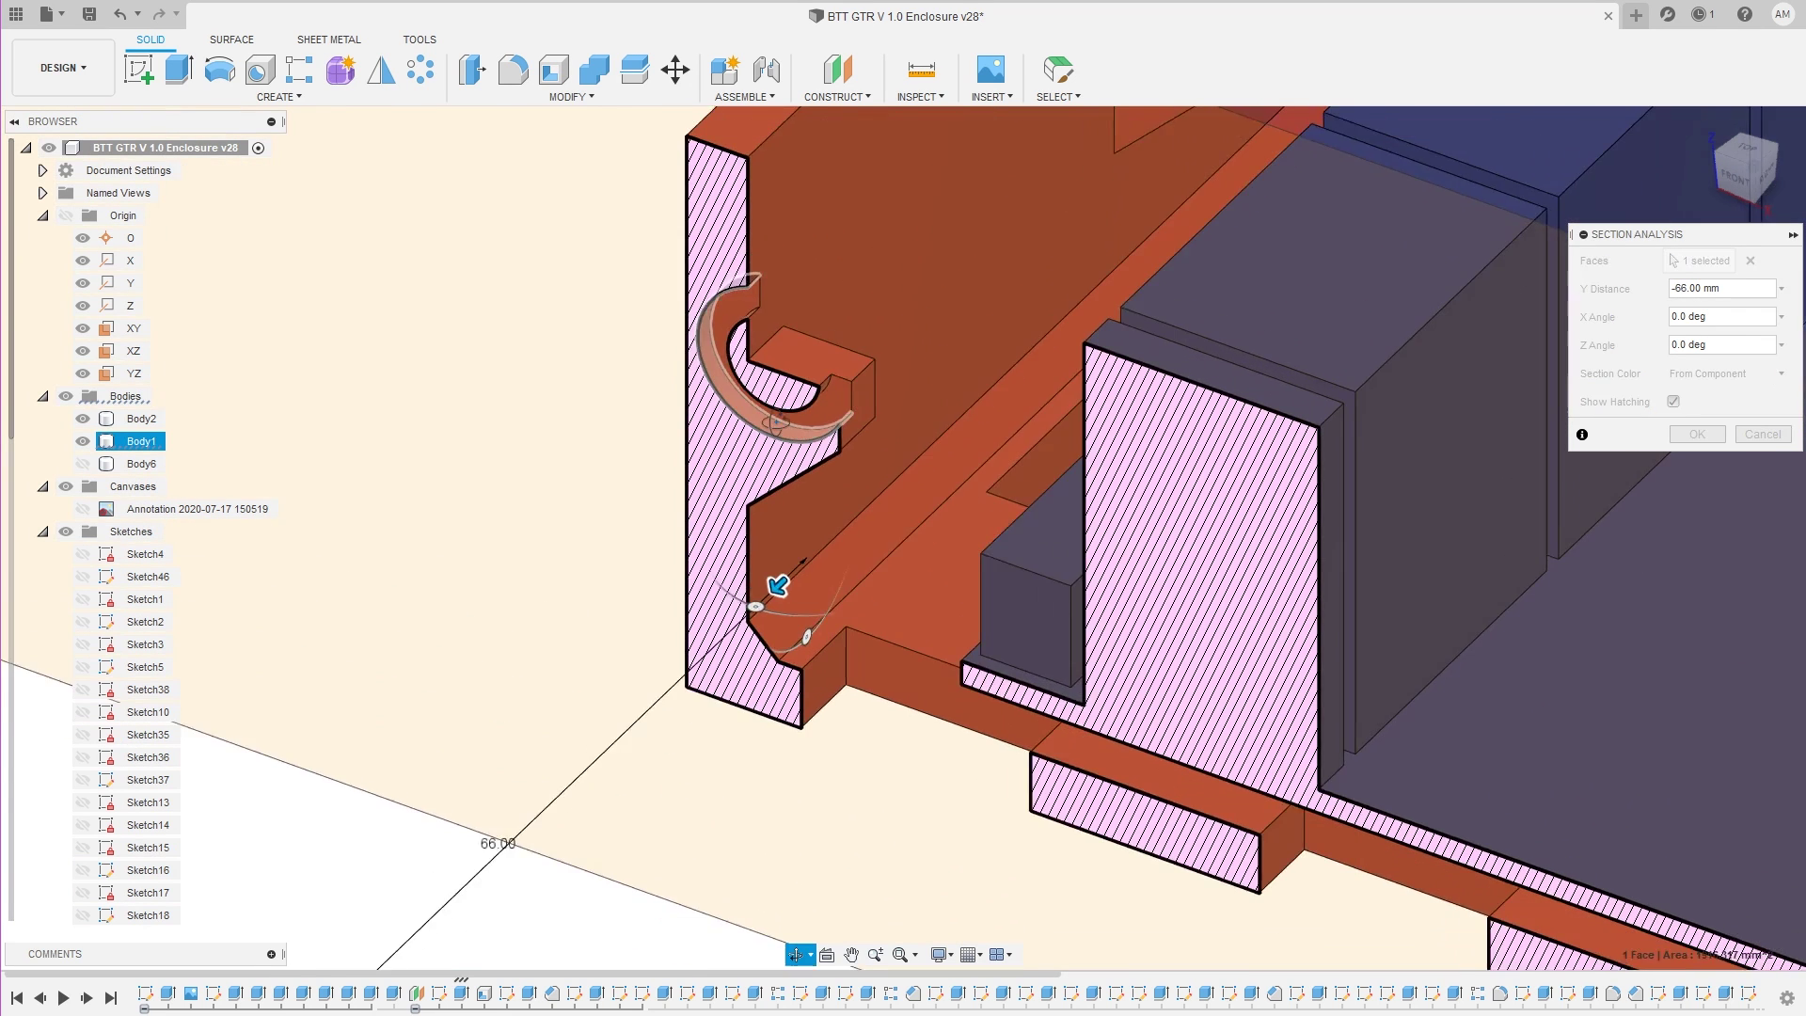
scroll(806, 537, up, 5)
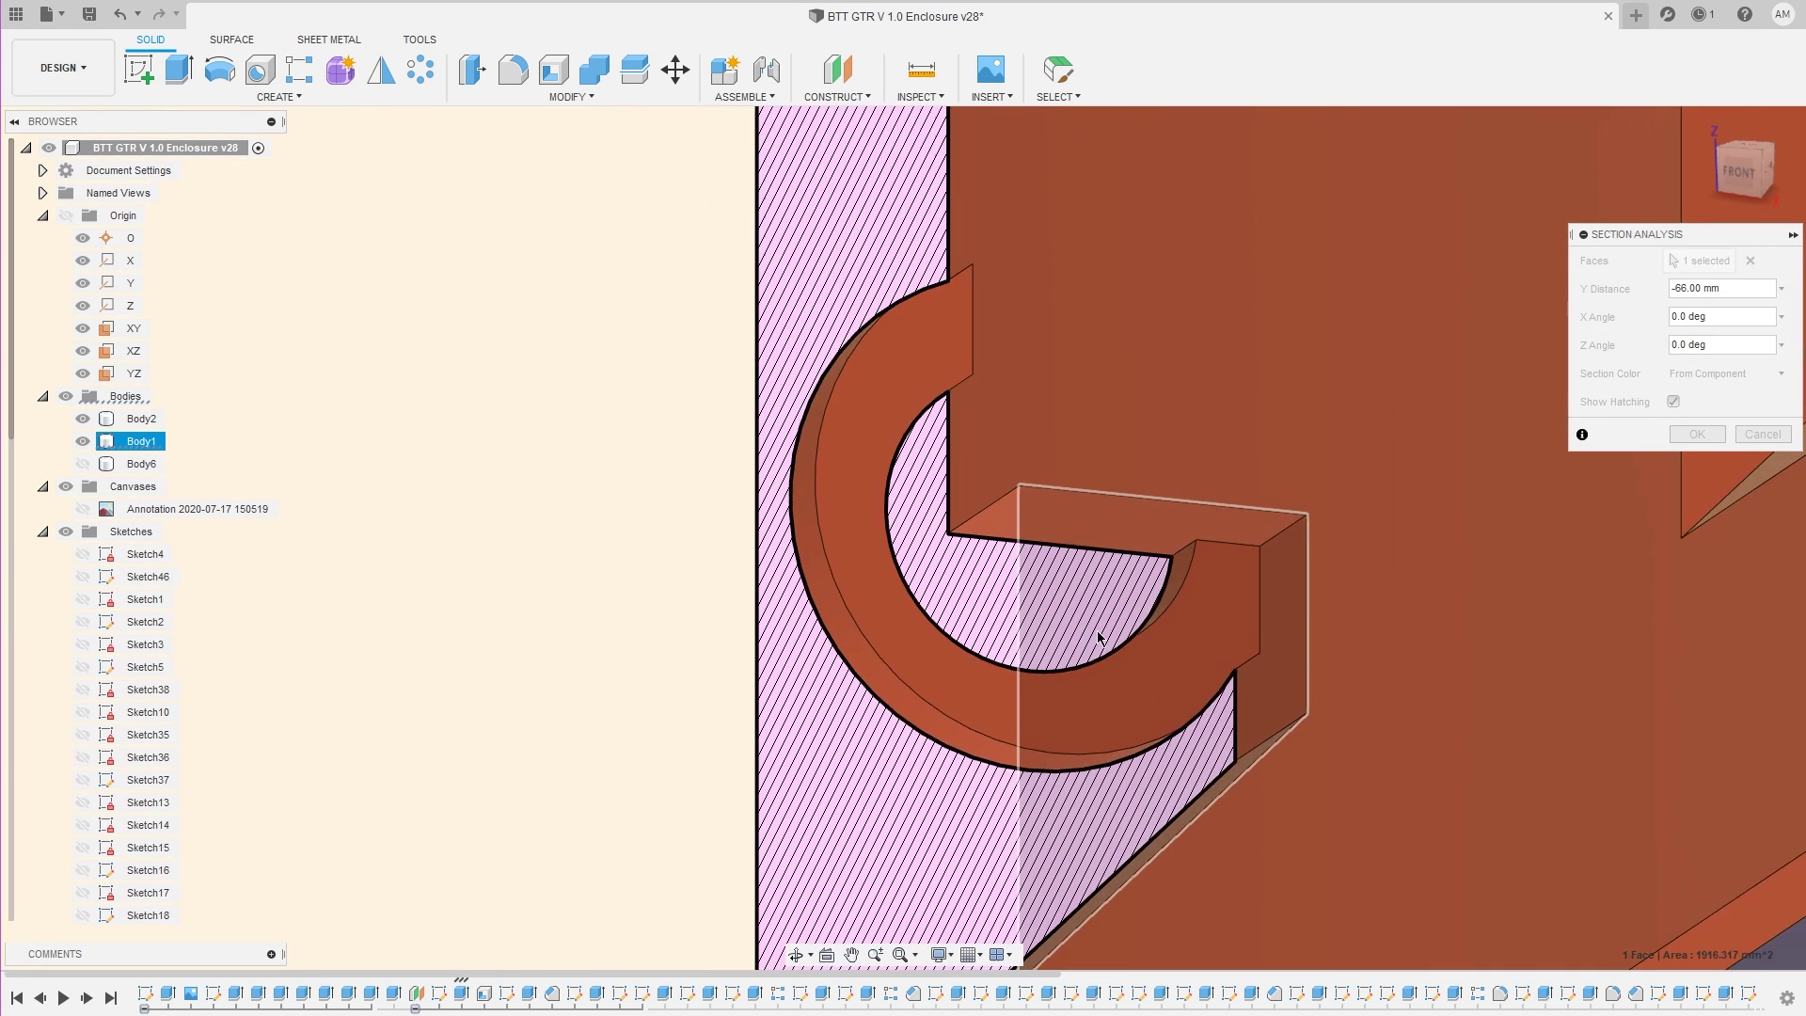
Zoom in and back out on the hatched section to inspect the clip hook
scroll(1091, 640, down, 1)
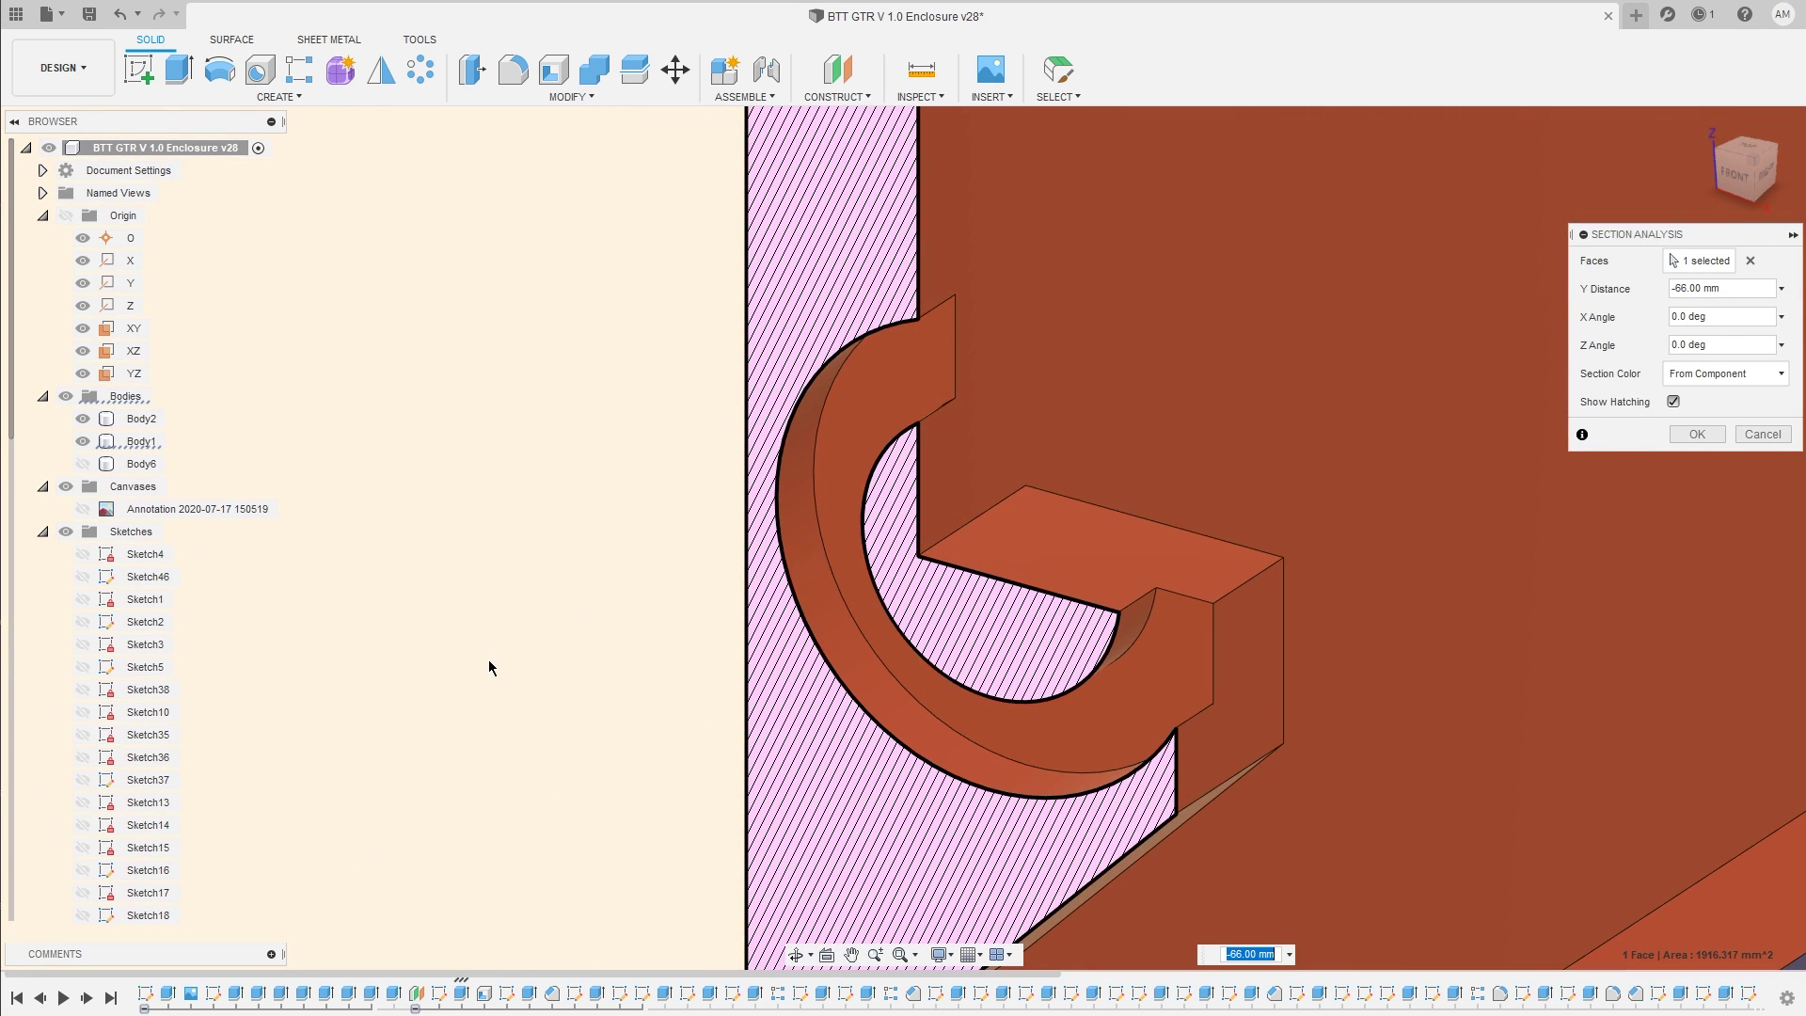
scroll(518, 664, down, 3)
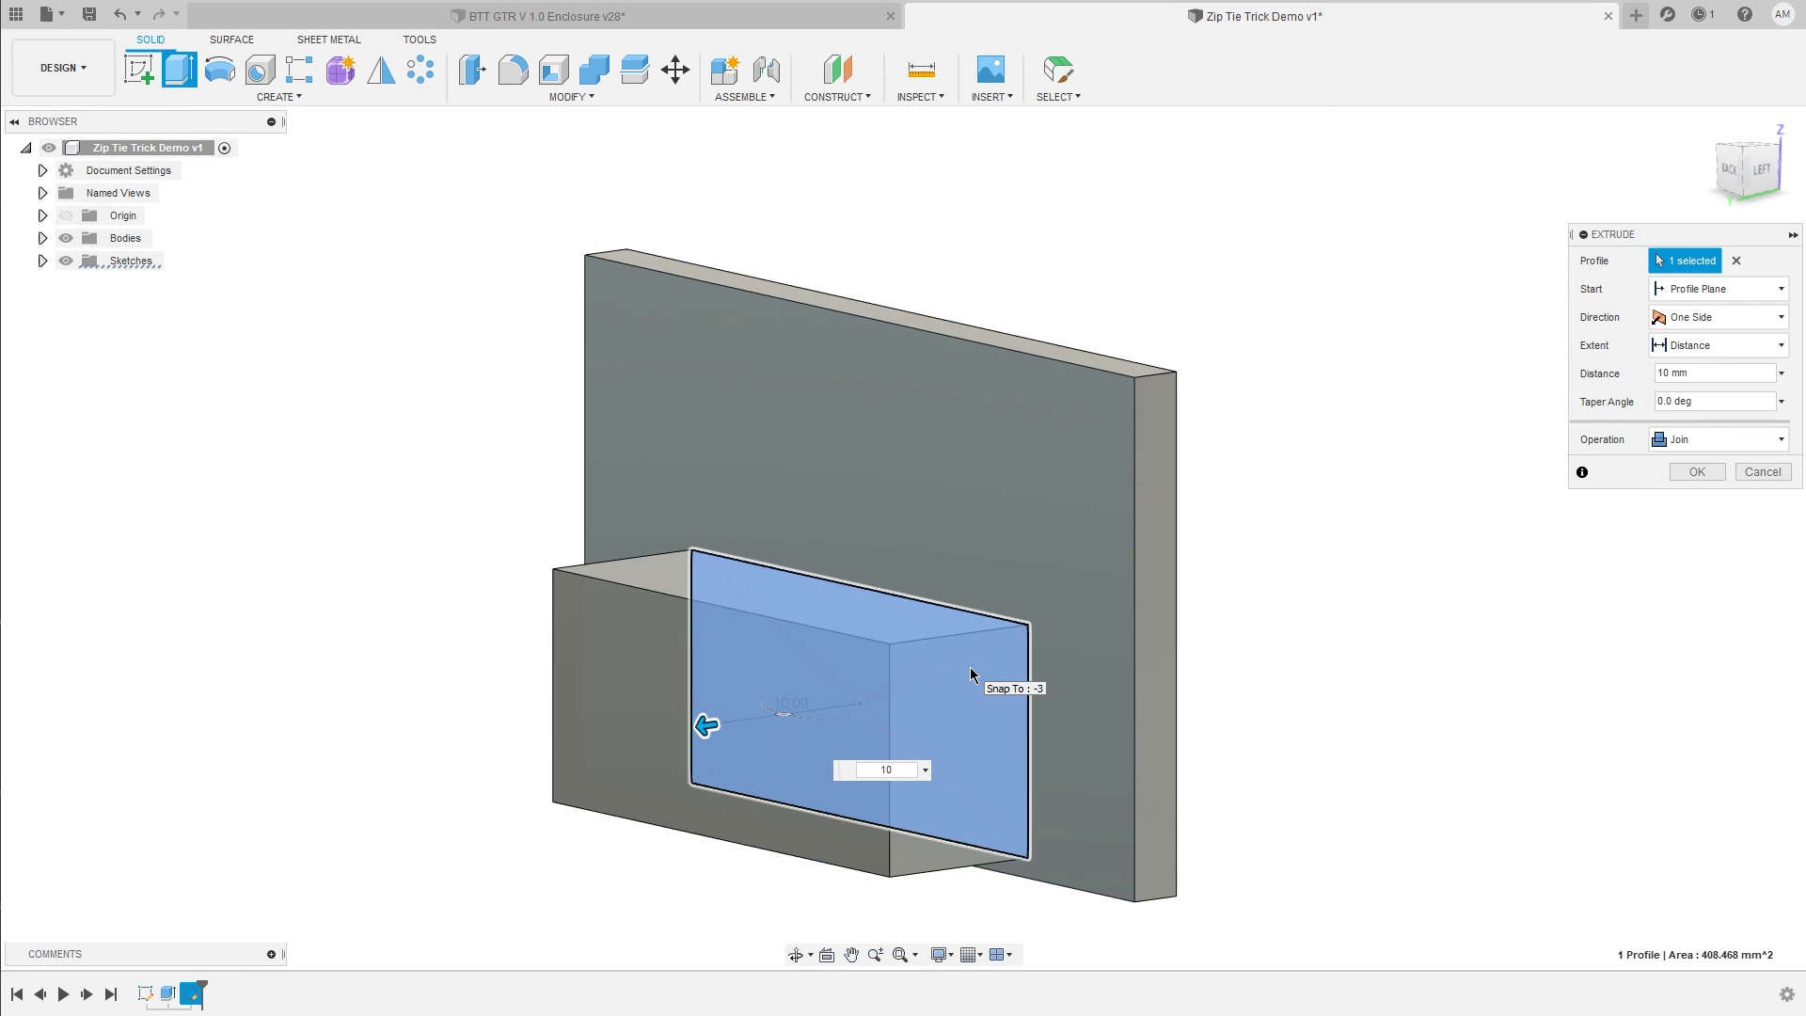
Extrude 3 mm, then sketch on the plate's side face projecting the plate and pad faces
text(3)
key(Return)
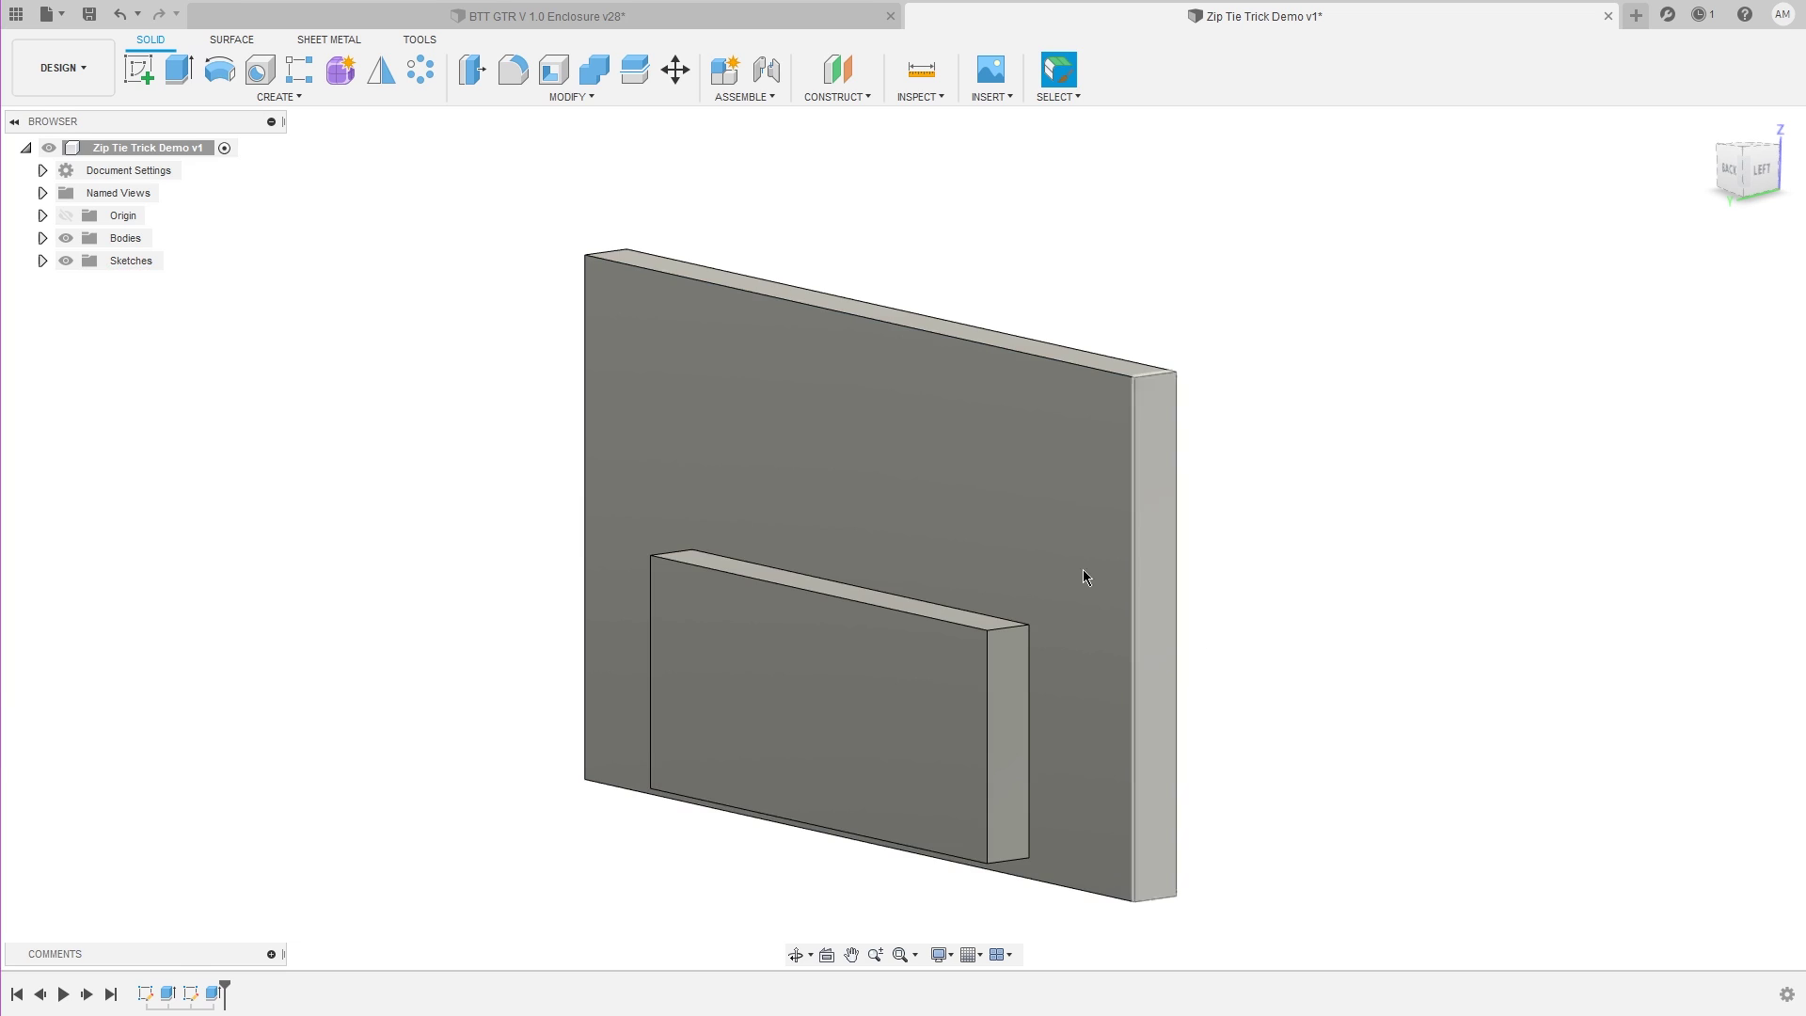
click(141, 72)
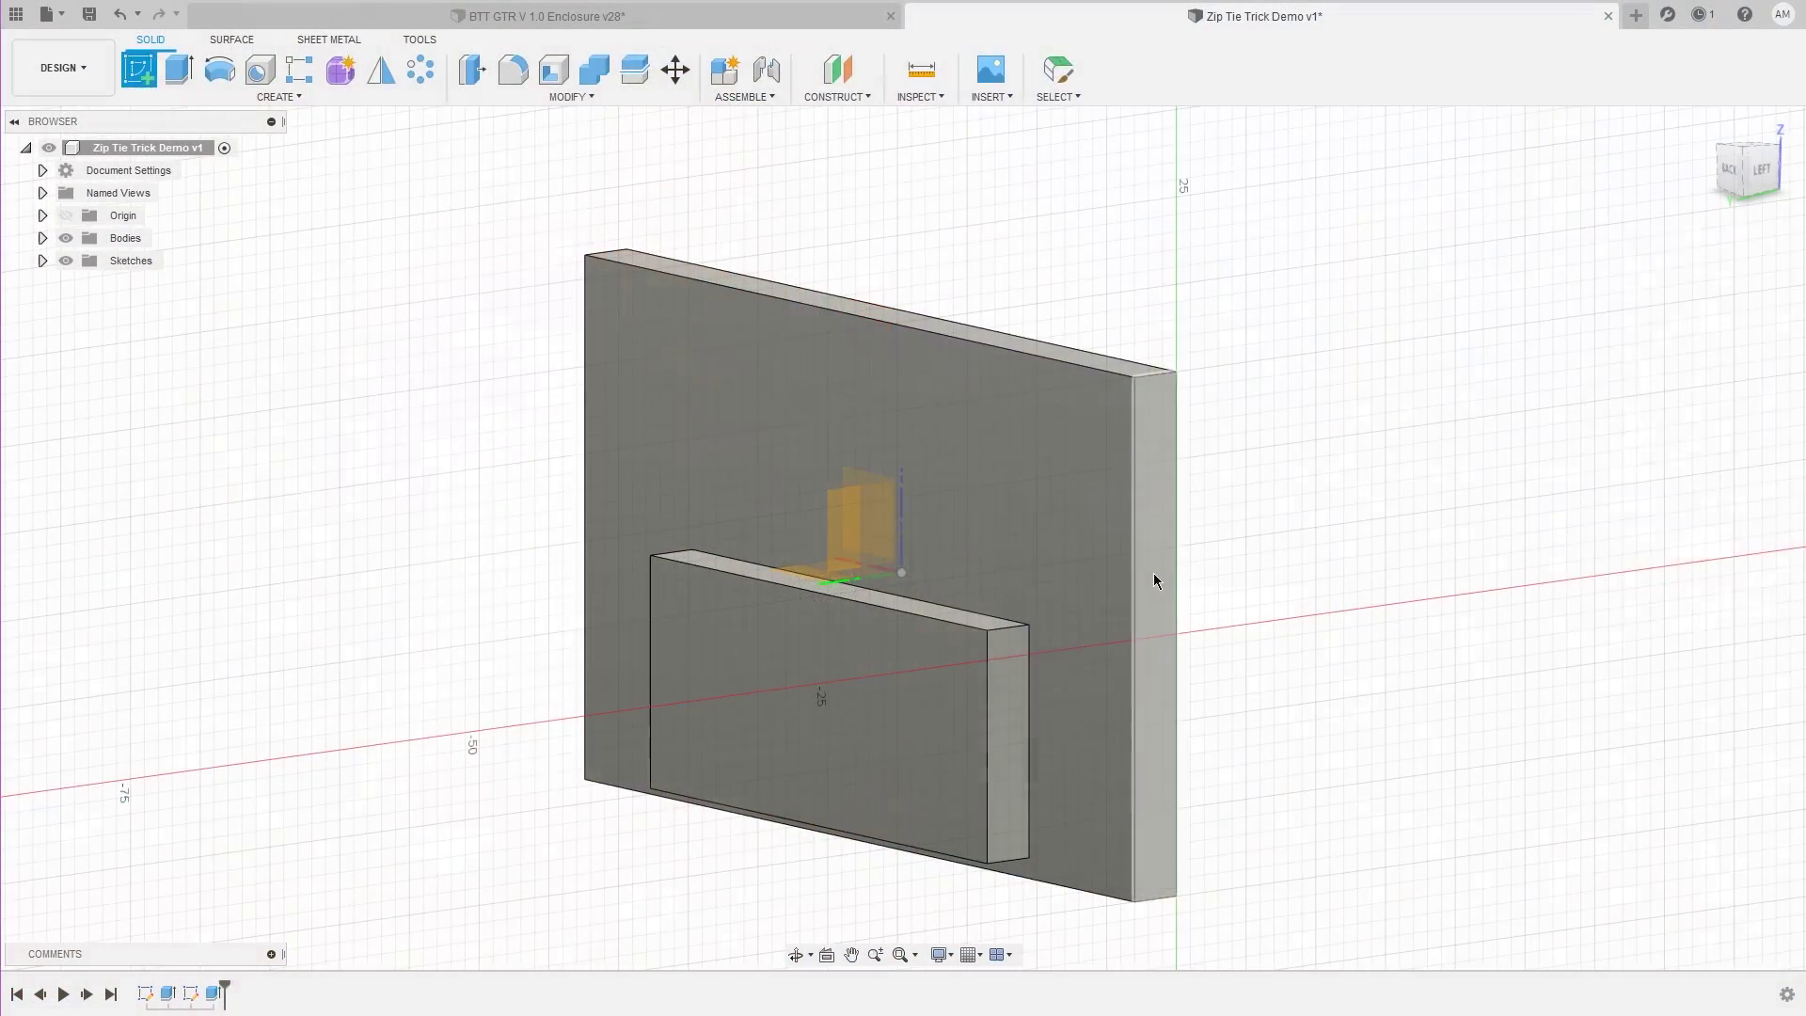
click(1154, 573)
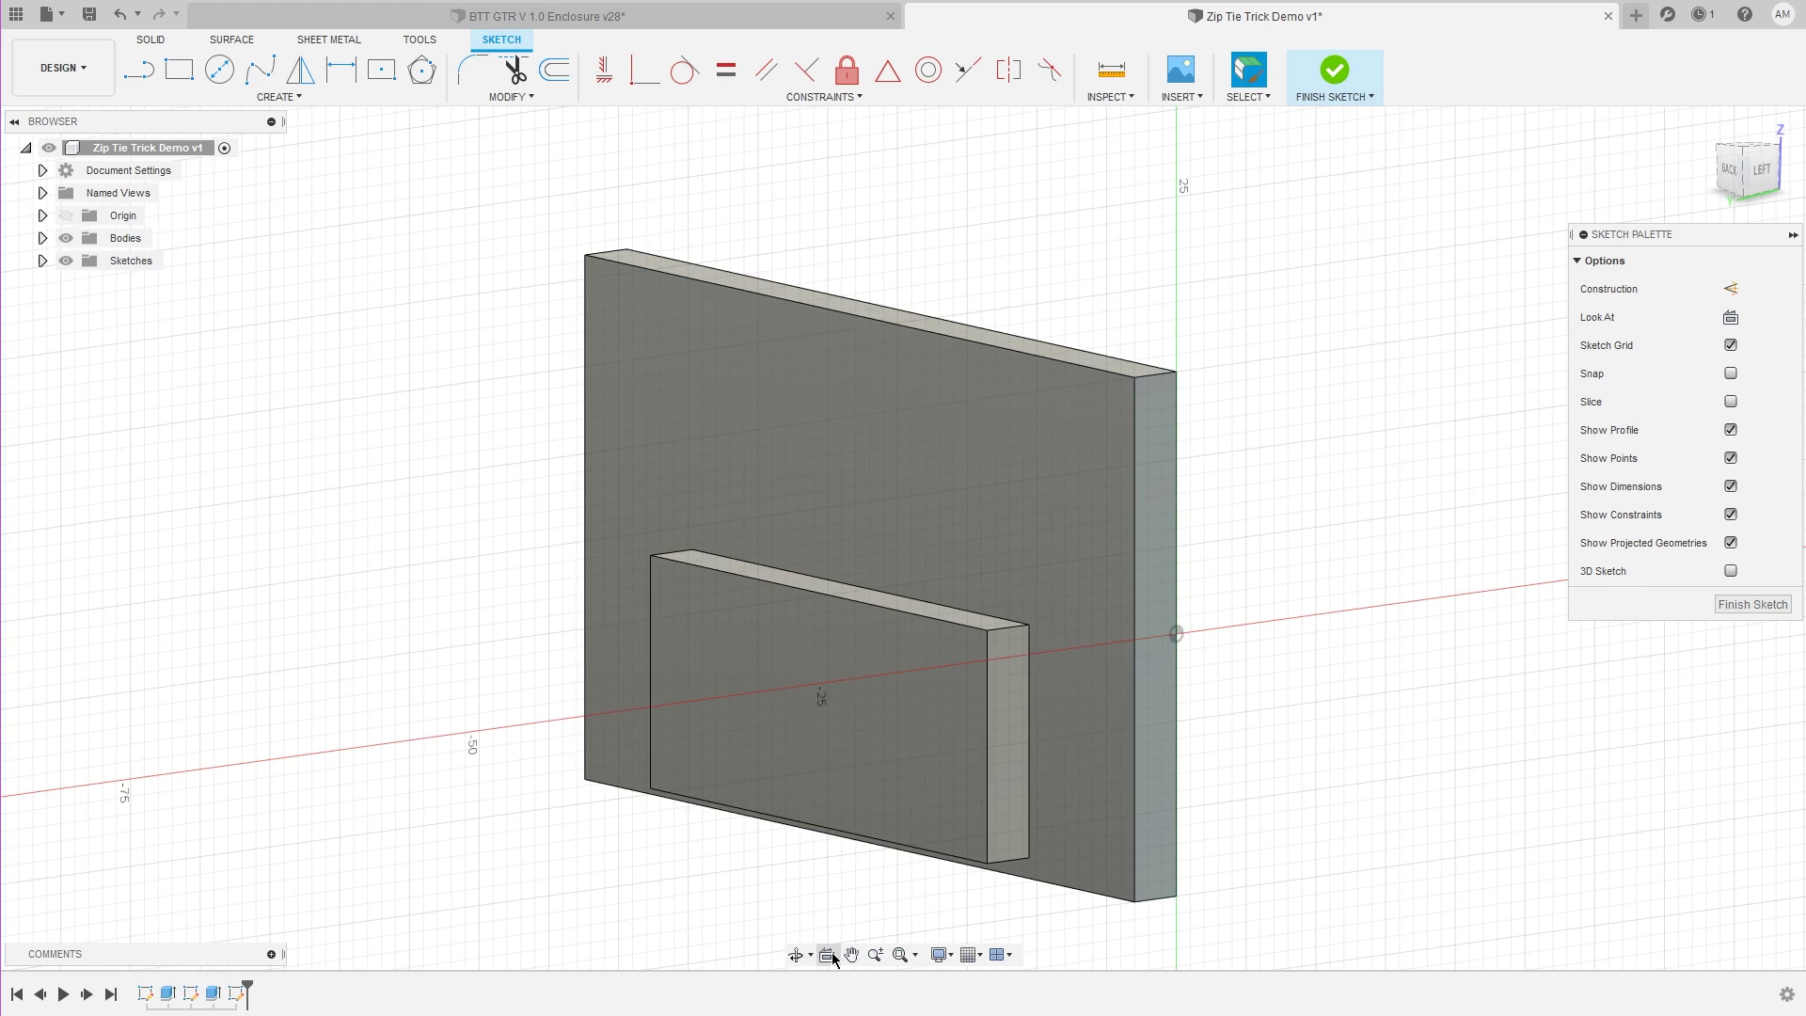
click(907, 607)
ctrl+click(863, 700)
key(p)
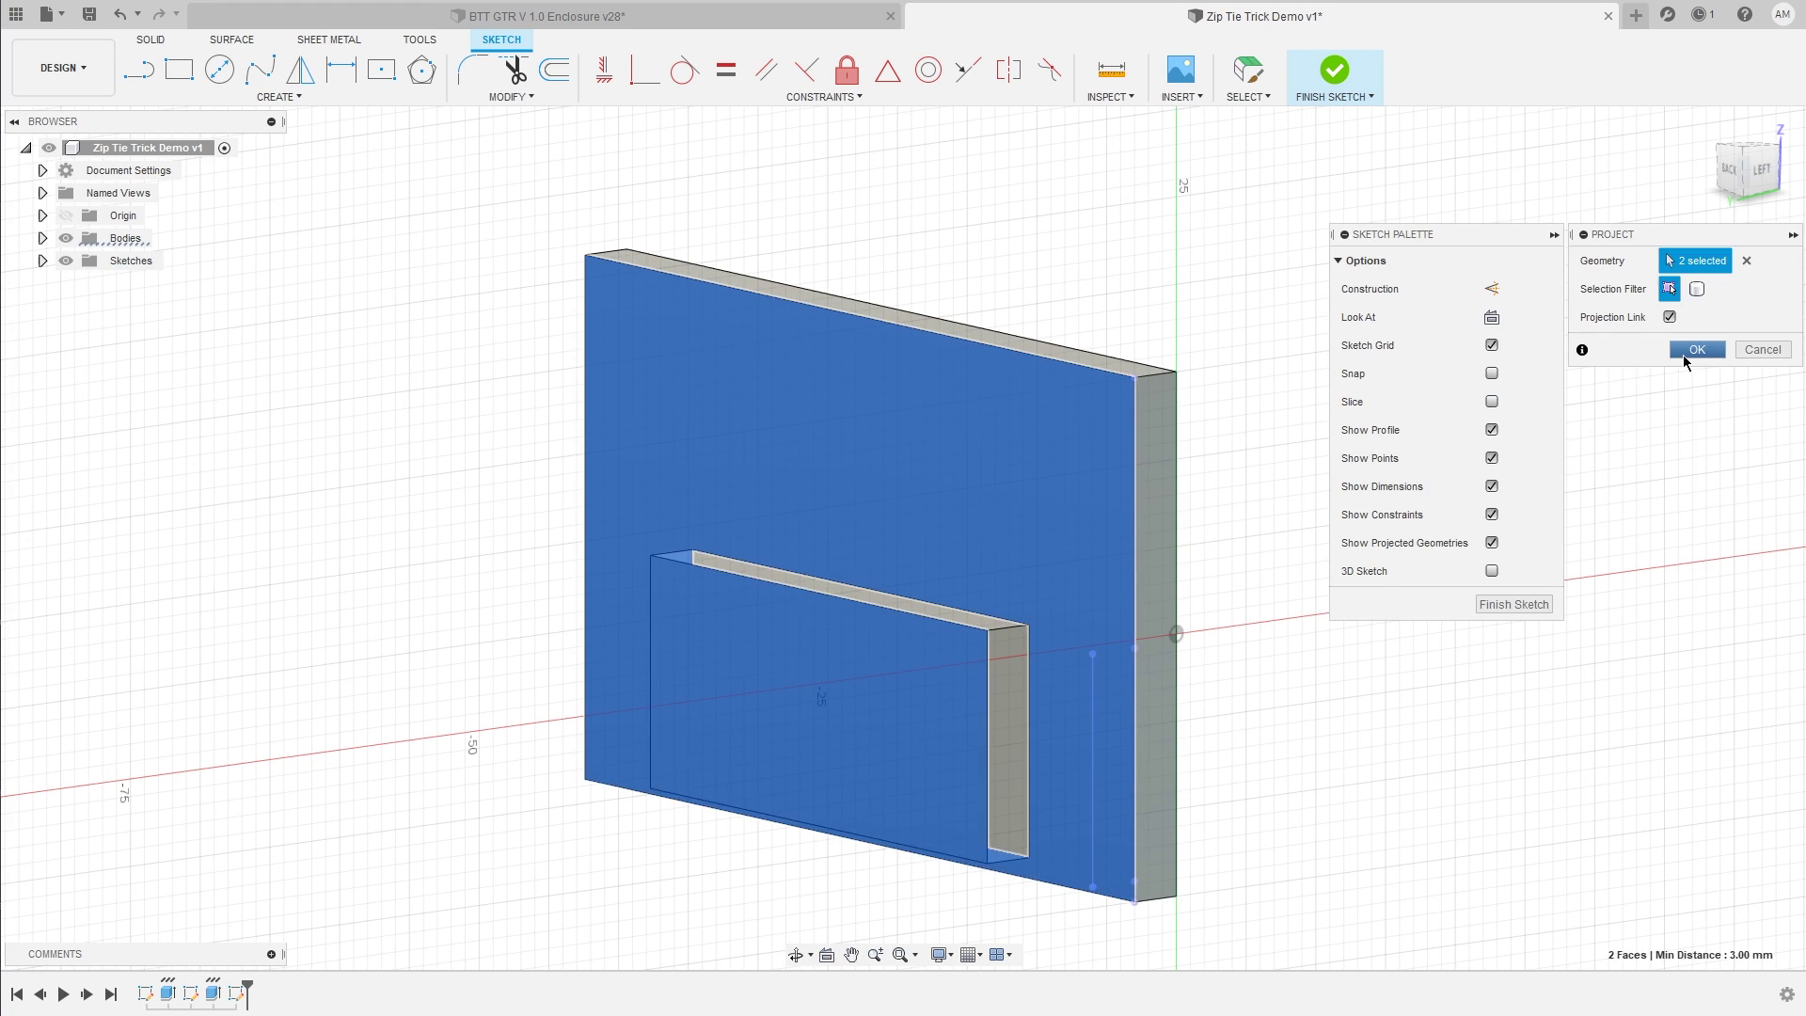
click(1686, 350)
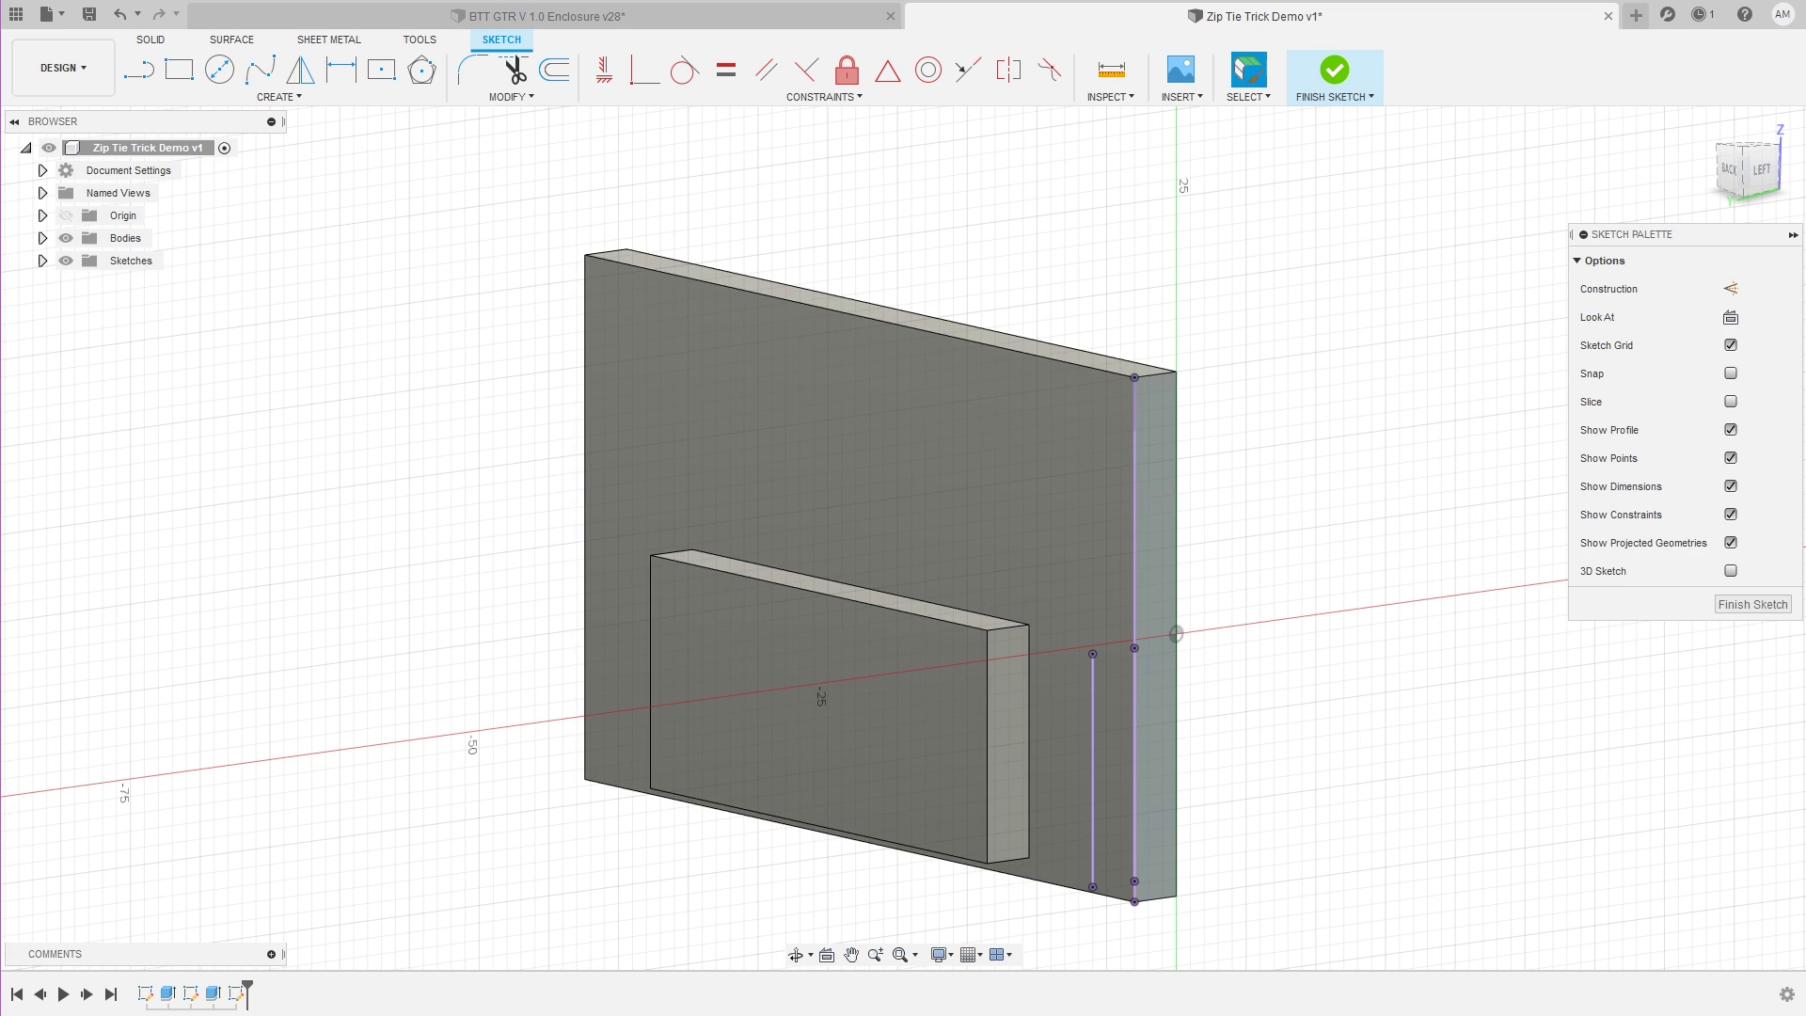
Draw circles centred on the lower block's and tall plate's edges with a 4 mm diameter
click(827, 958)
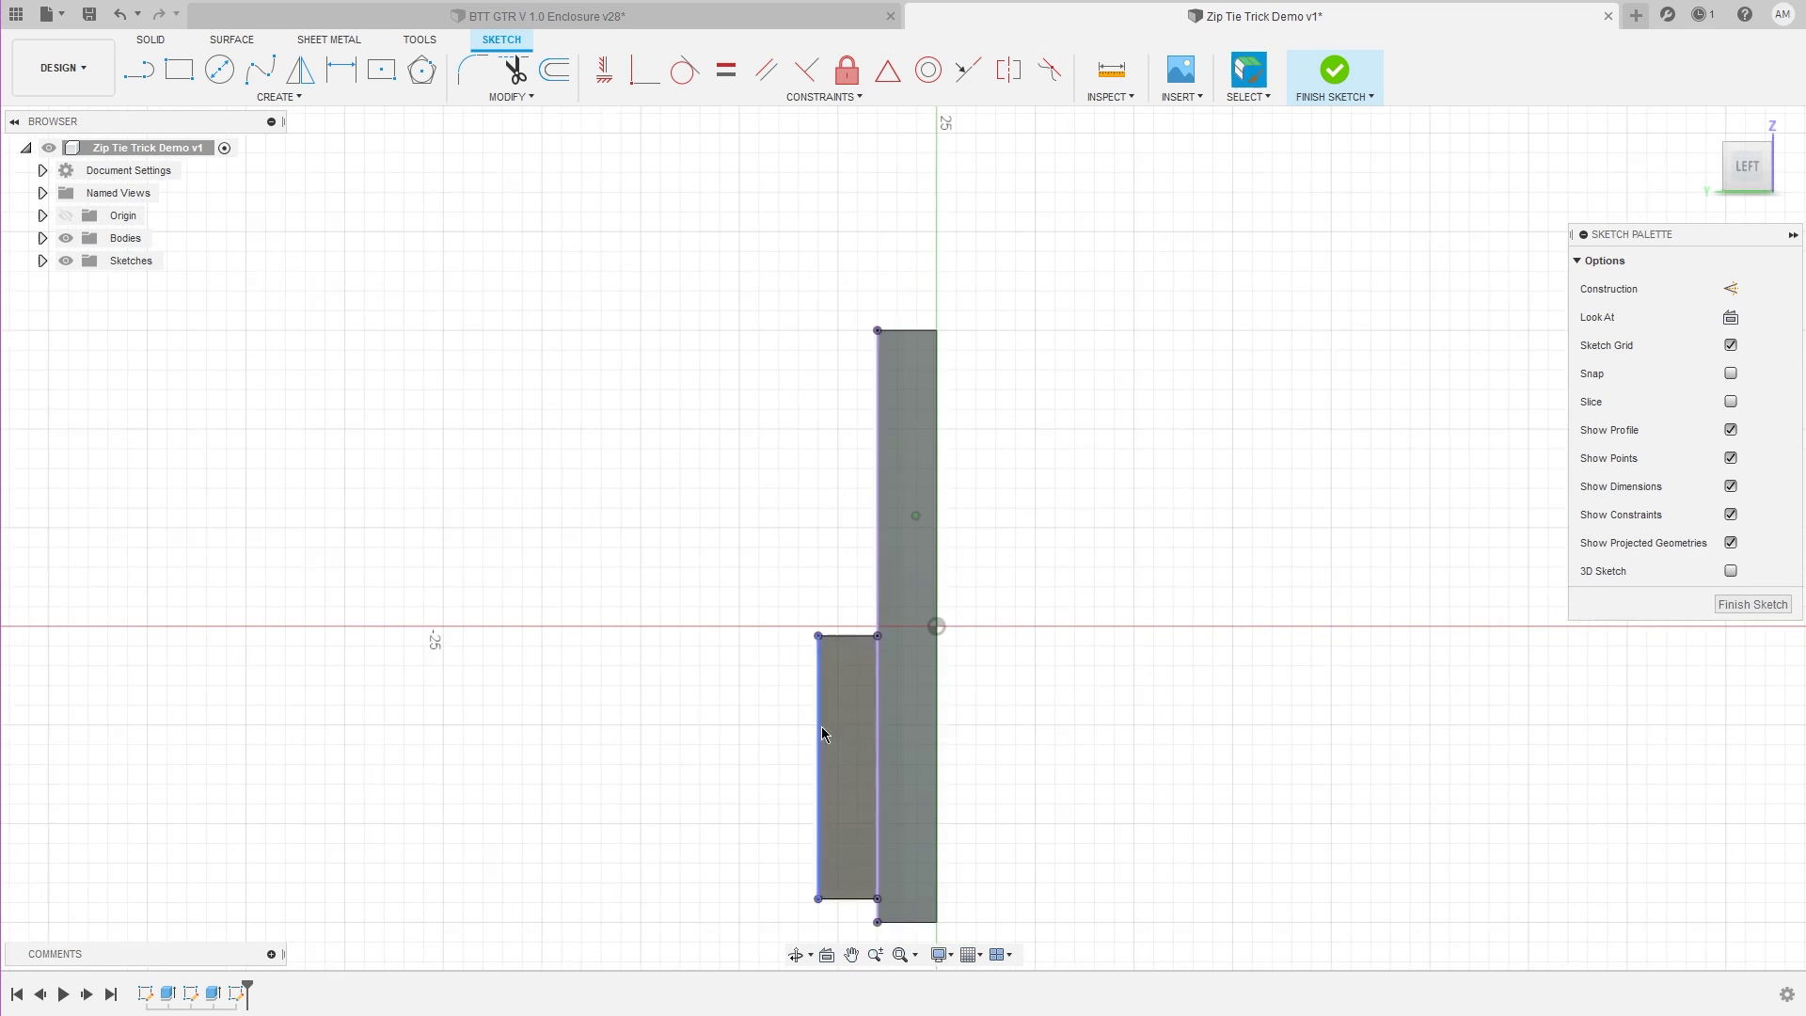
key(c)
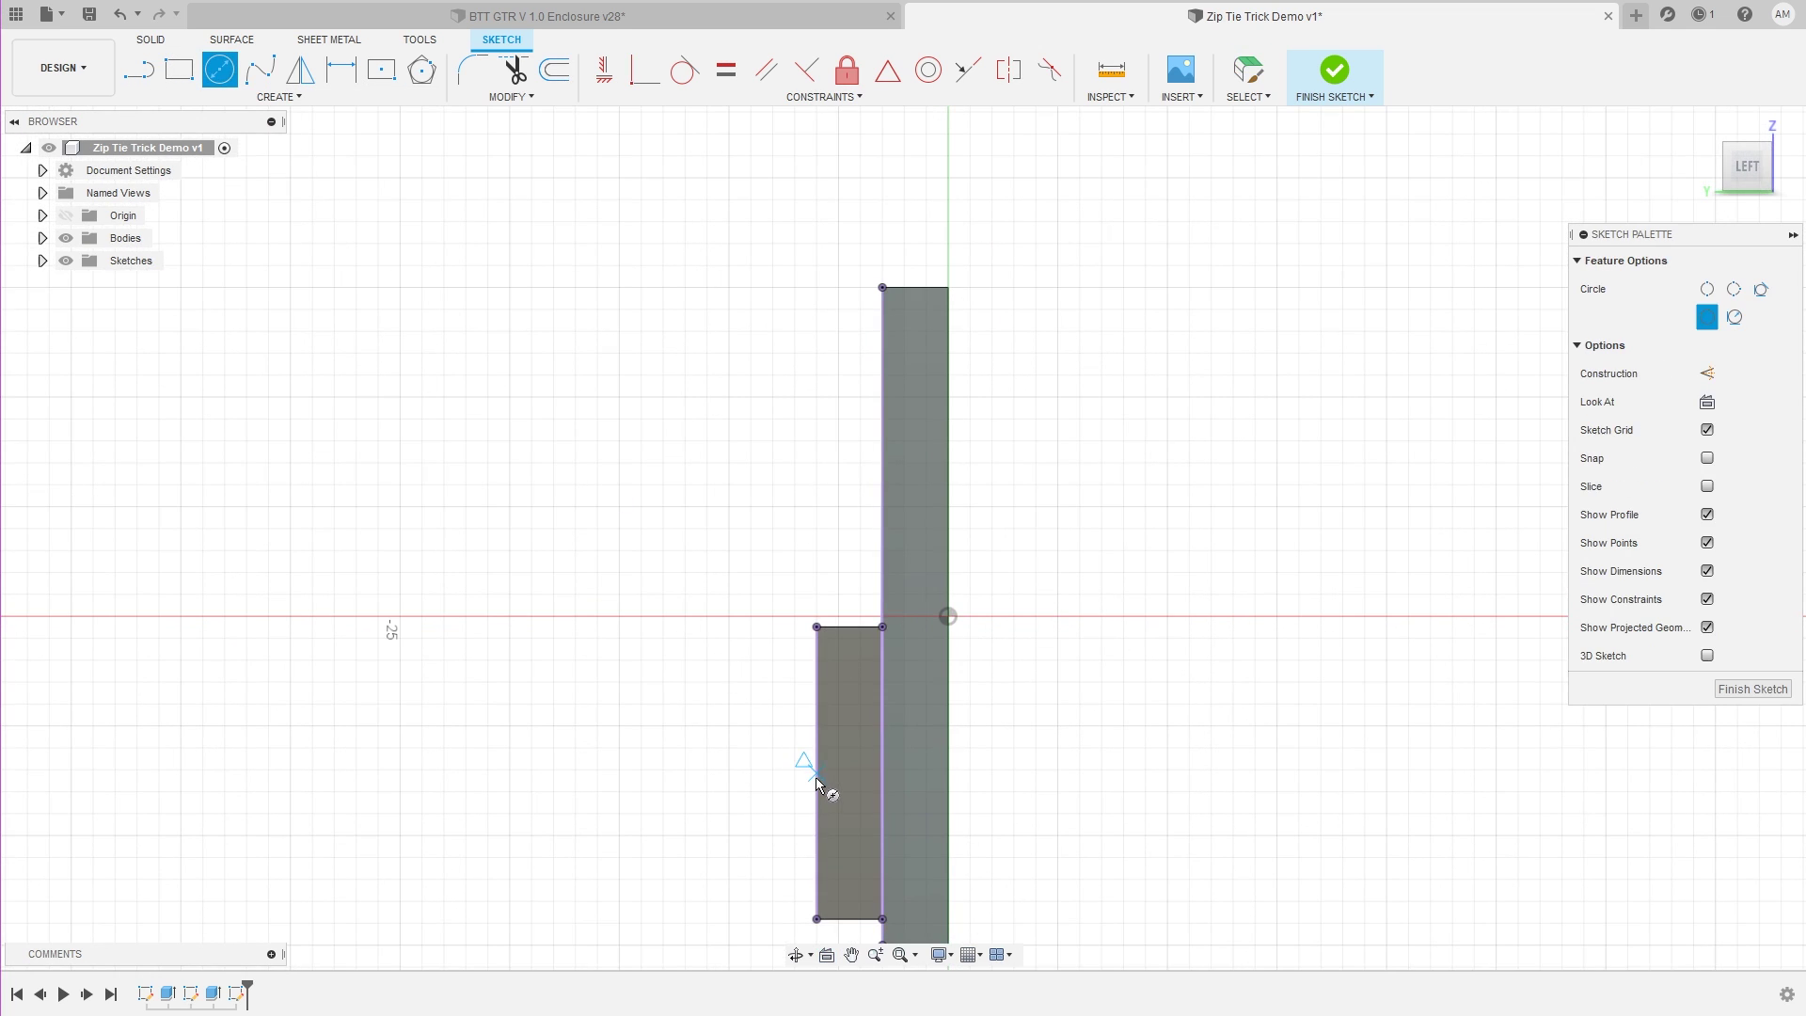
click(842, 737)
key(d)
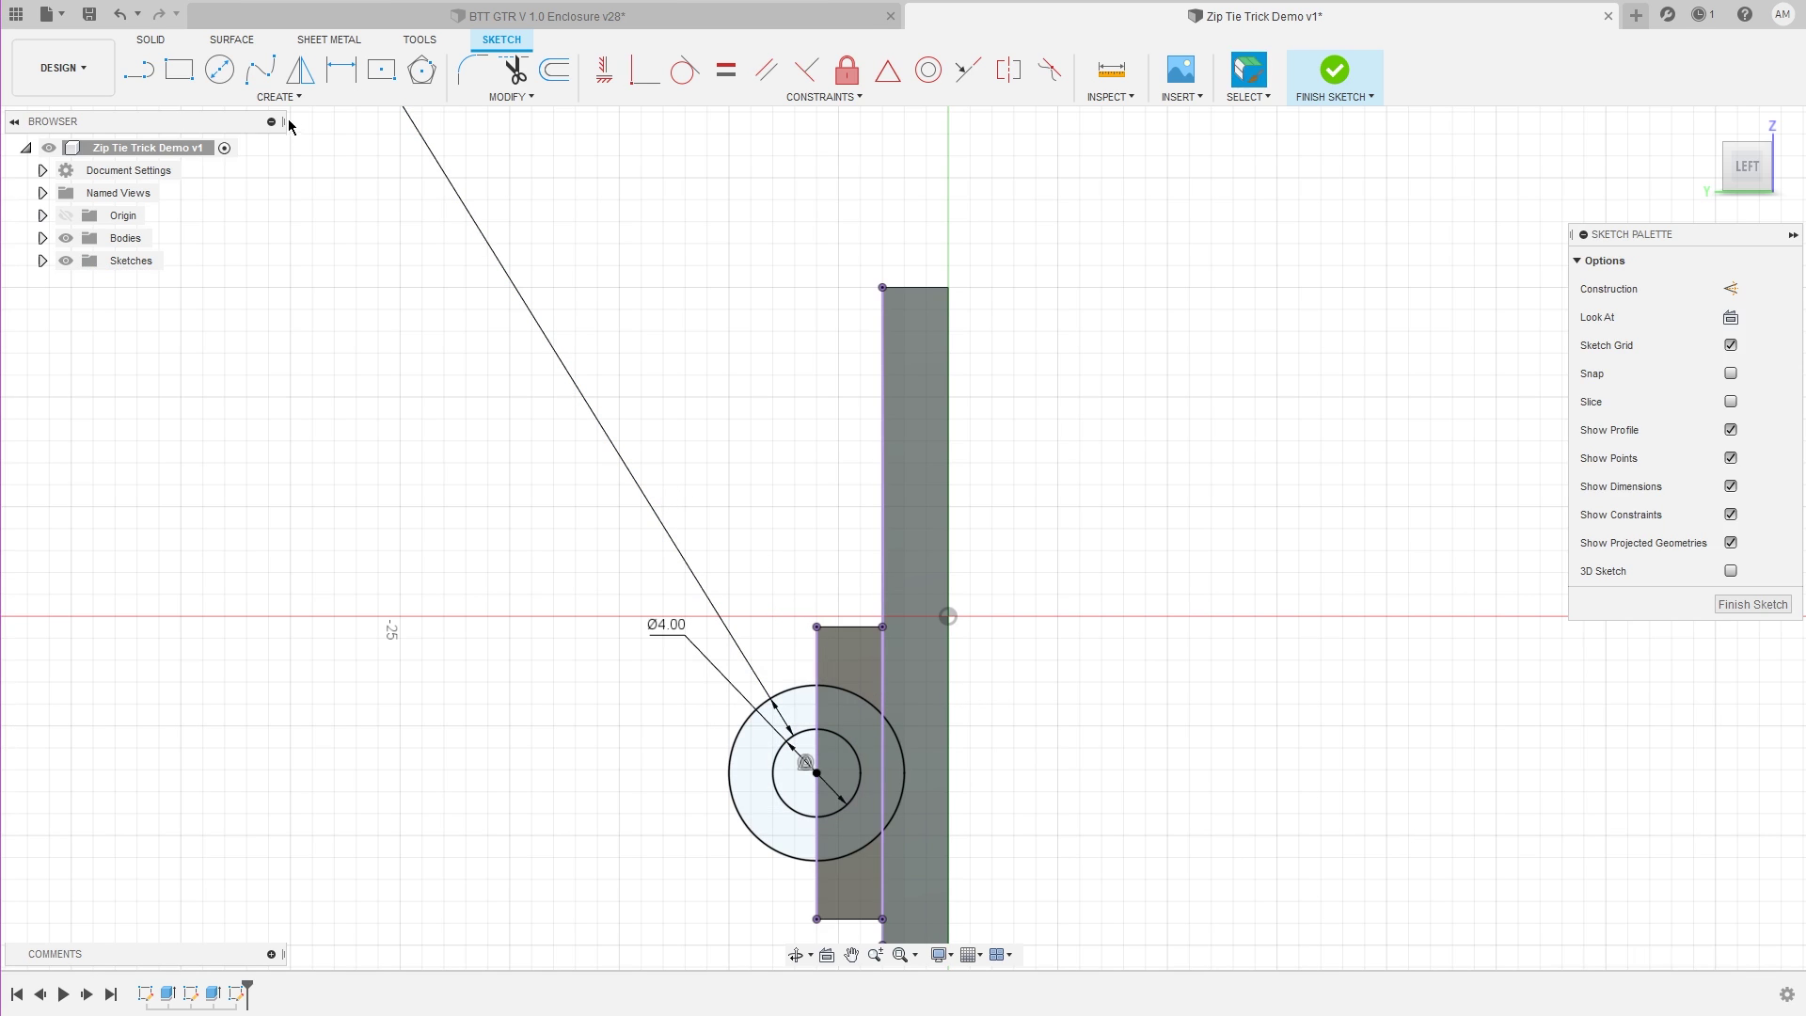
key(c)
click(883, 410)
text(4)
key(Return)
key(Escape)
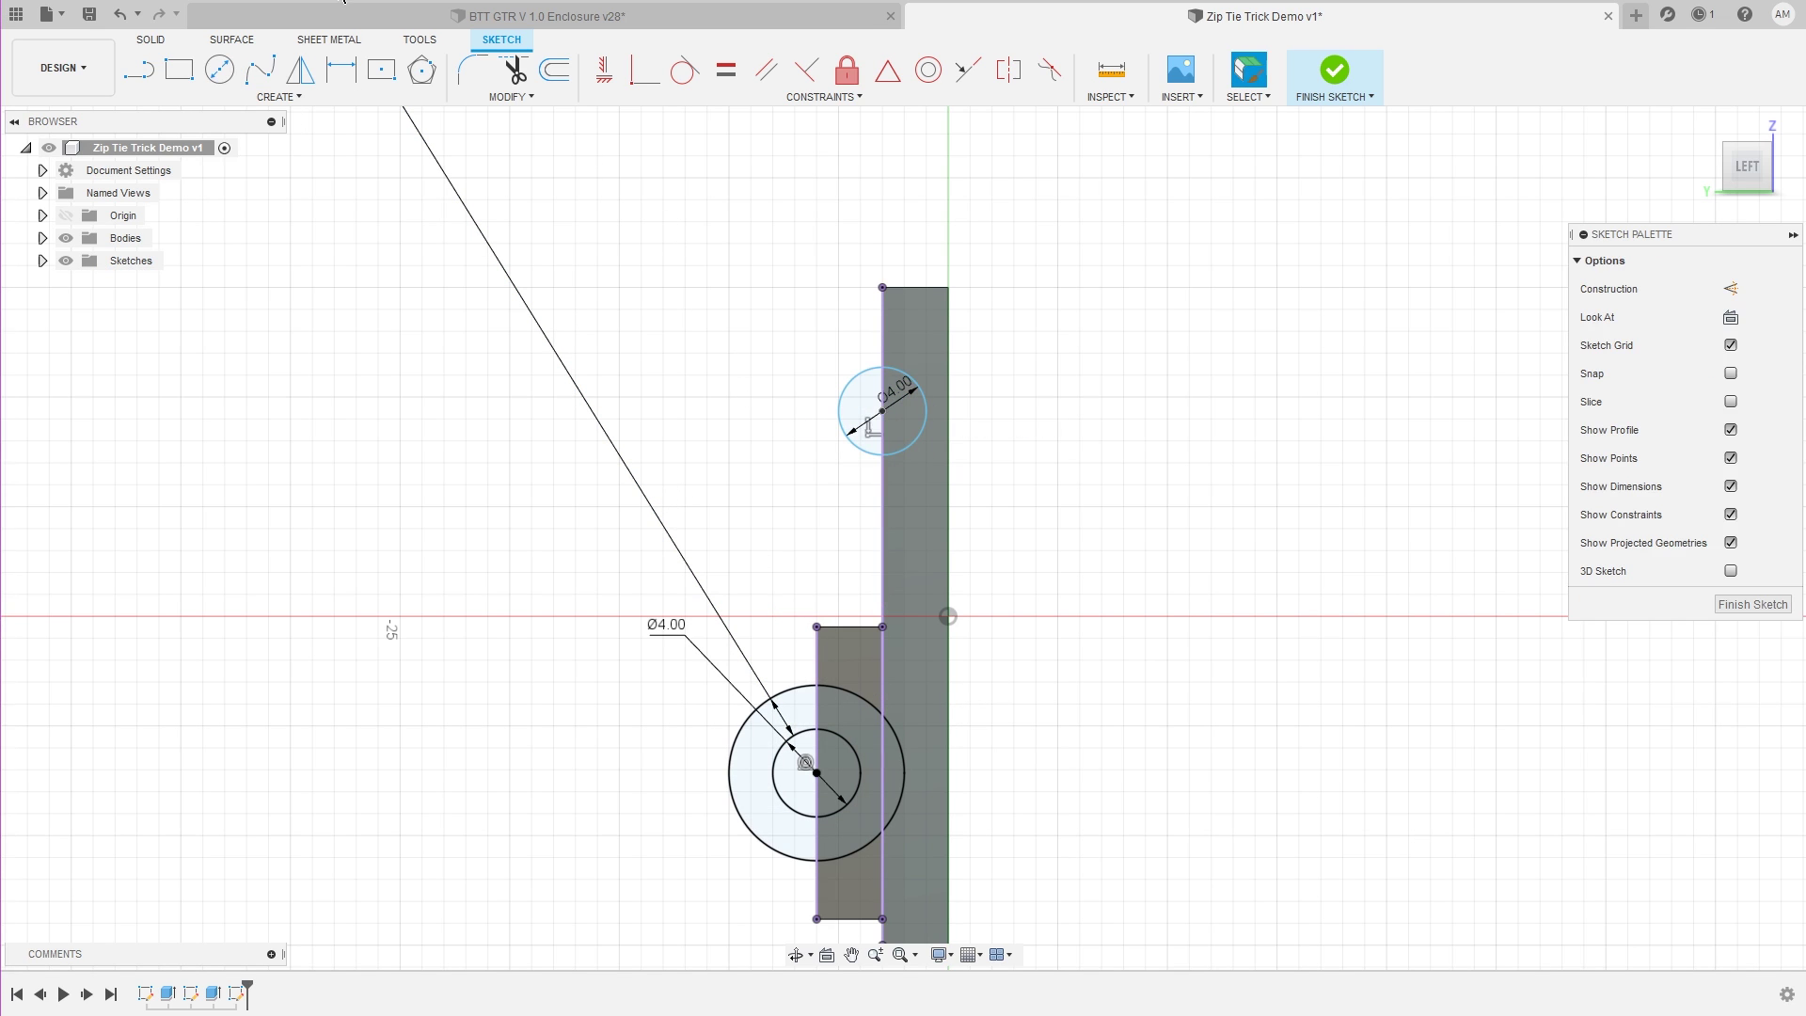
Add an outer circle around each, dimensioned 2 mm, and tilt the view to 3D
key(c)
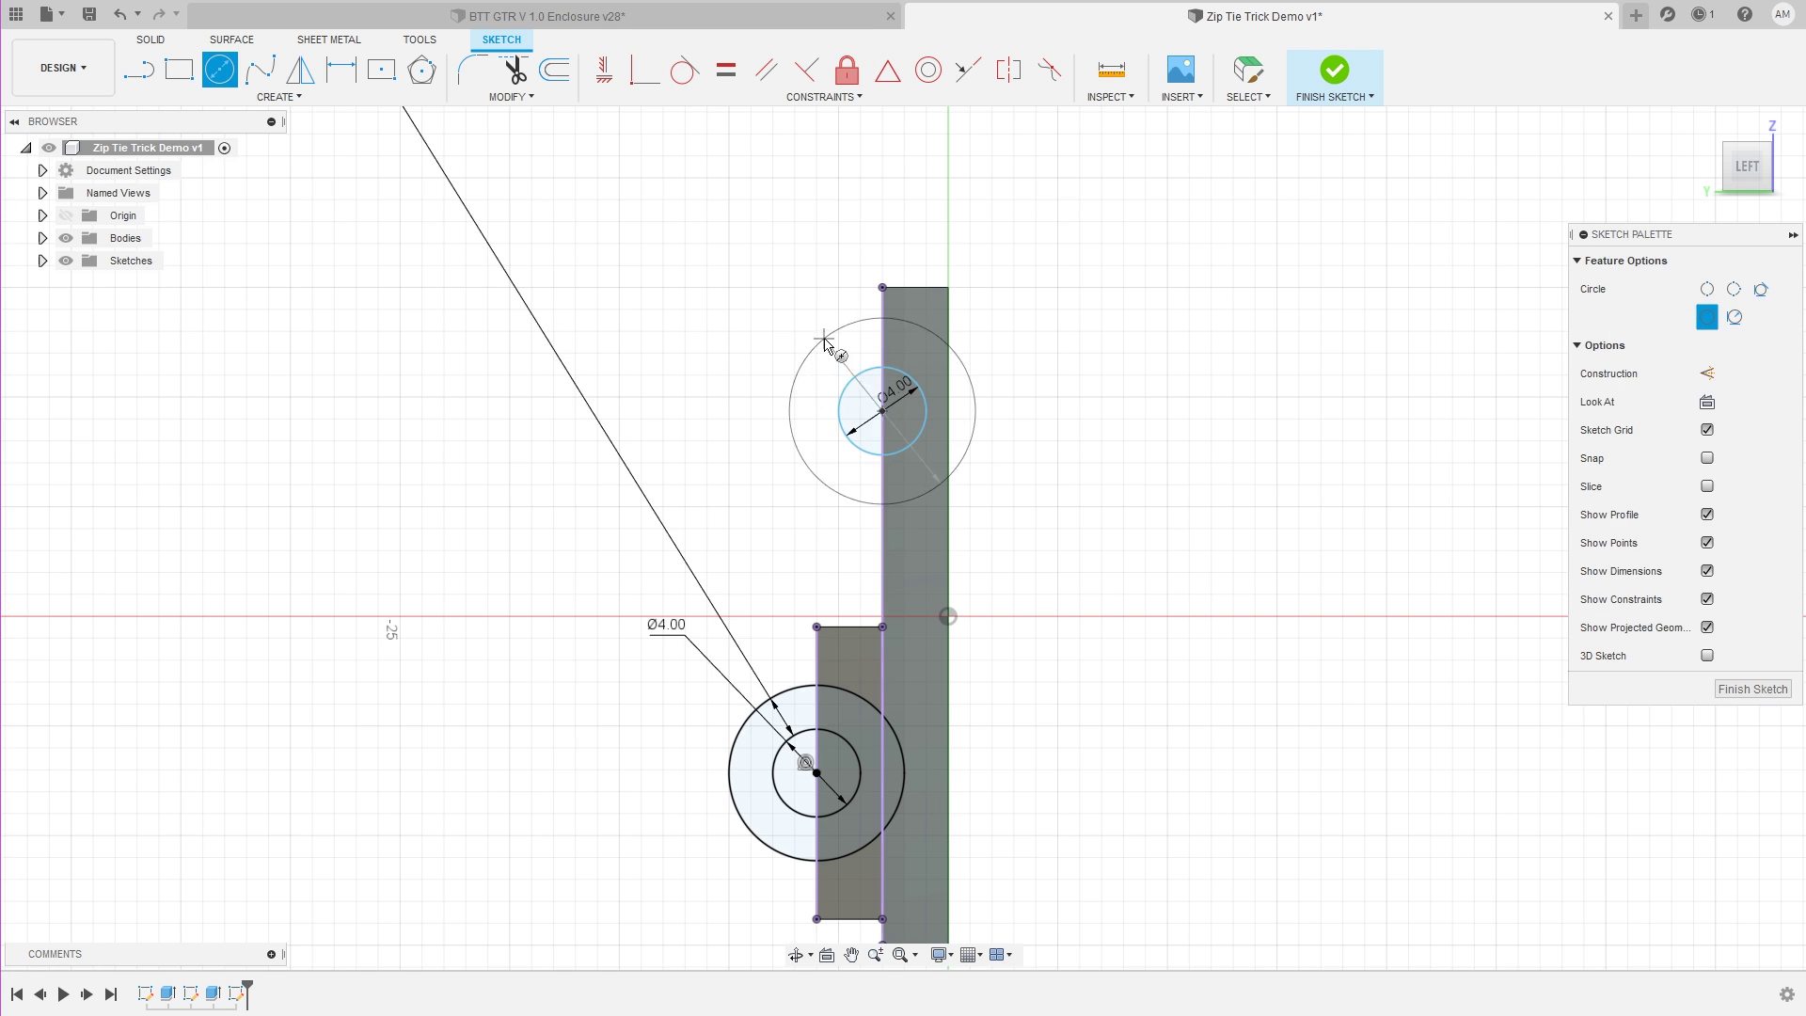
key(d)
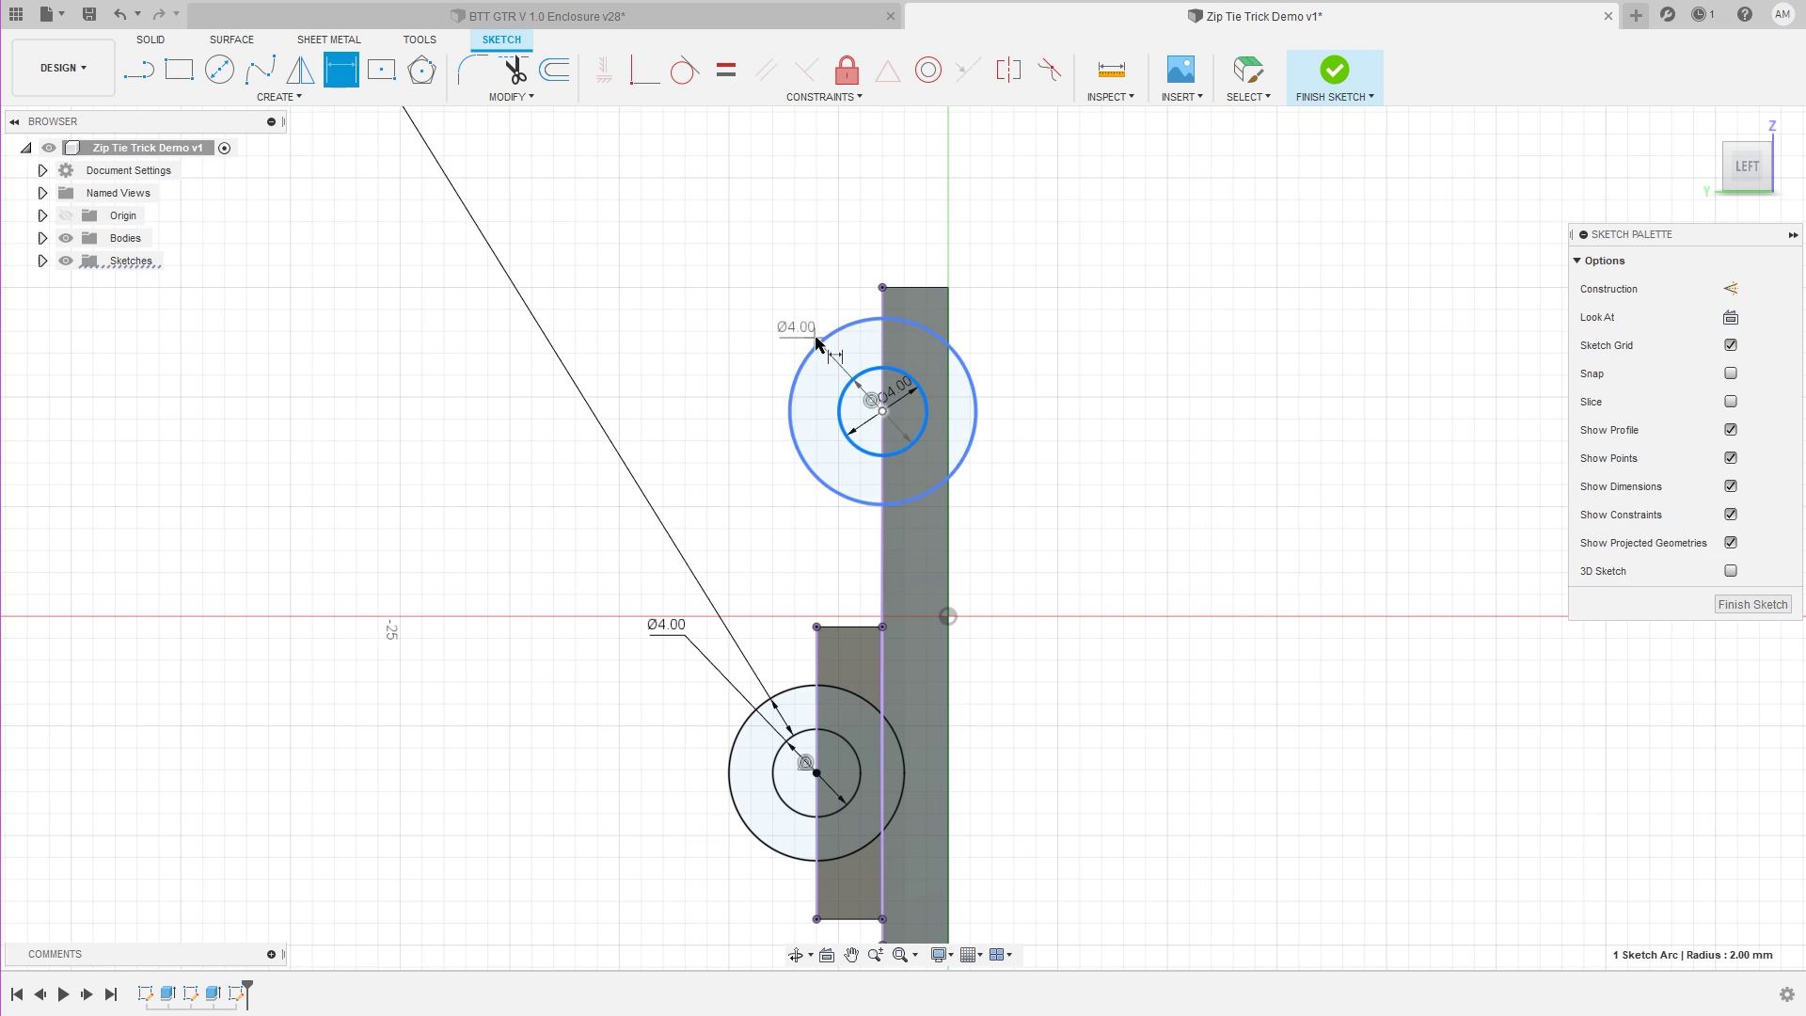
text(2.244069)
key(Return)
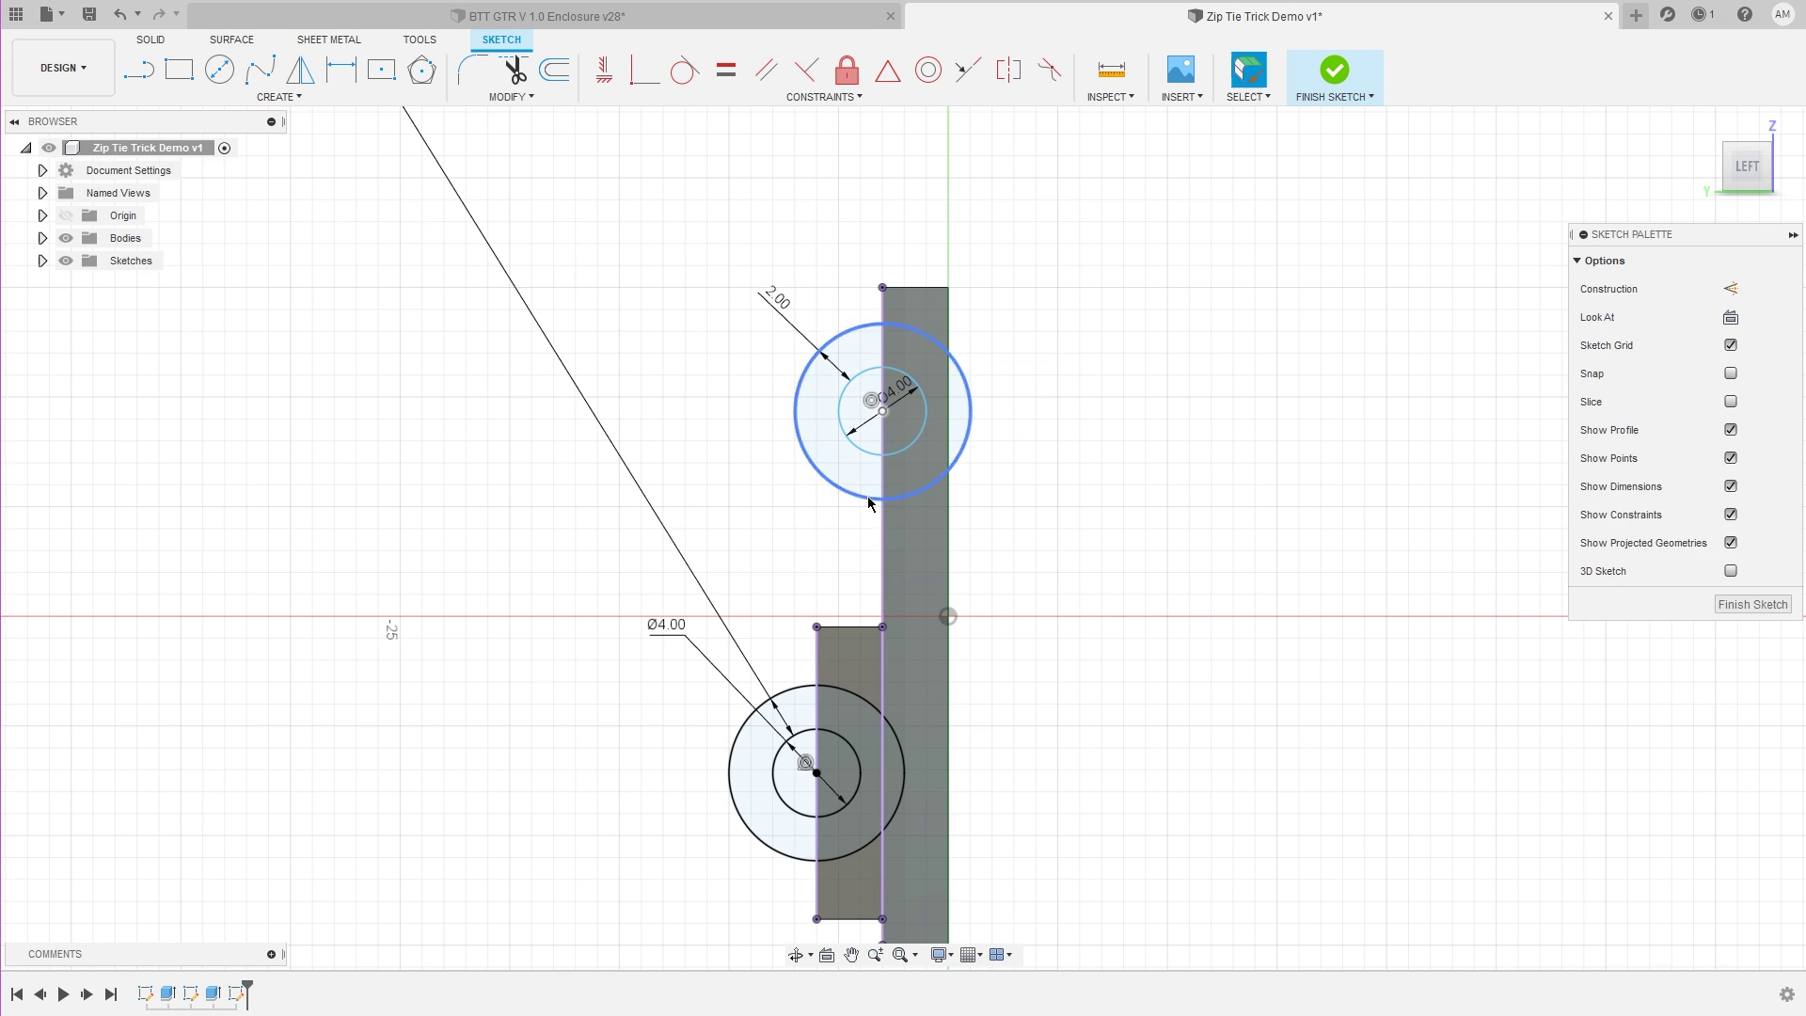
shift+middle_drag(893, 508, 898, 537)
Extrude the half-ring profiles with Start set to Offset Plane to cut the zip-tie slots
key(e)
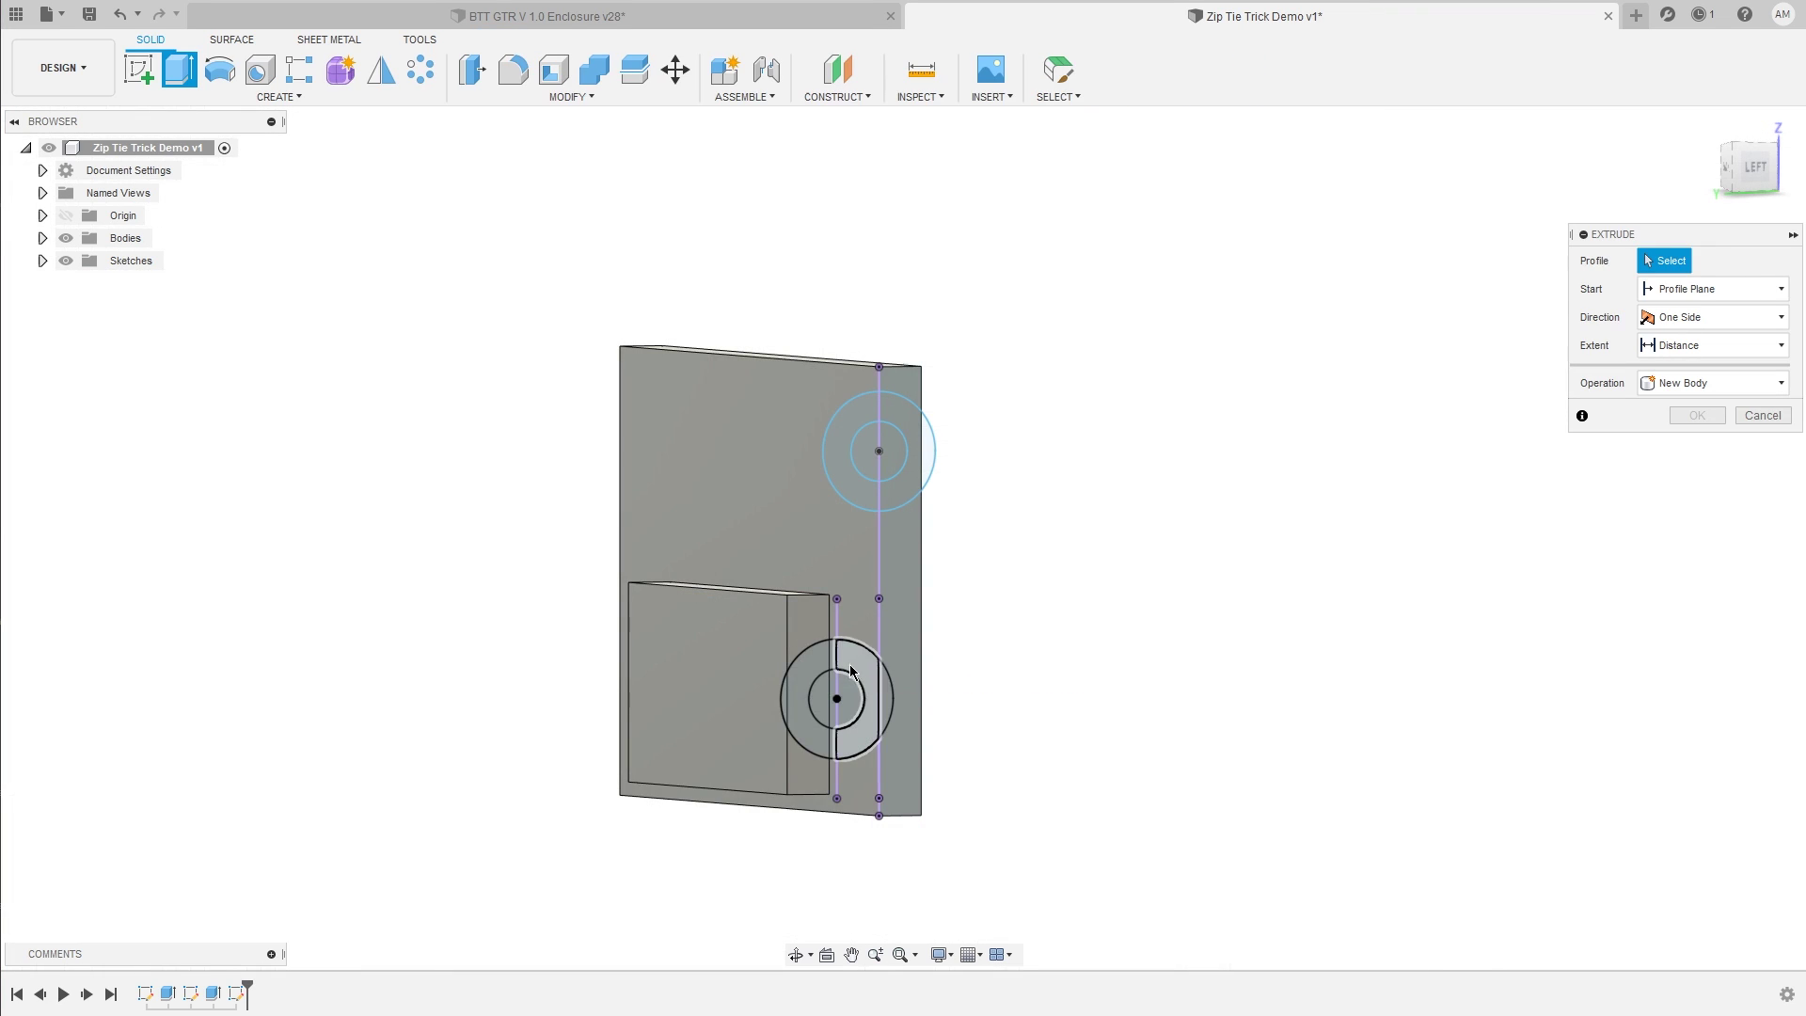
click(866, 674)
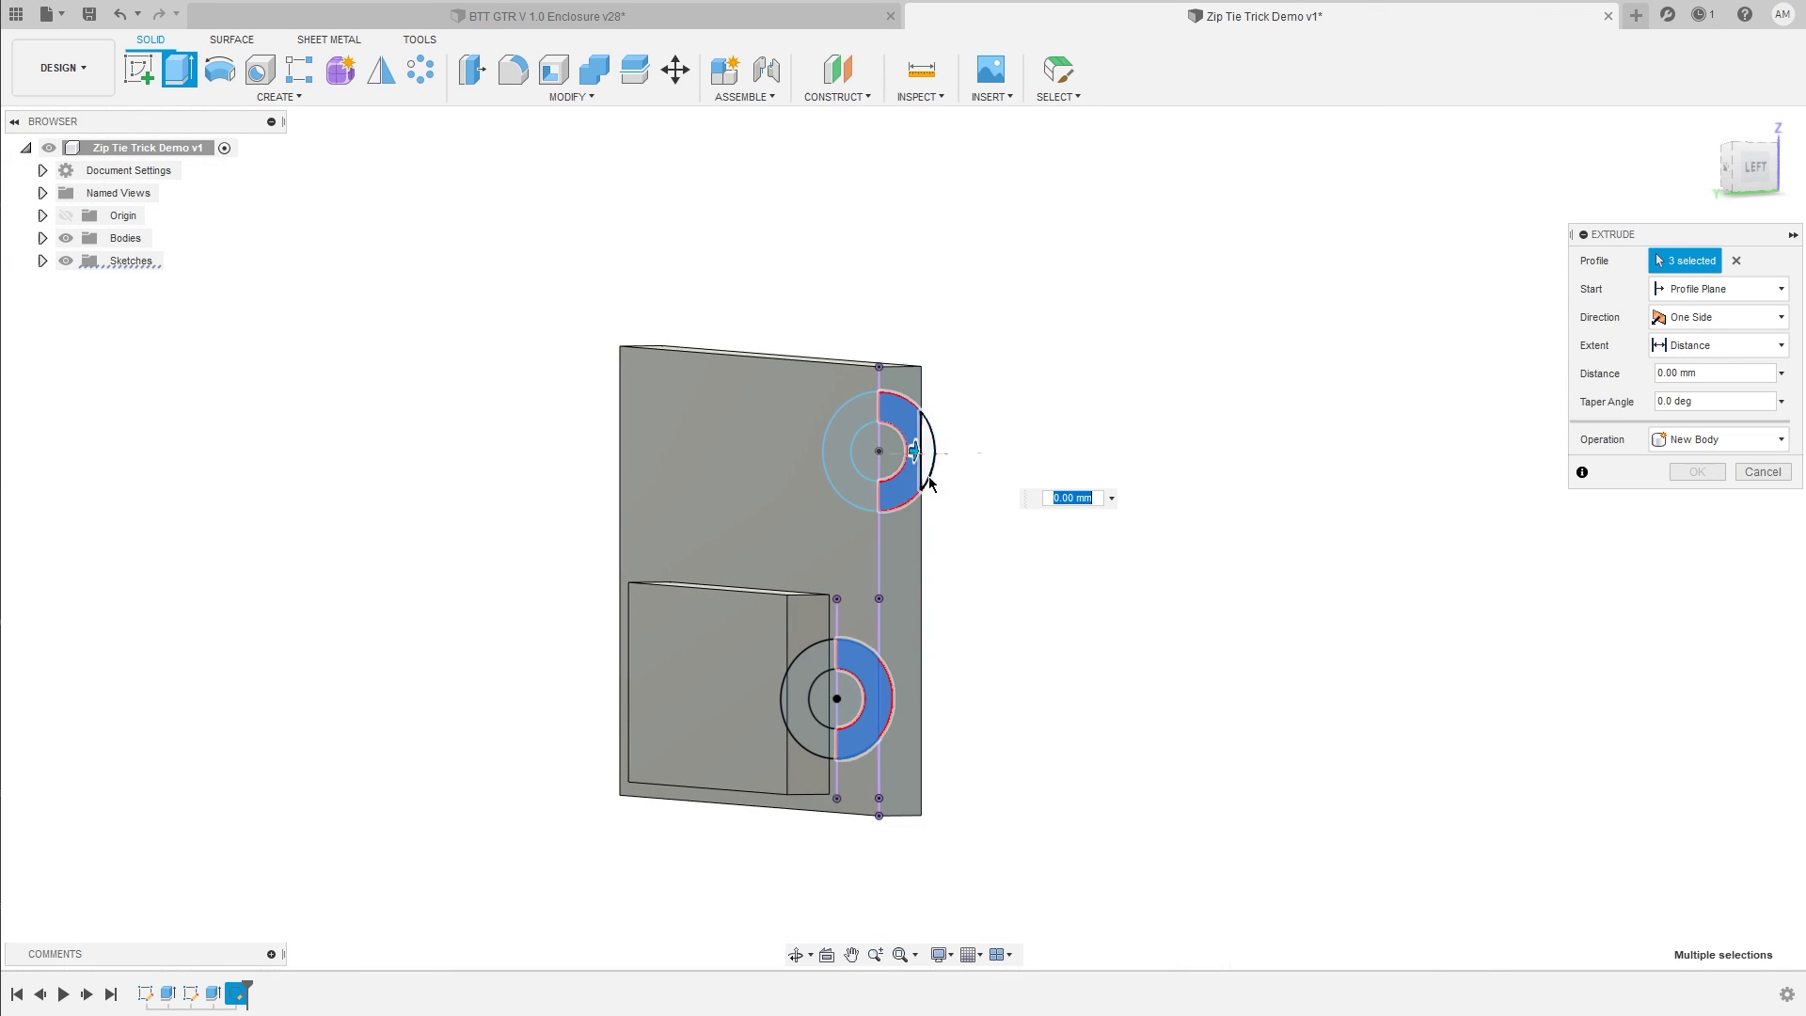
shift+middle_drag(898, 530, 1082, 508)
click(1700, 338)
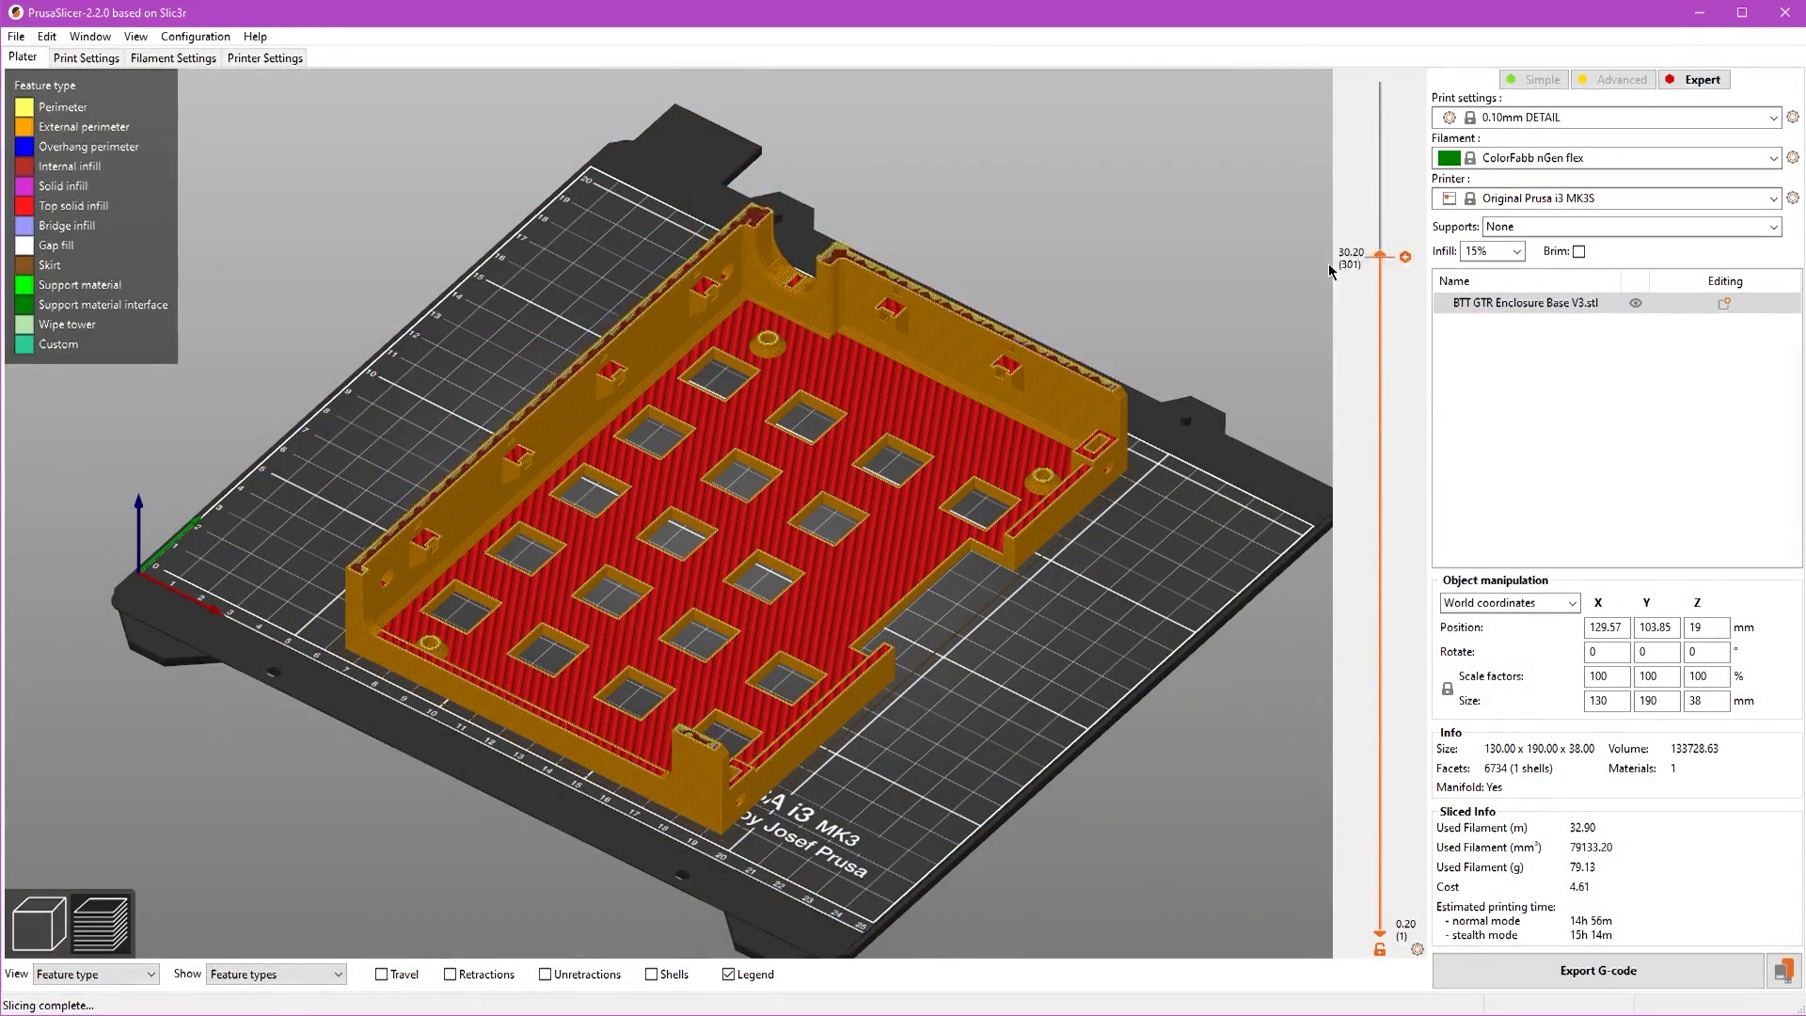
Limit the sliced enclosure base preview to layers up to 17.30 mm
drag(1332, 271, 1235, 562)
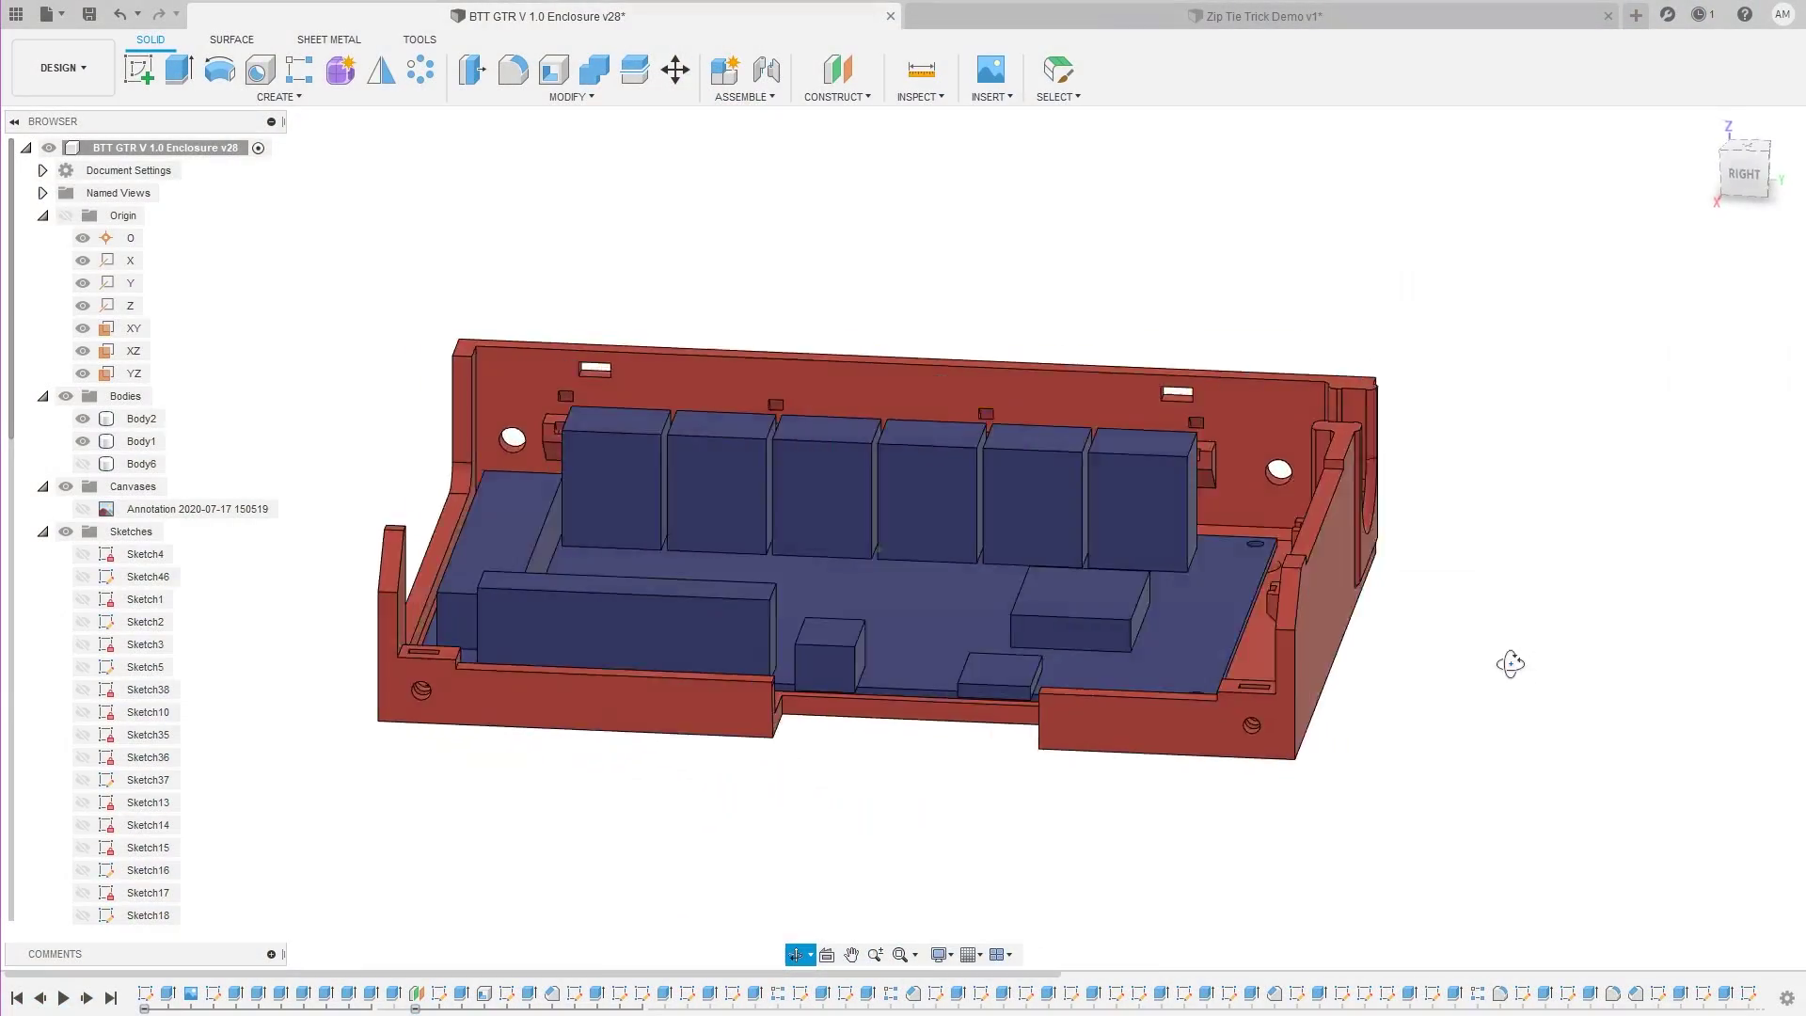
Turn the enclosure bottom-up, select Body1 and zoom into the hex nut pocket
drag(1510, 664, 1294, 630)
click(1294, 630)
scroll(935, 369, up, 6)
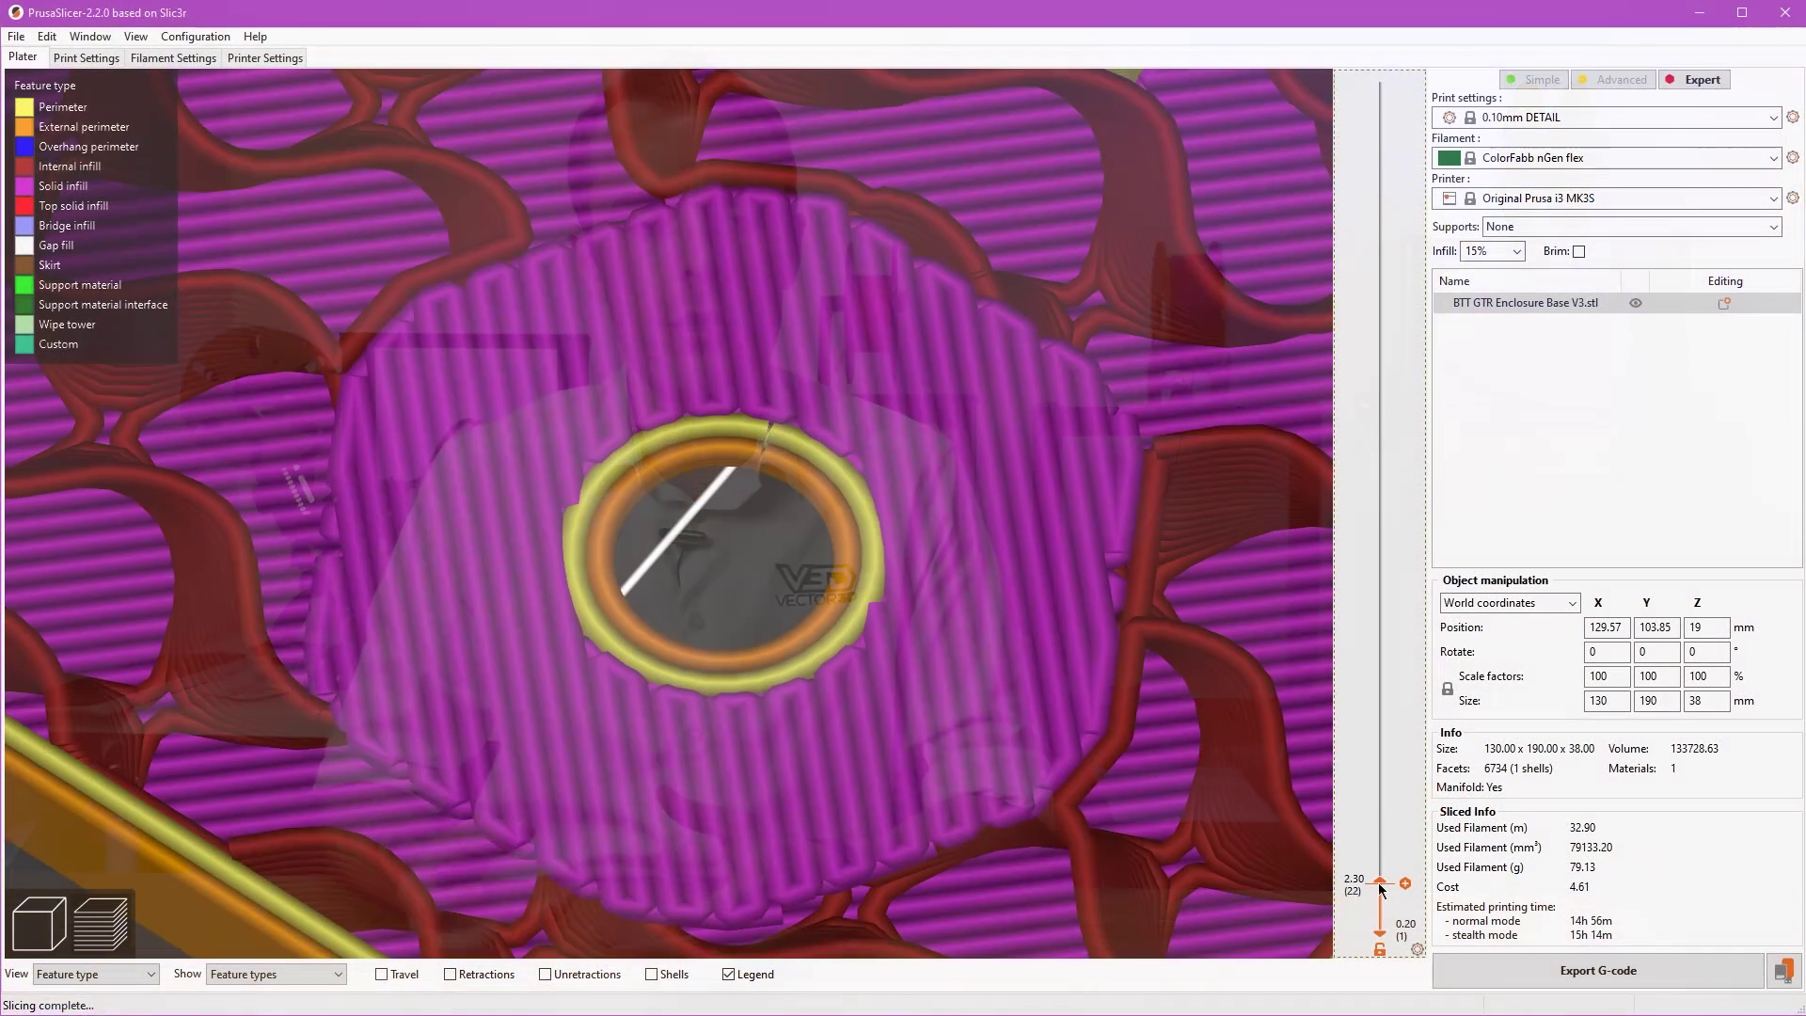
Move the layer slider down to 2.00 mm, then up one step to 2.10 mm
scroll(1381, 896, down, 5)
scroll(1380, 895, up, 1)
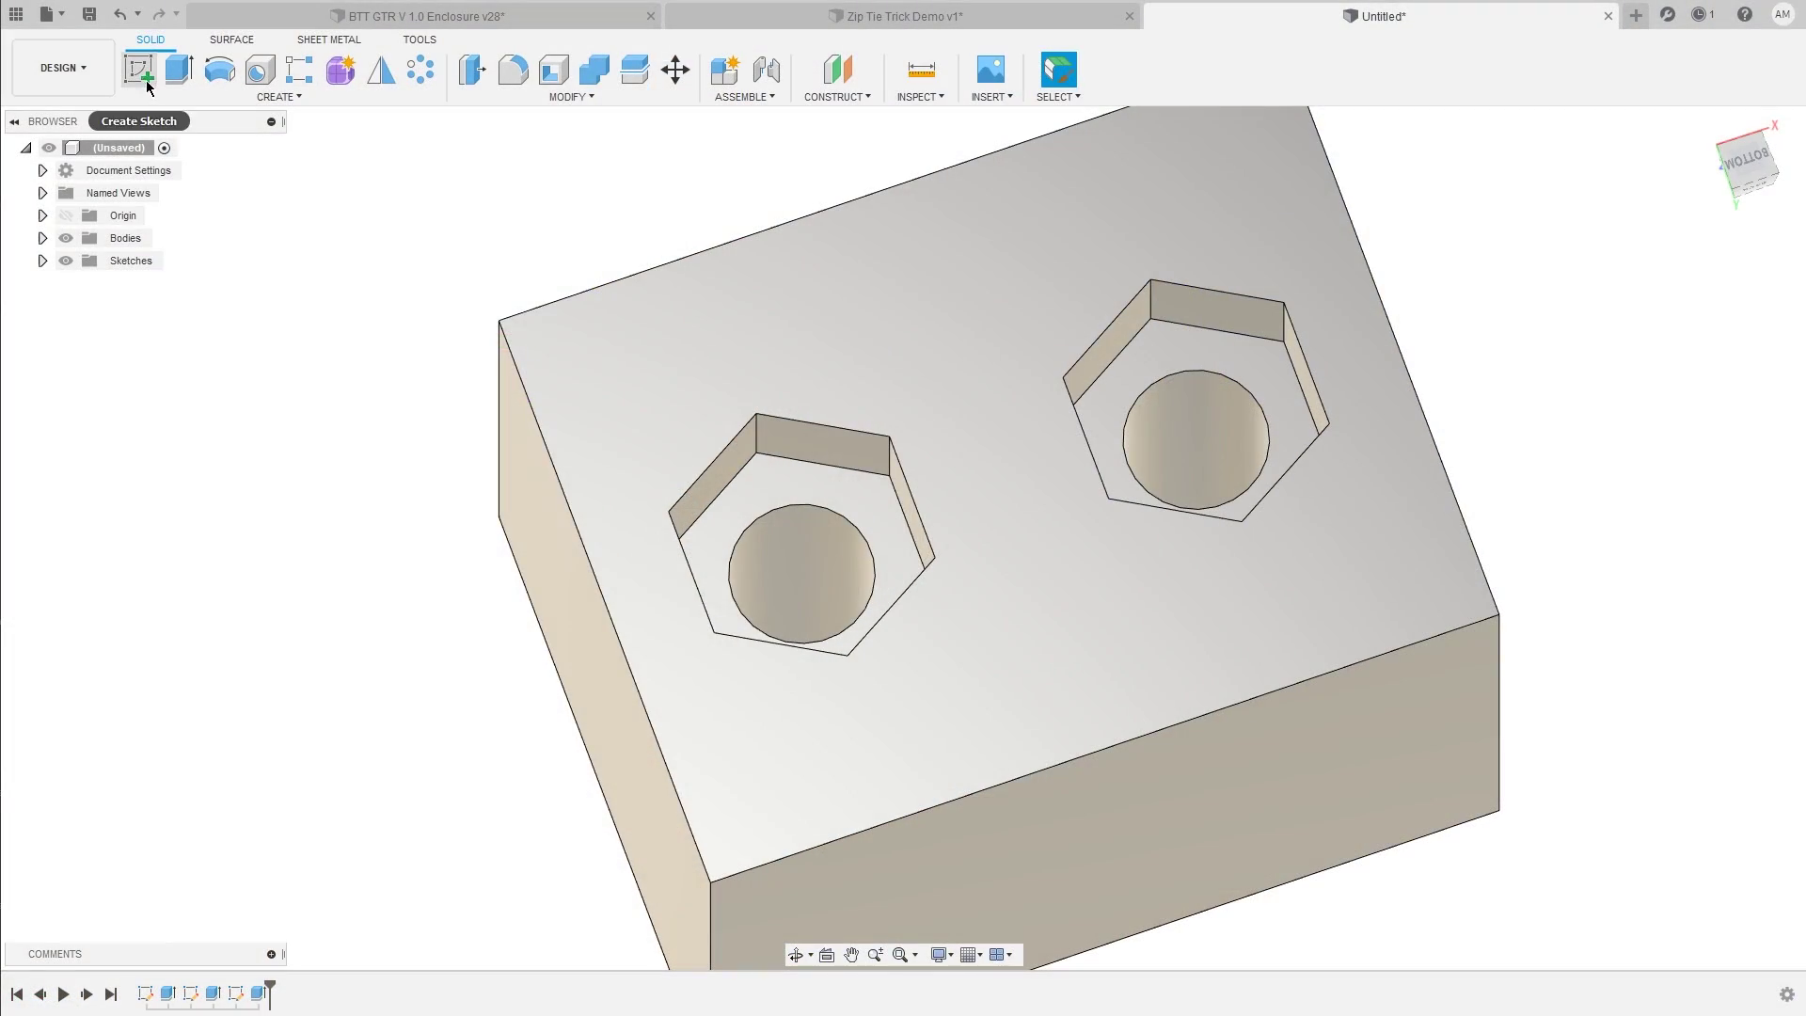
Start a sketch on the face inside the left hex pocket, viewed face-on
click(145, 81)
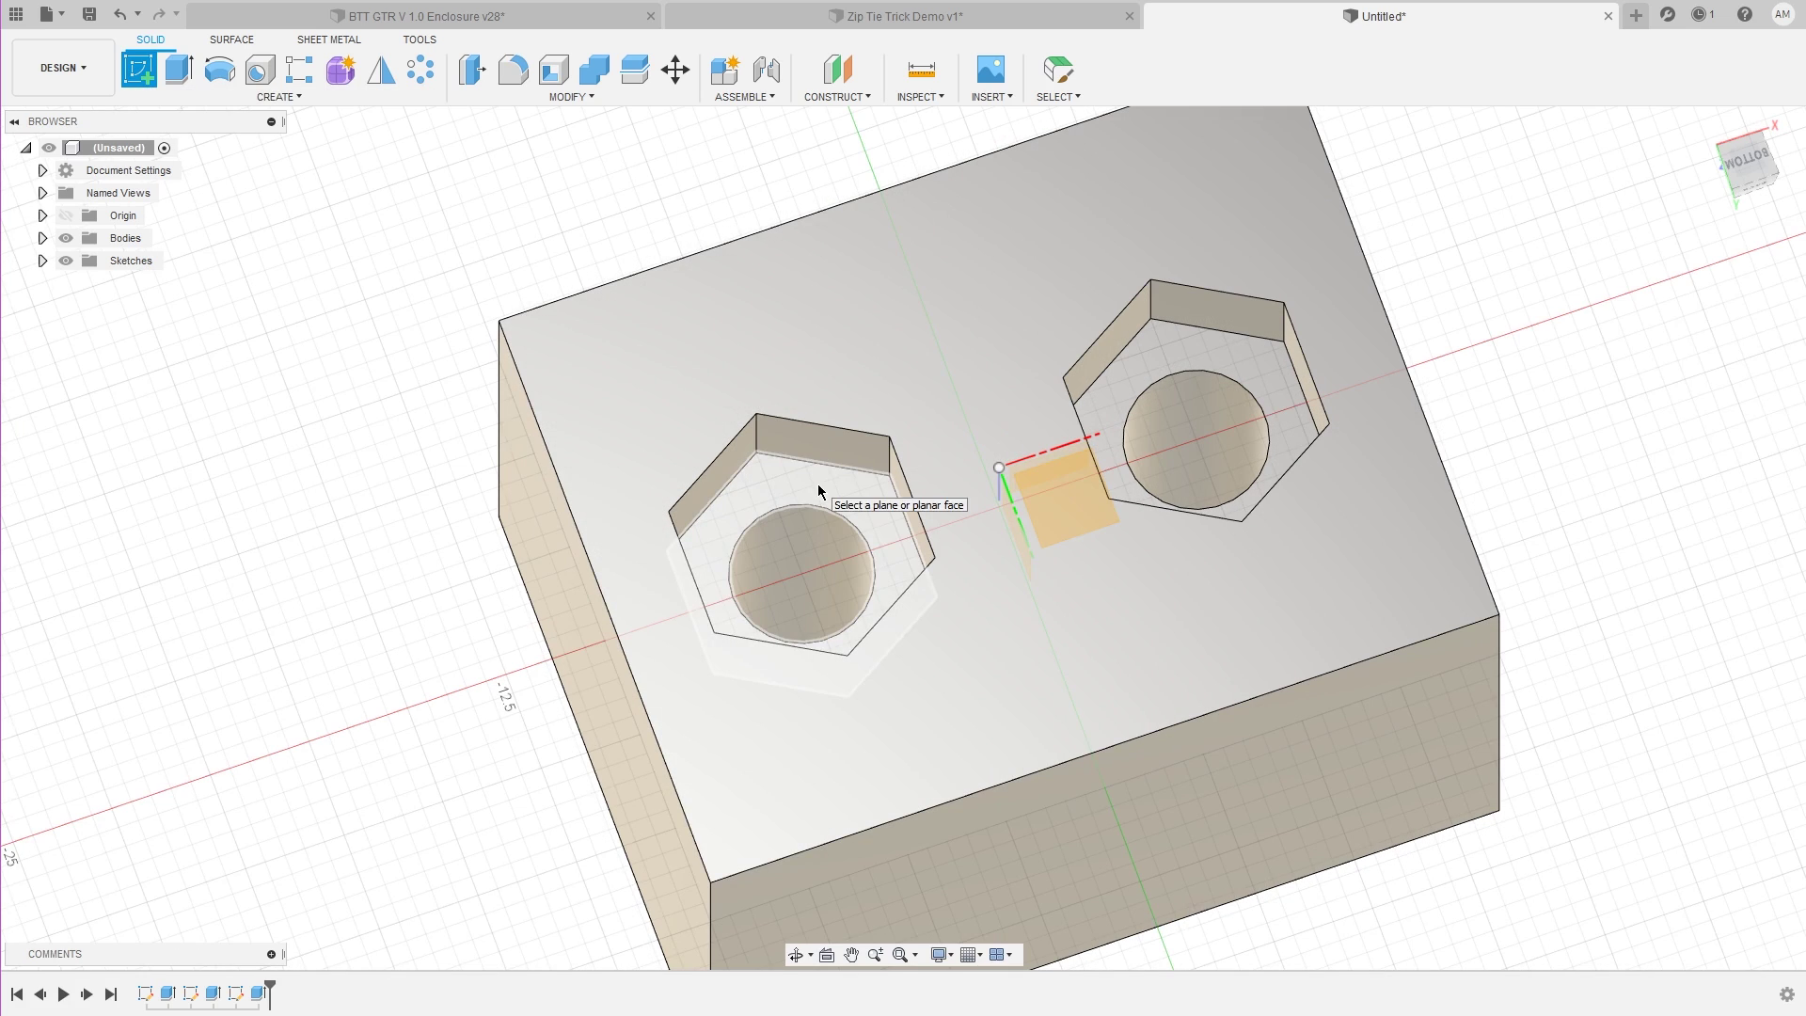
click(819, 491)
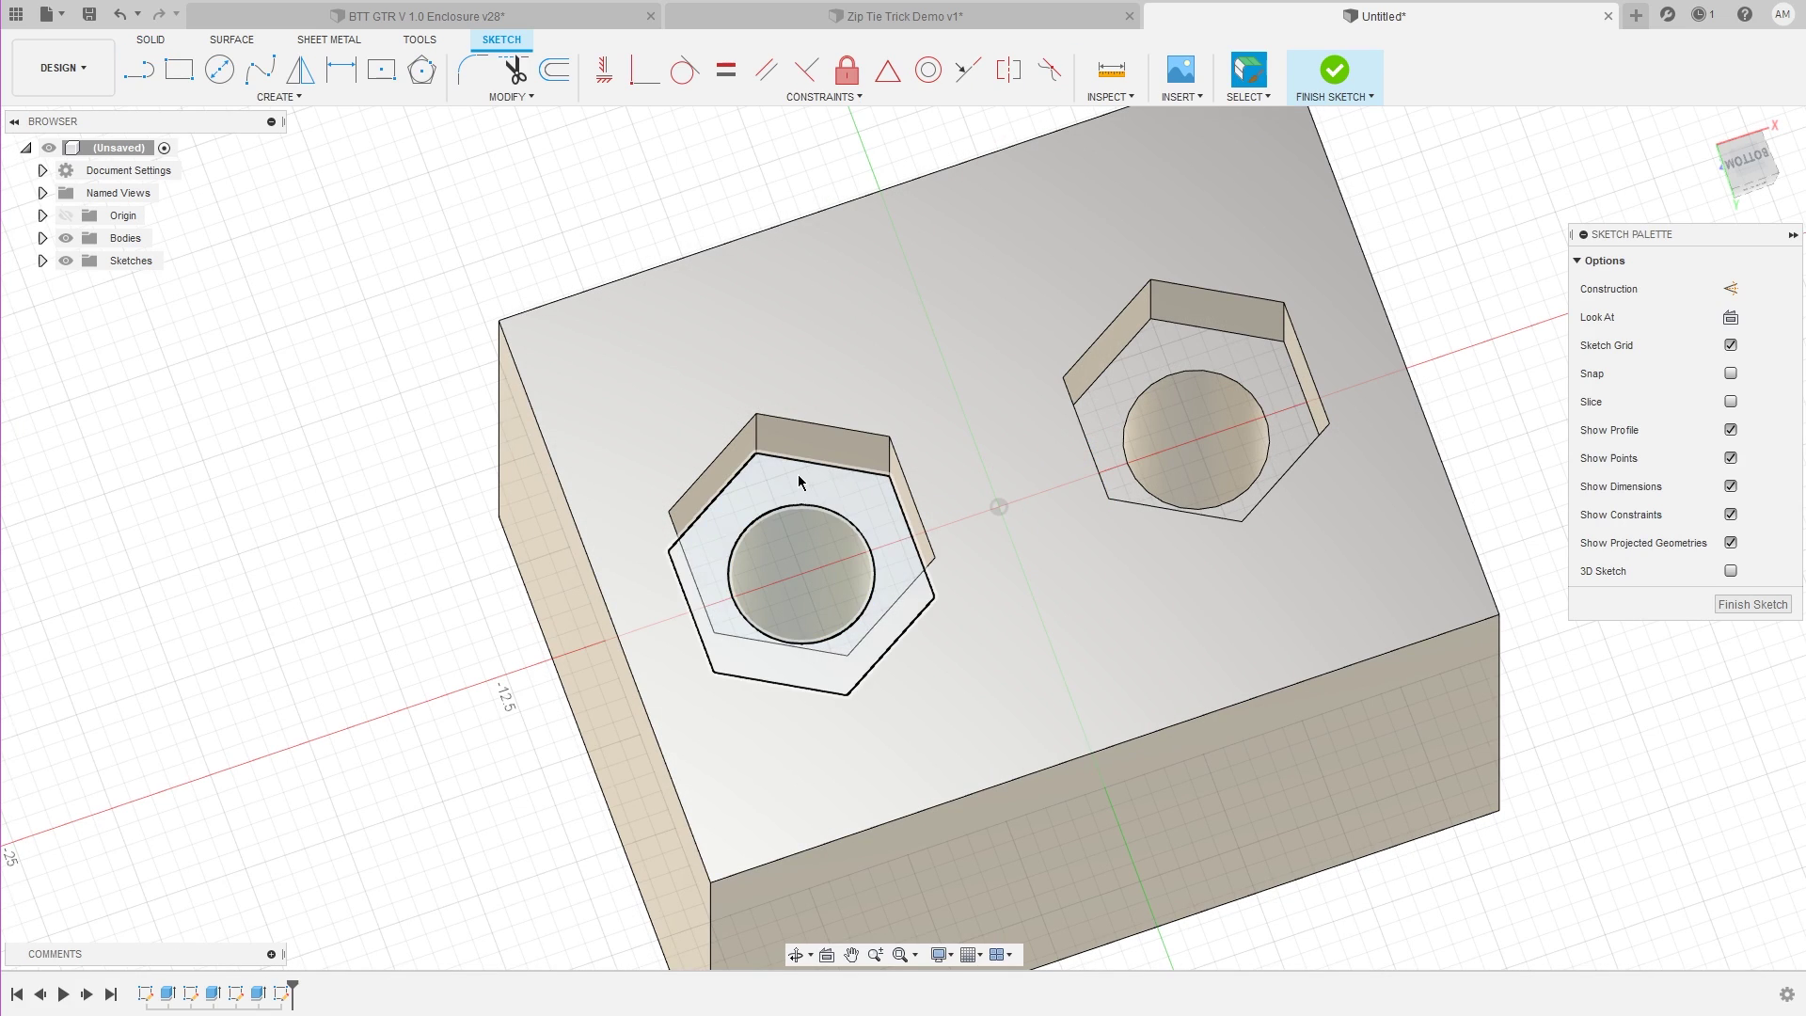
click(799, 482)
click(827, 955)
scroll(959, 330, up, 3)
Draw two vertical lines on either side of the pocket's round hole
key(l)
click(731, 294)
click(731, 852)
key(Escape)
key(l)
click(898, 327)
click(898, 843)
key(Escape)
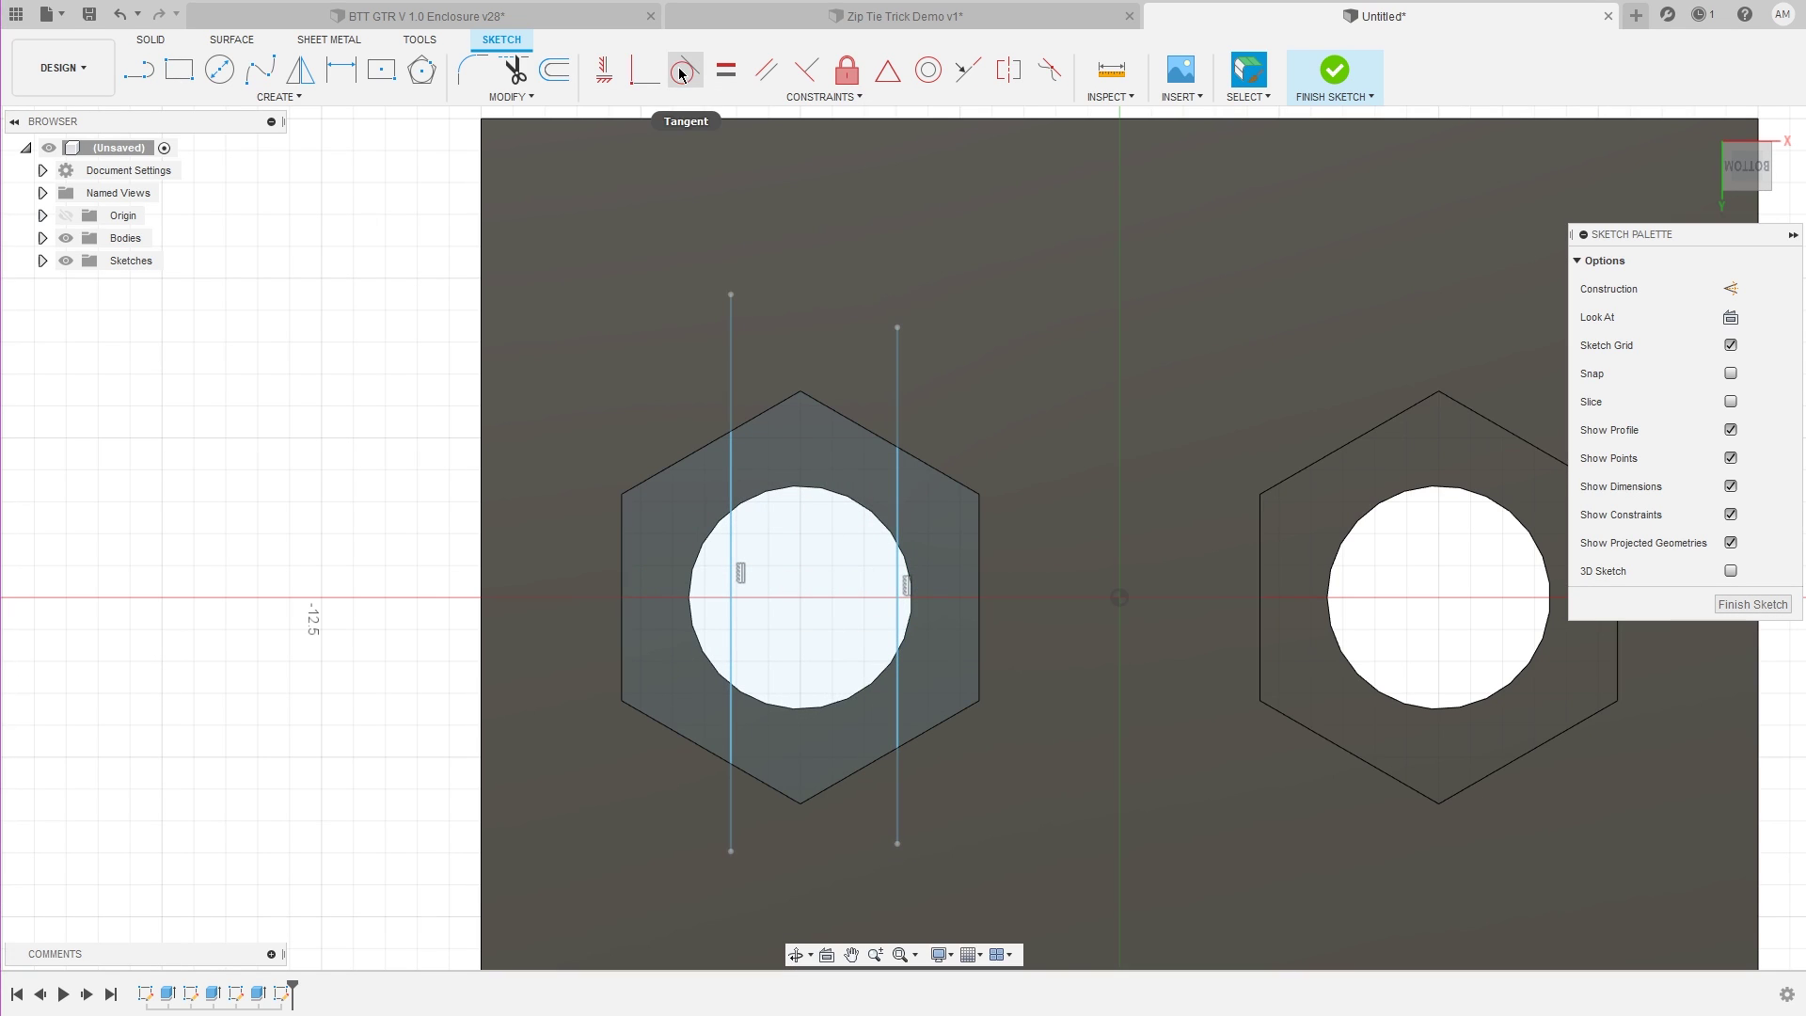
Make both vertical lines tangent to the hole
click(681, 72)
click(905, 555)
click(898, 524)
click(731, 528)
click(743, 508)
key(Escape)
Extrude the strips above and below the hole by -0.3 mm
key(e)
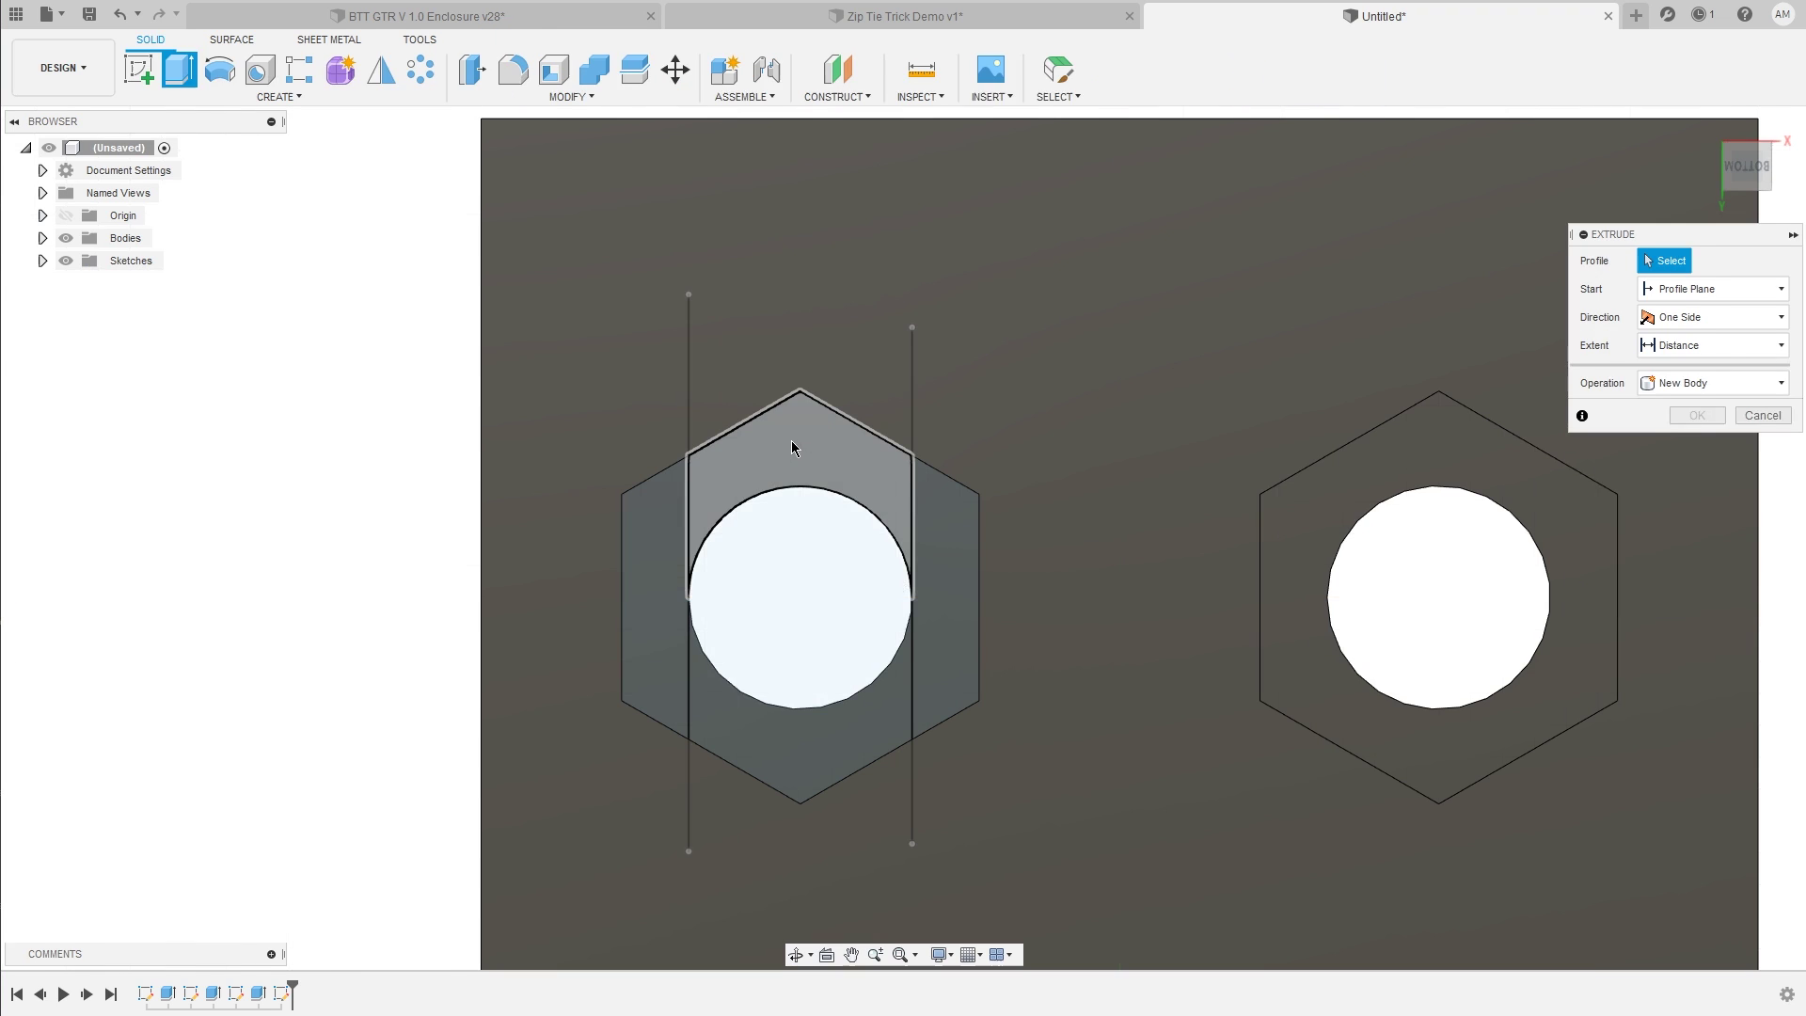
click(800, 450)
click(815, 739)
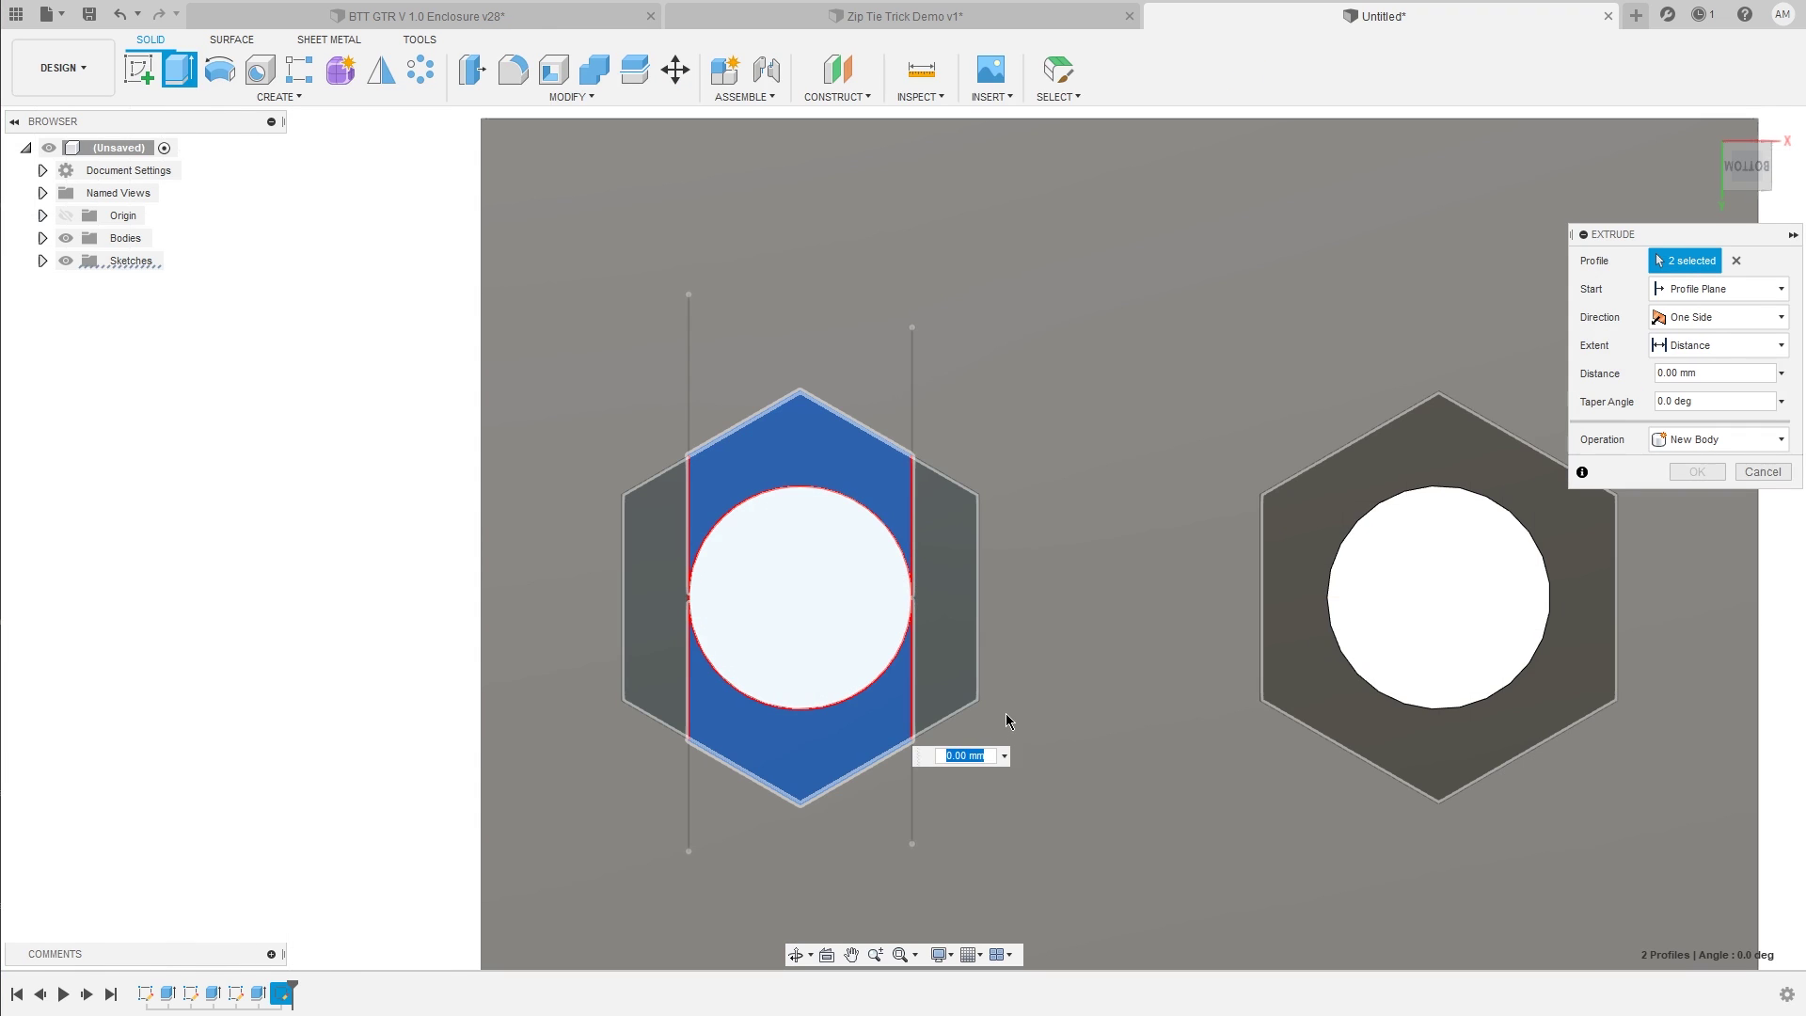
text(-0.3)
Confirm the first cut, then sketch two horizontal lines above and below the hole on the deeper nut face
key(Return)
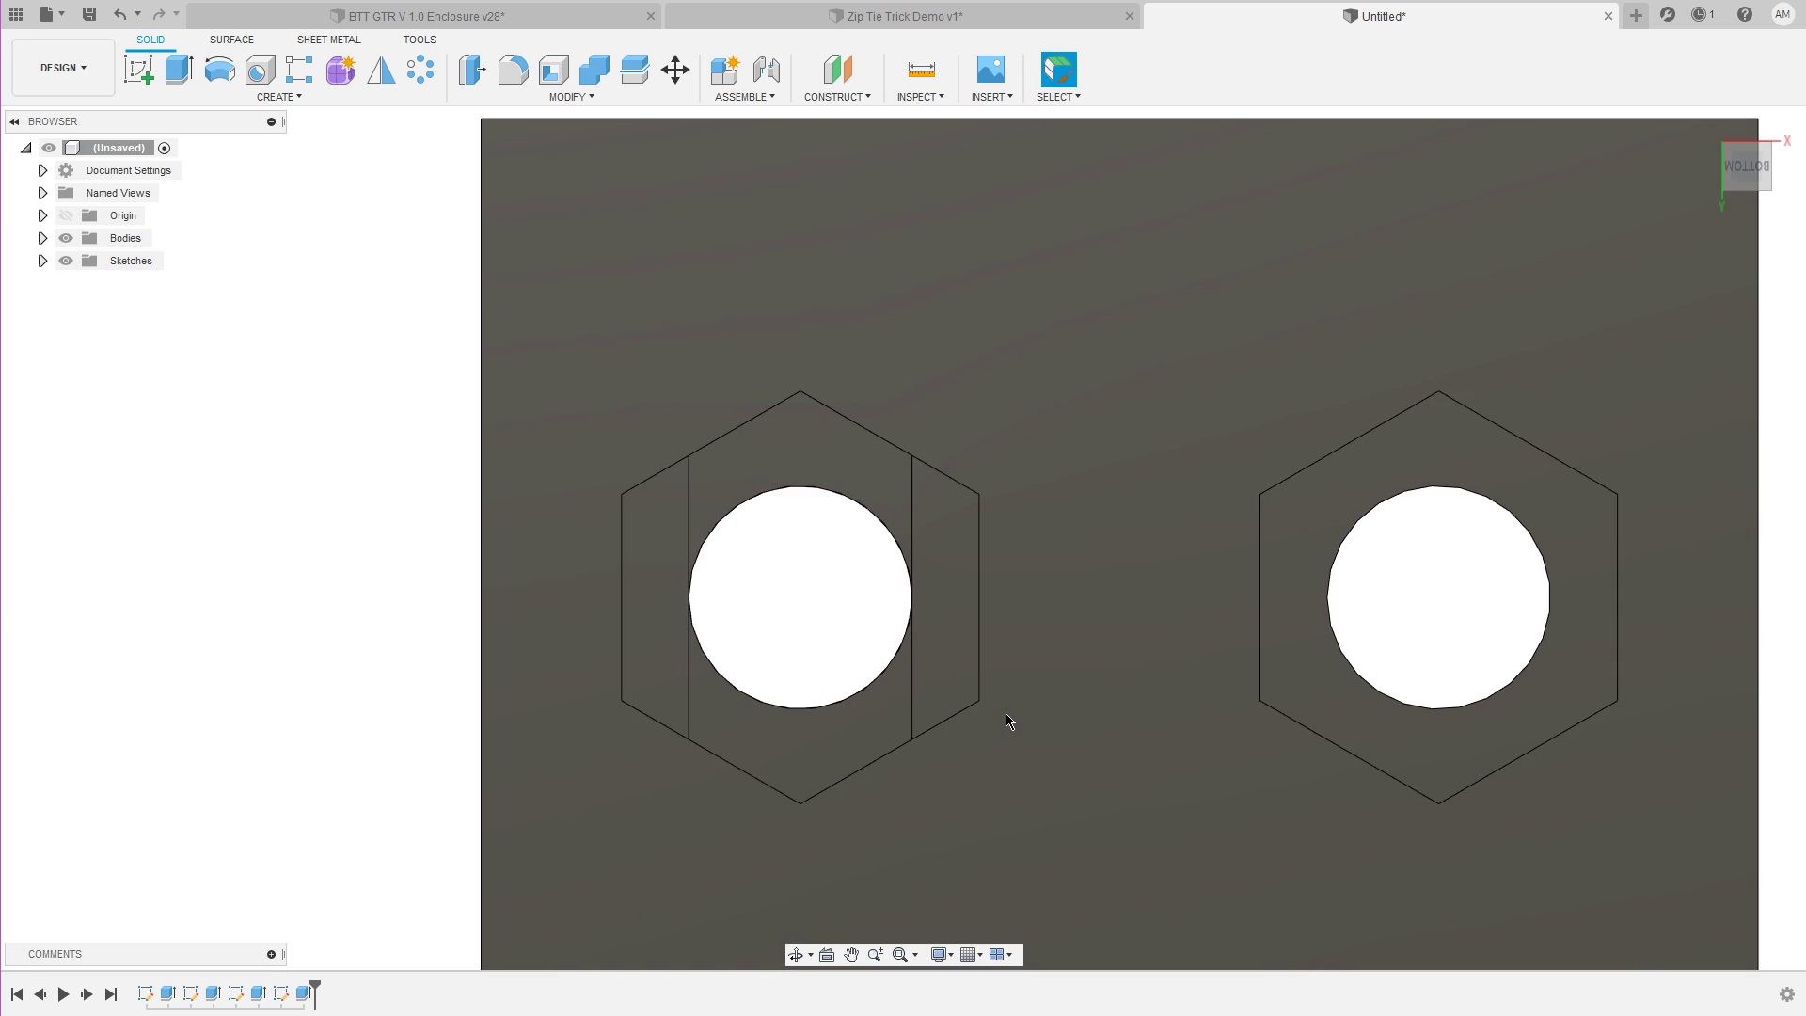
click(138, 69)
click(807, 461)
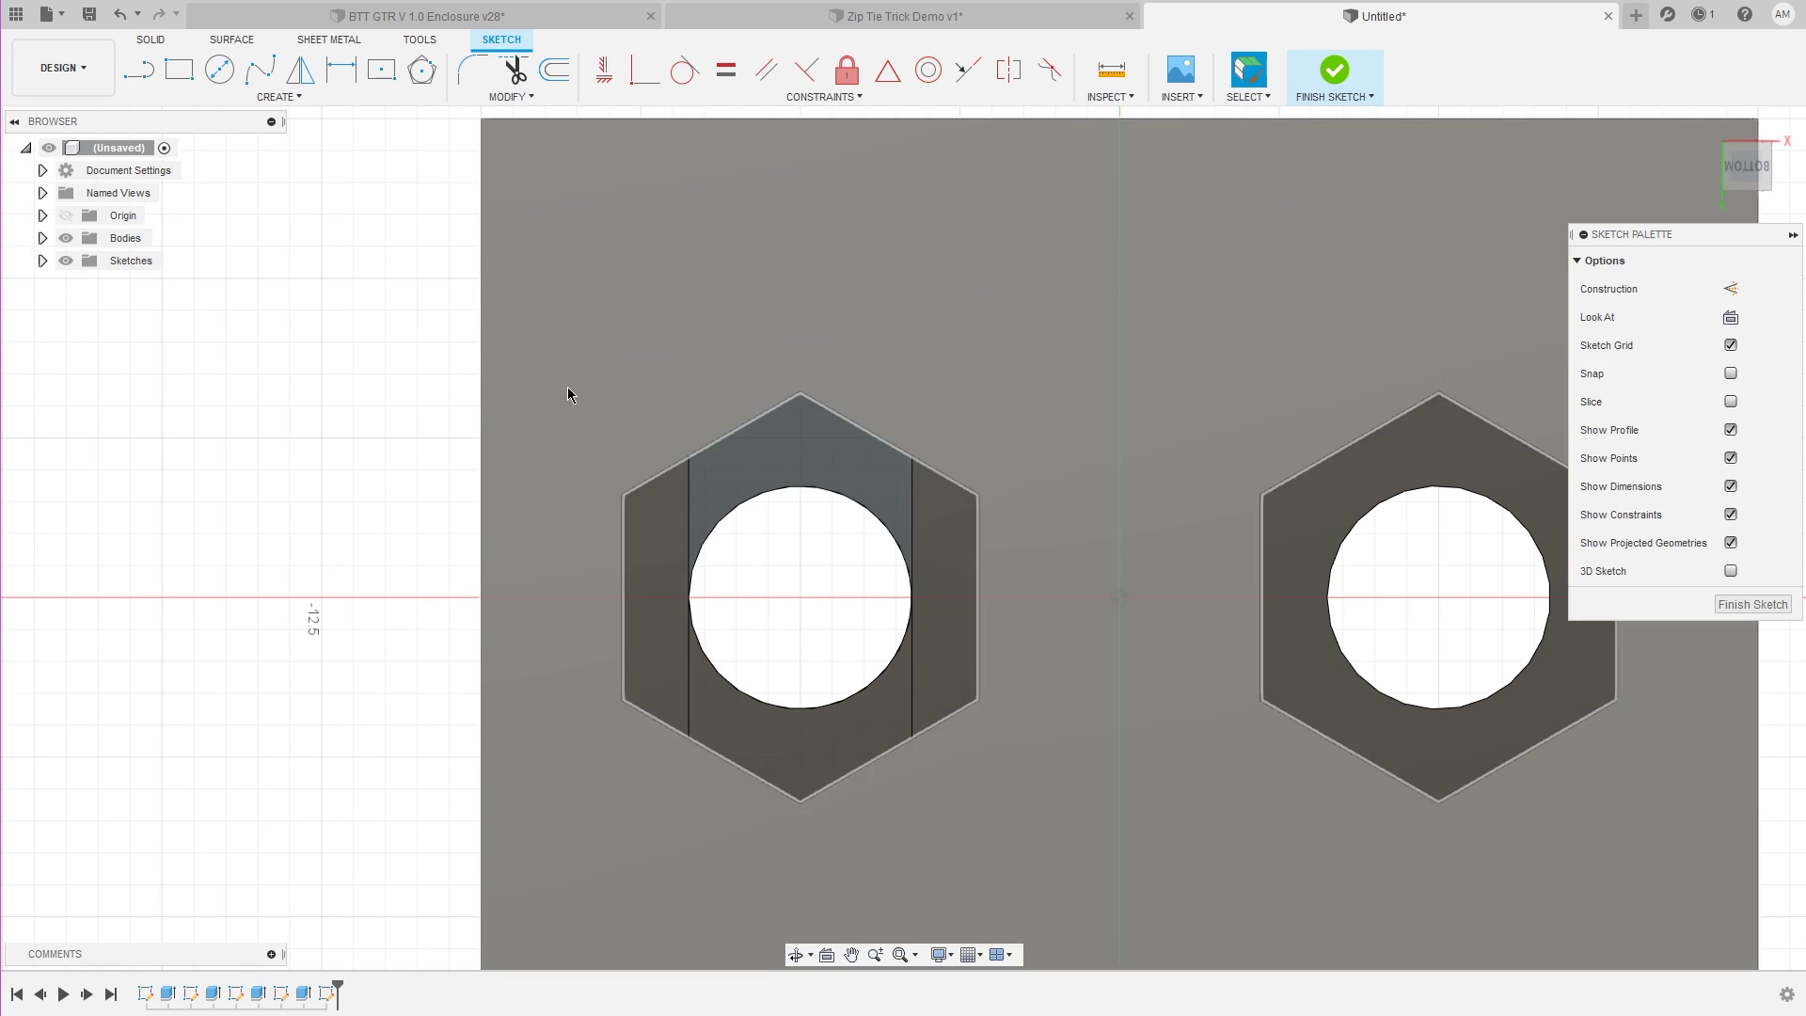
key(l)
click(550, 512)
click(1053, 512)
key(Escape)
click(552, 659)
click(1076, 660)
Make both horizontal lines tangent to the hole
key(t)
click(851, 660)
click(871, 681)
click(871, 513)
click(827, 491)
key(Escape)
Extrude-cut the corner profiles by 0.3 mm and view the hex pockets at an angle
key(e)
click(732, 506)
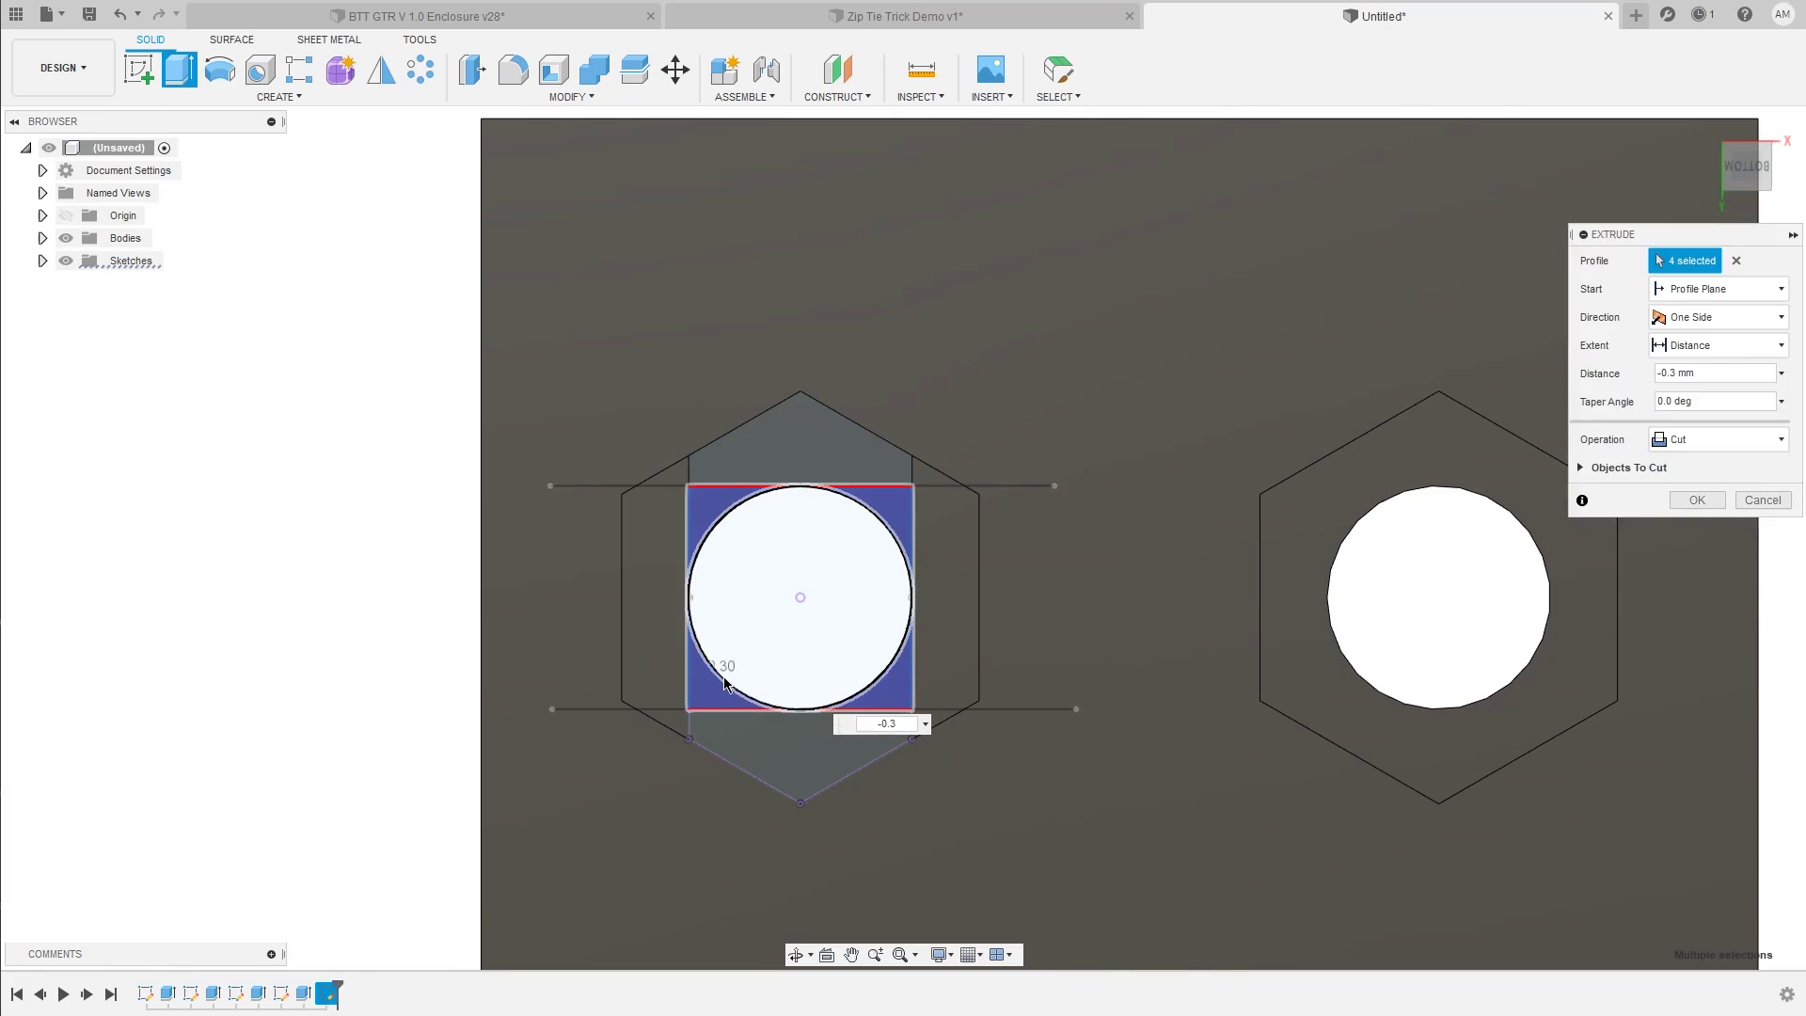
key(Return)
shift+middle_drag(680, 524, 834, 508)
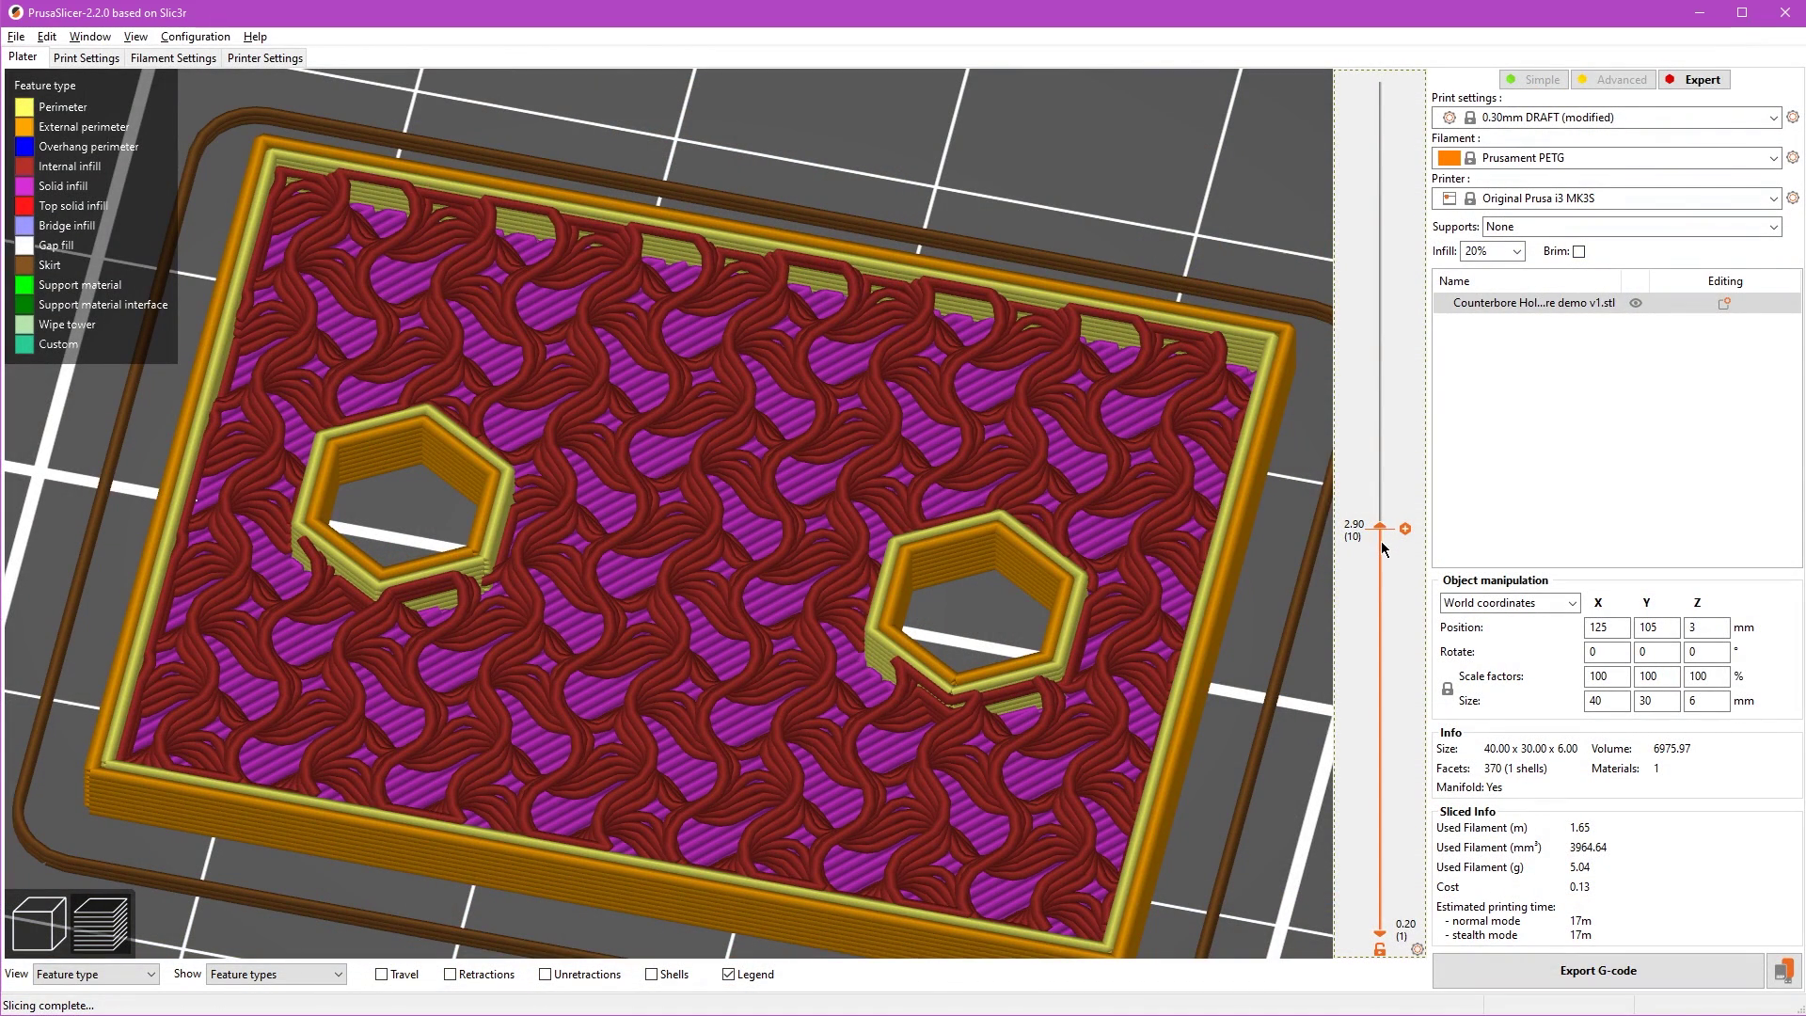
Step the layer preview up from 3.20 mm to 3.80 mm and back to 3.20 mm
scroll(1368, 513, up, 1)
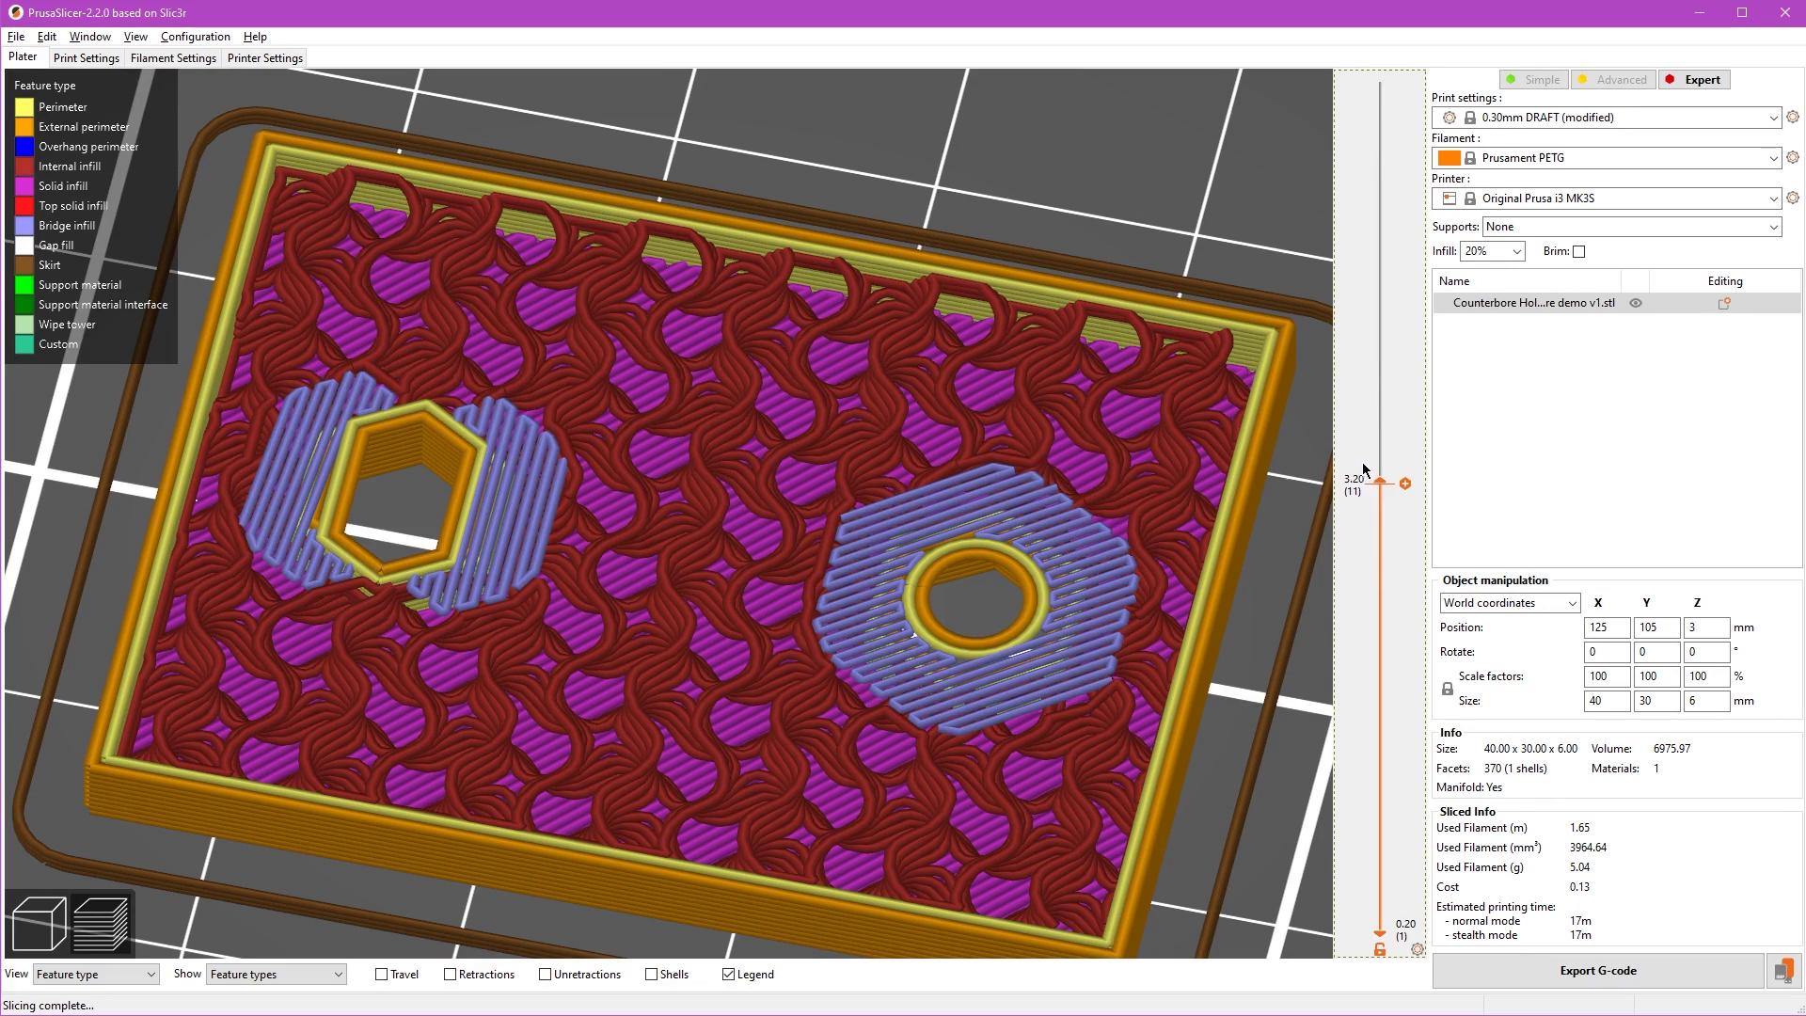
scroll(1366, 475, up, 1)
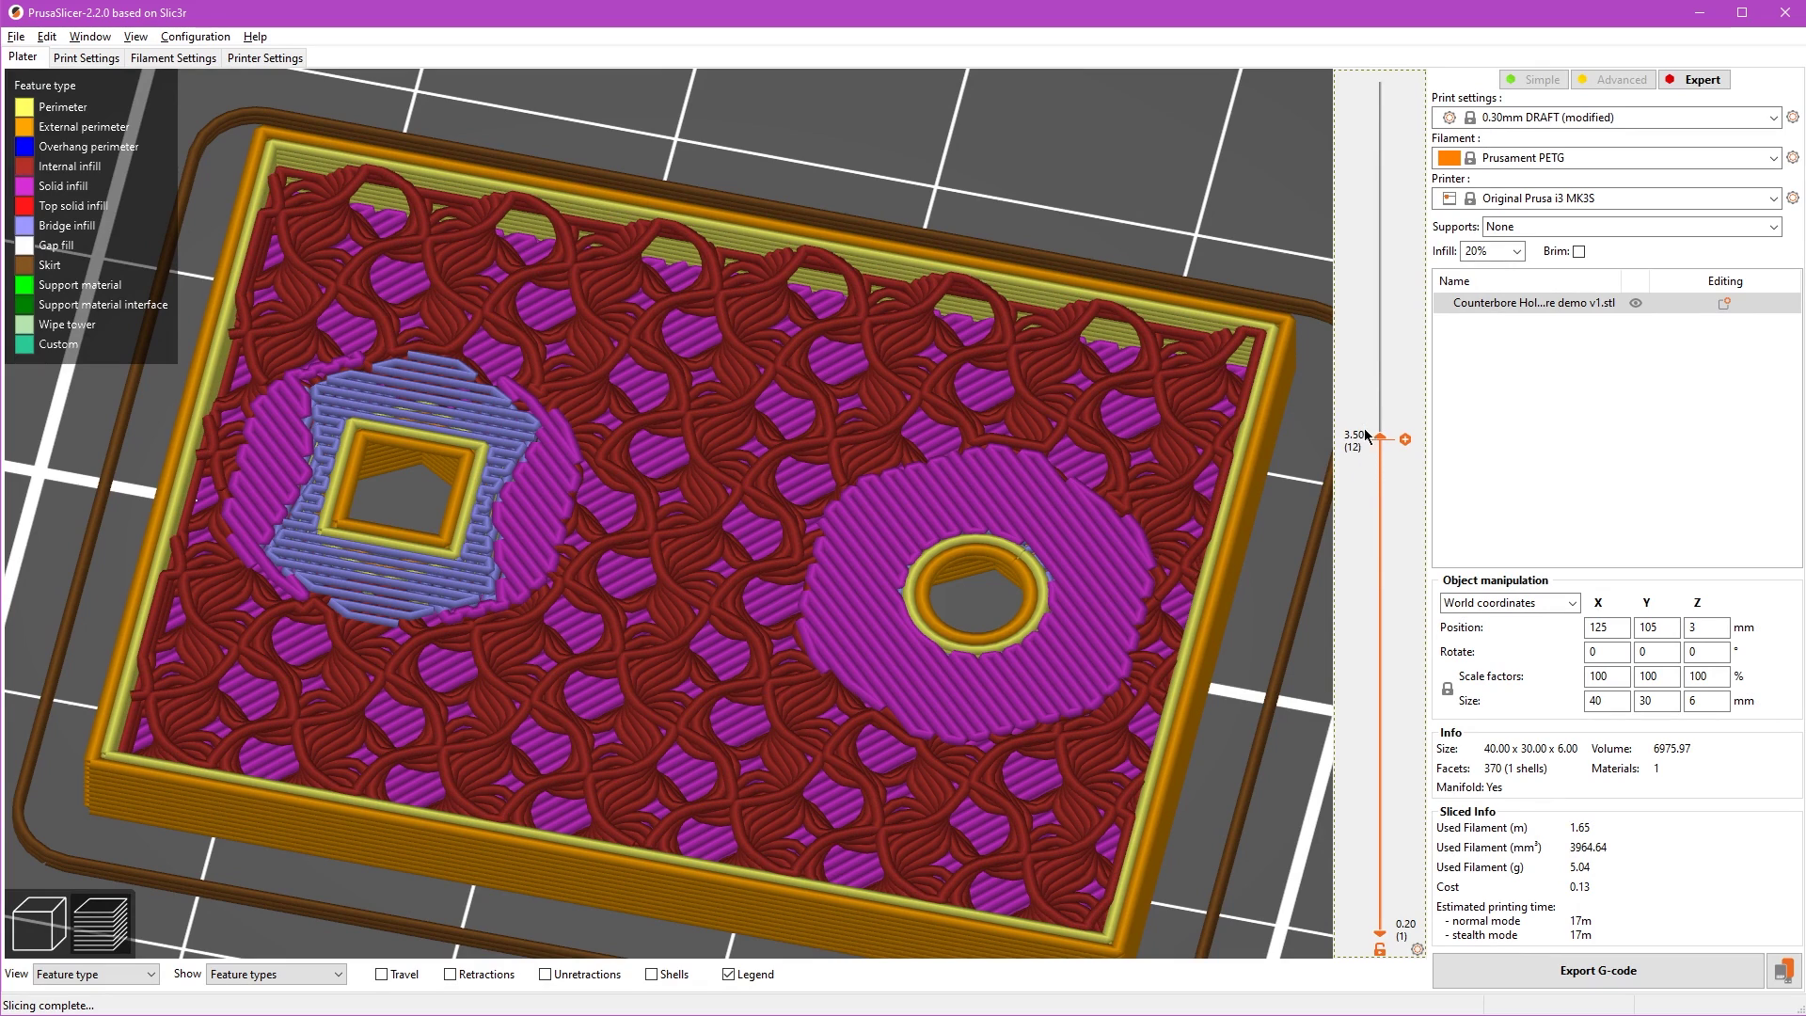
scroll(1366, 434, up, 1)
scroll(1364, 455, down, 1)
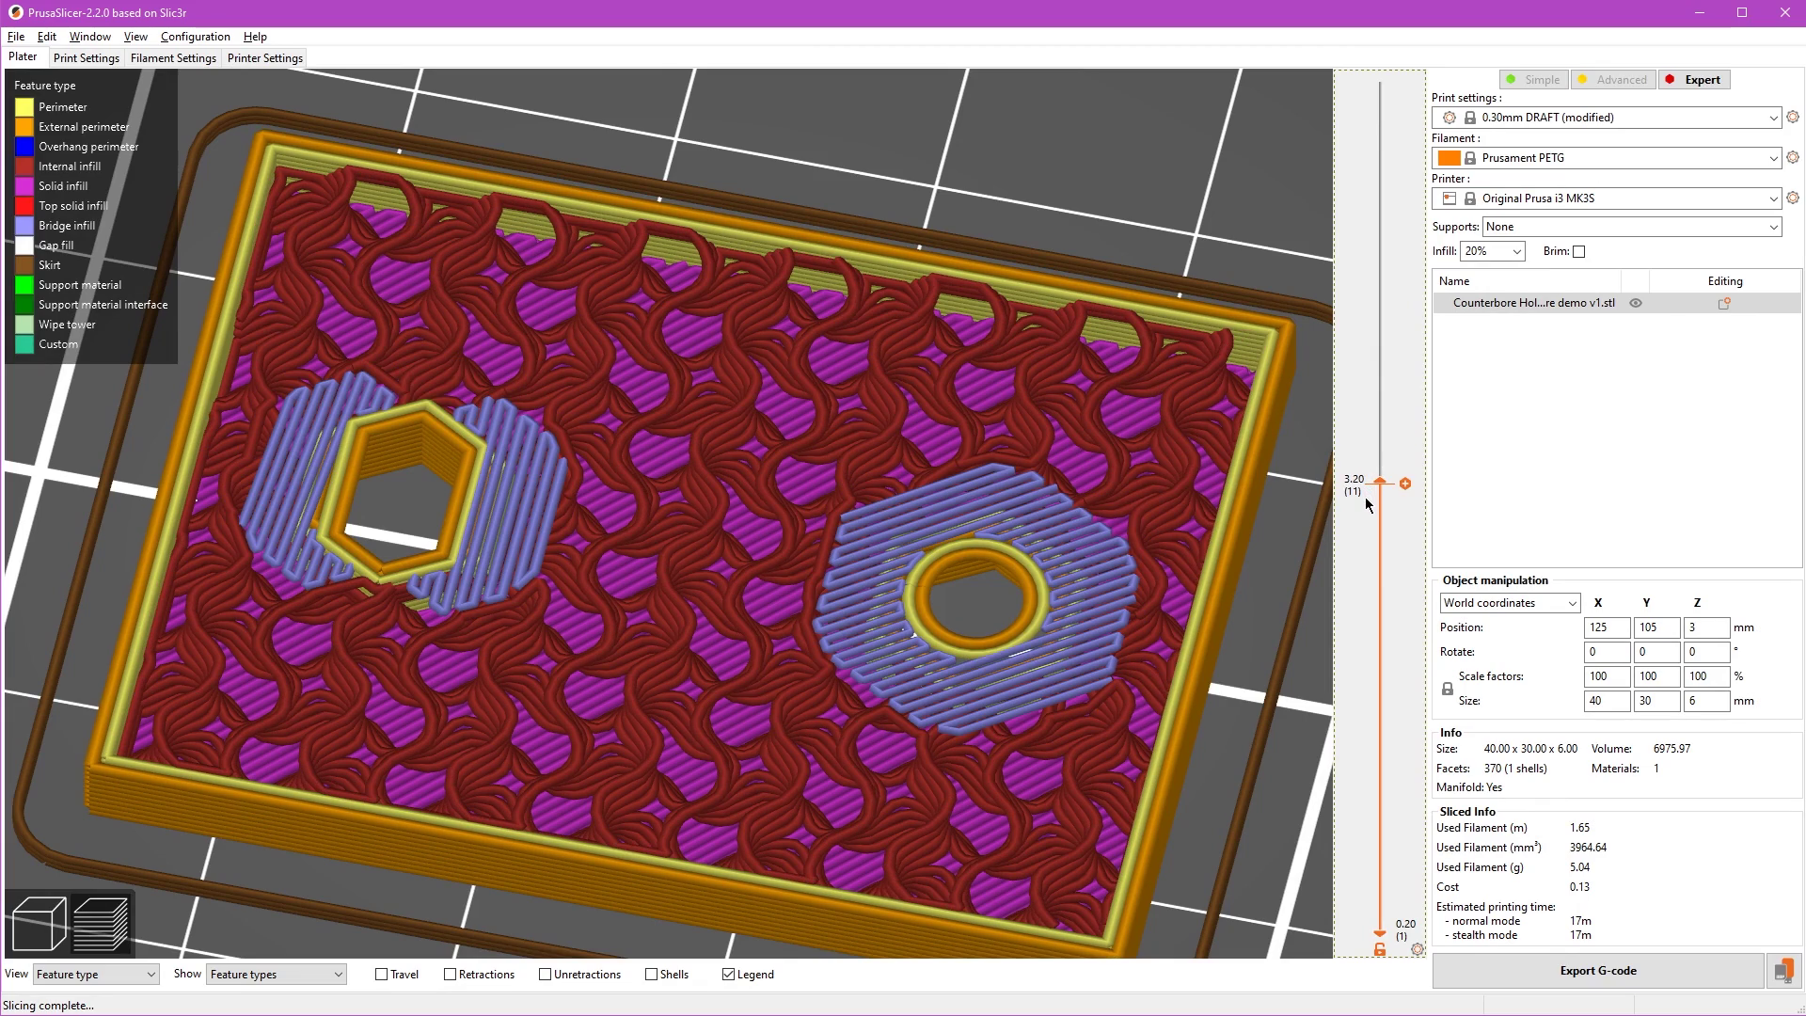